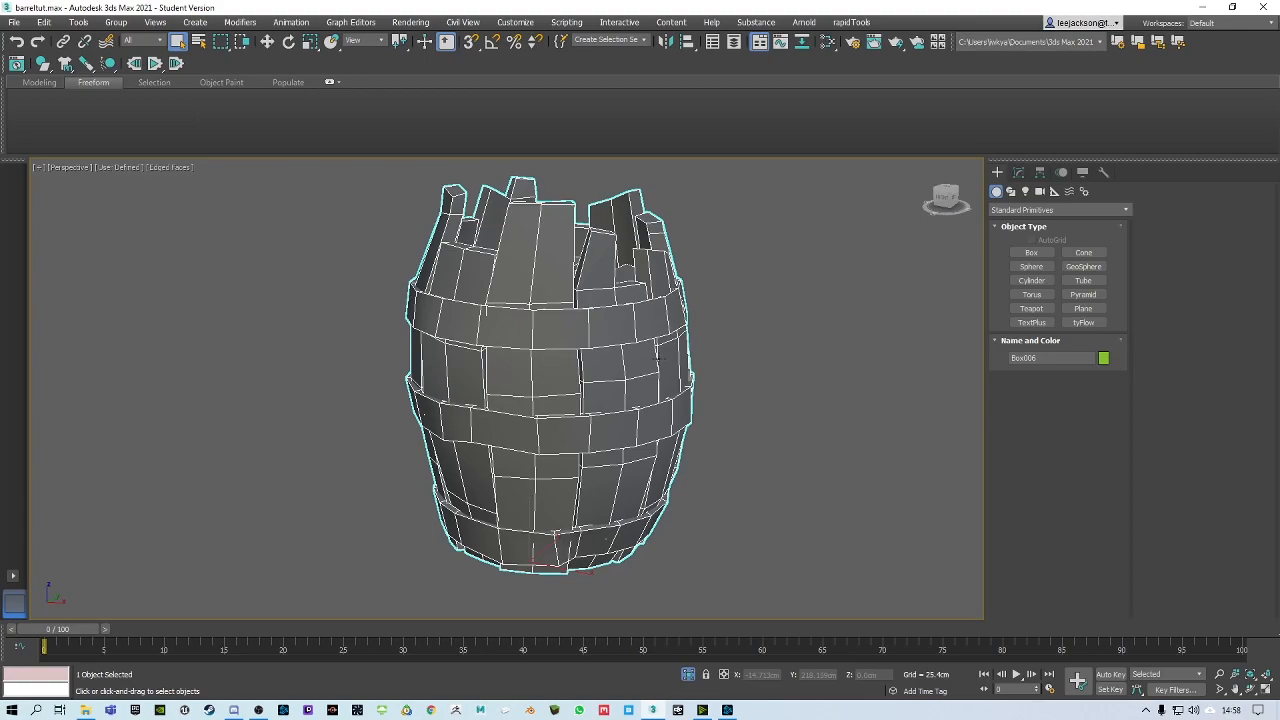
Delete the existing Unwrap UVW modifier from the barrel's modifier stack
middle_click_drag(463, 271, 588, 286, "alt")
key("w")
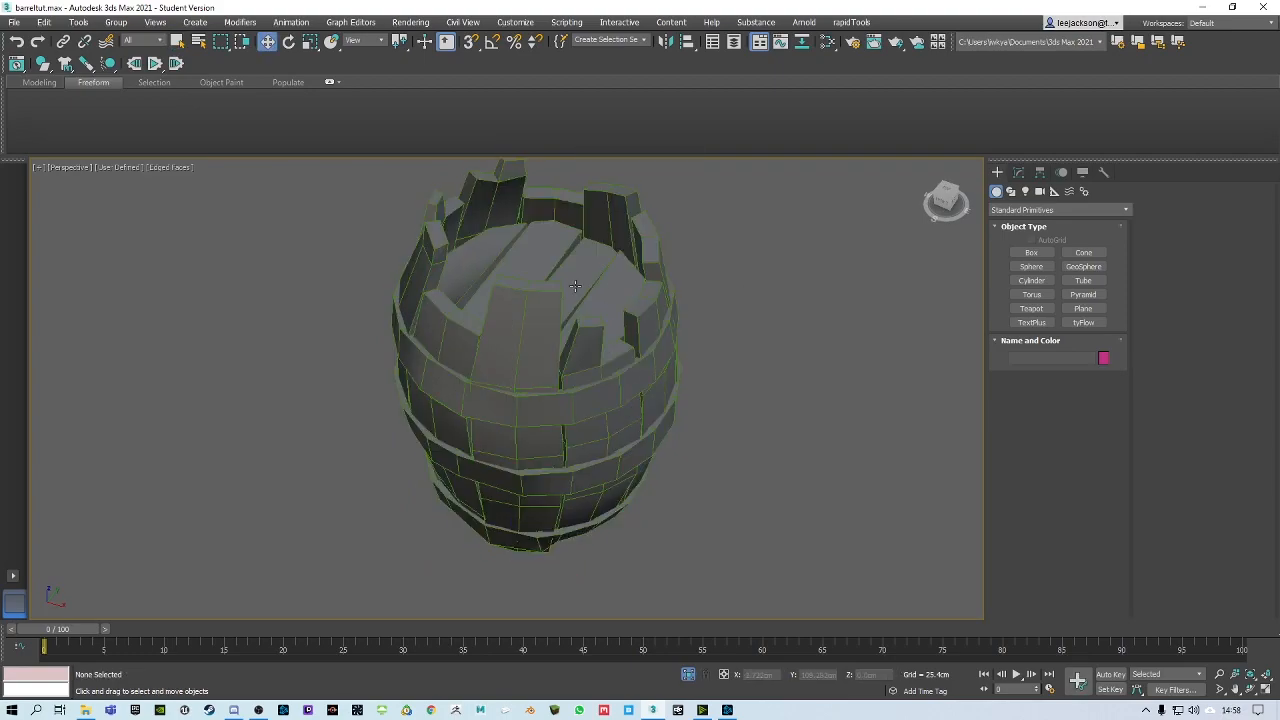
left_click(1018, 173)
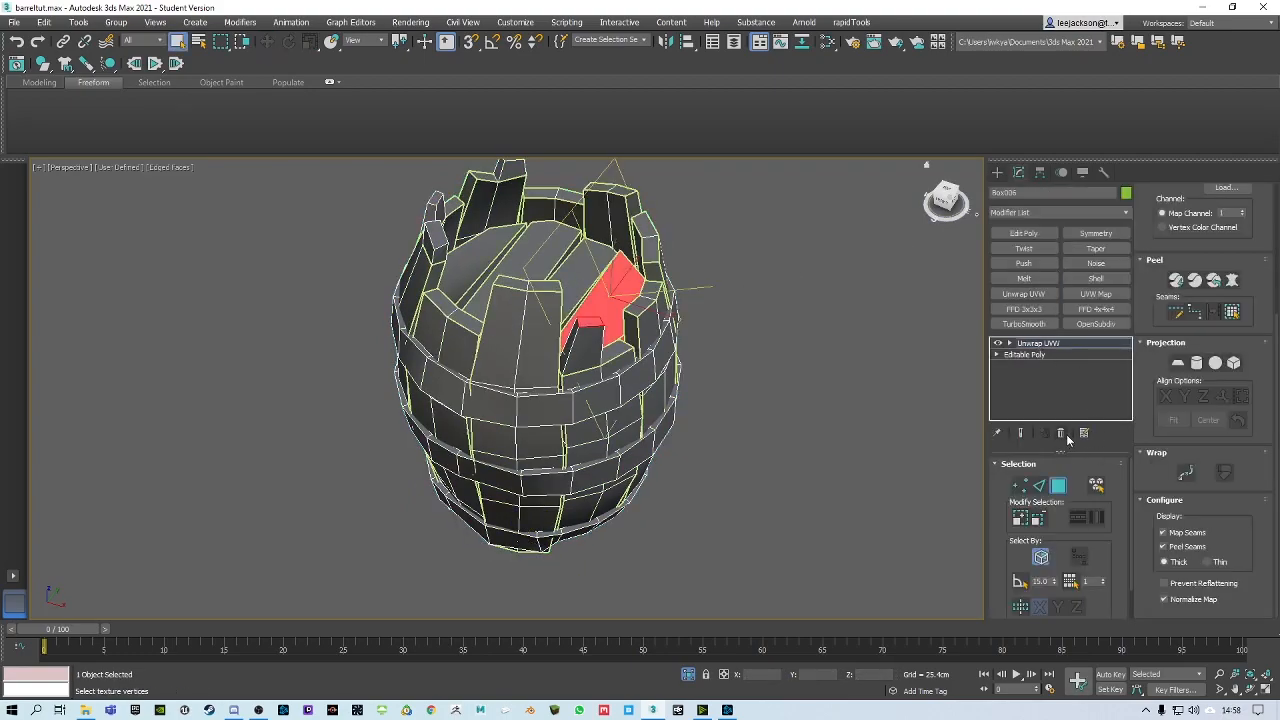
left_click(1064, 436)
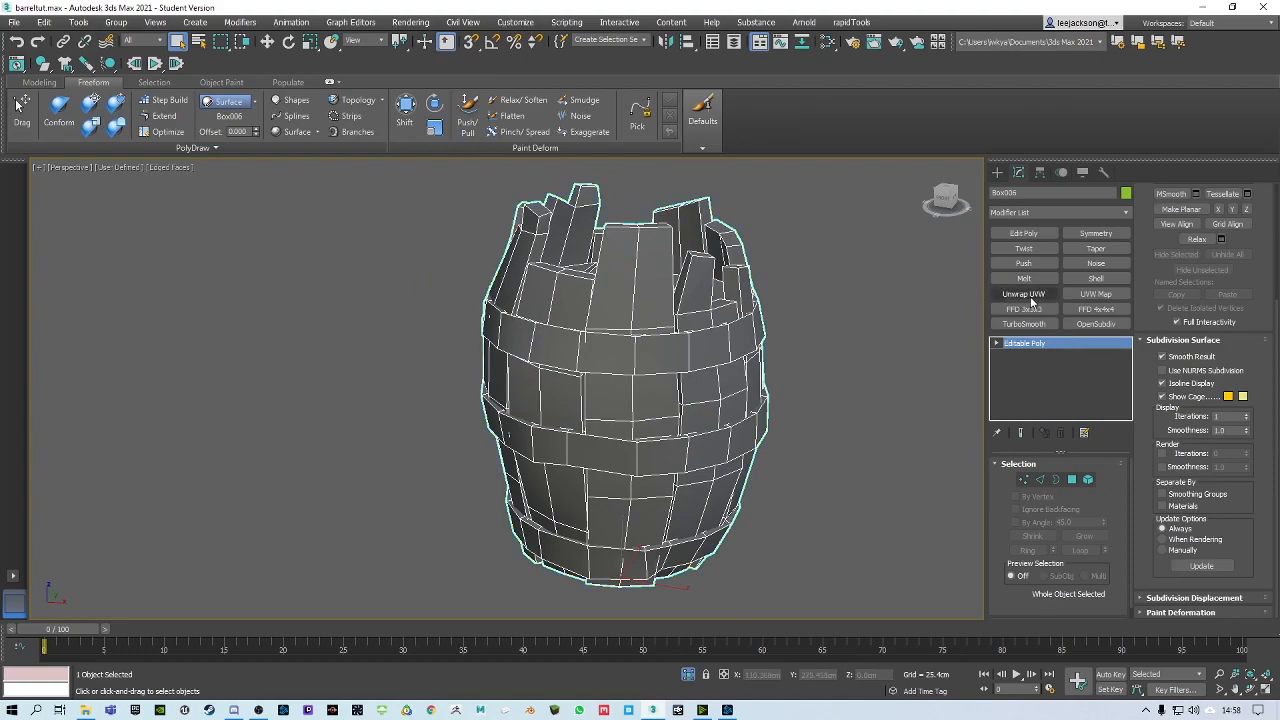
Add a fresh Unwrap UVW modifier to the barrel and open its UV editor
left_click(1024, 294)
middle_click_drag(700, 320, 790, 325, "alt")
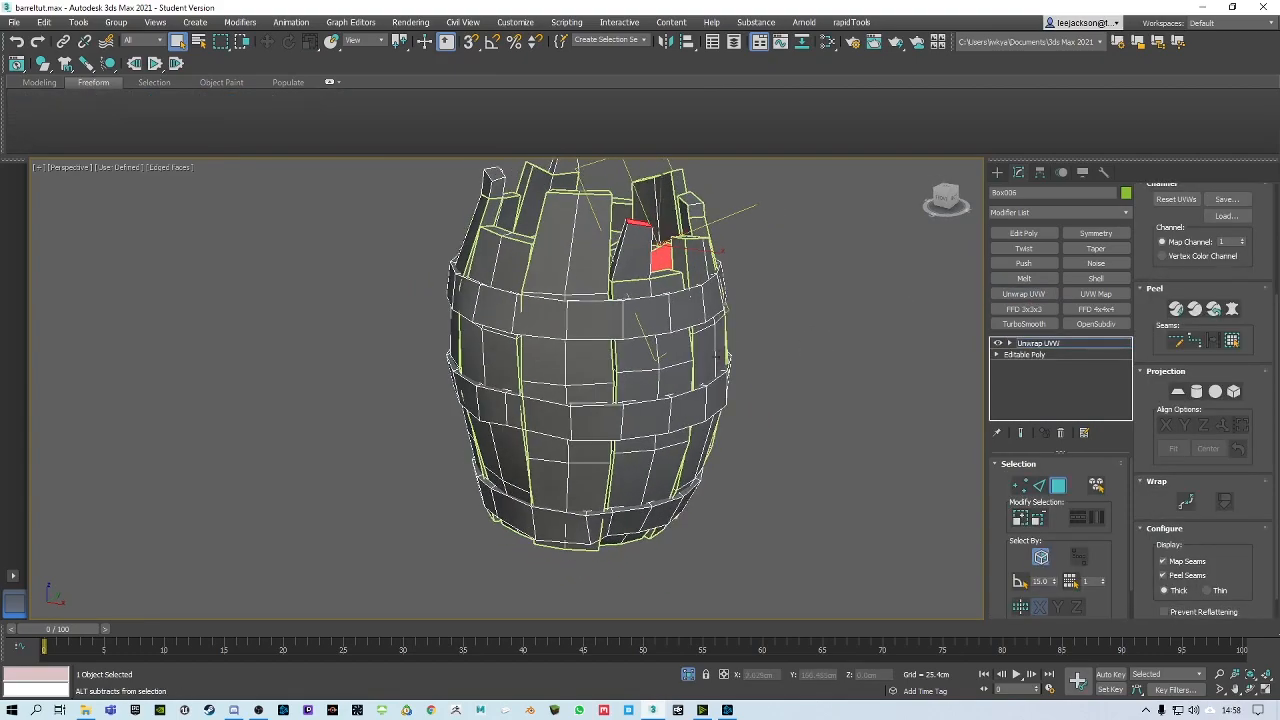
scroll(1141, 204, "up", 3)
left_click(1202, 212)
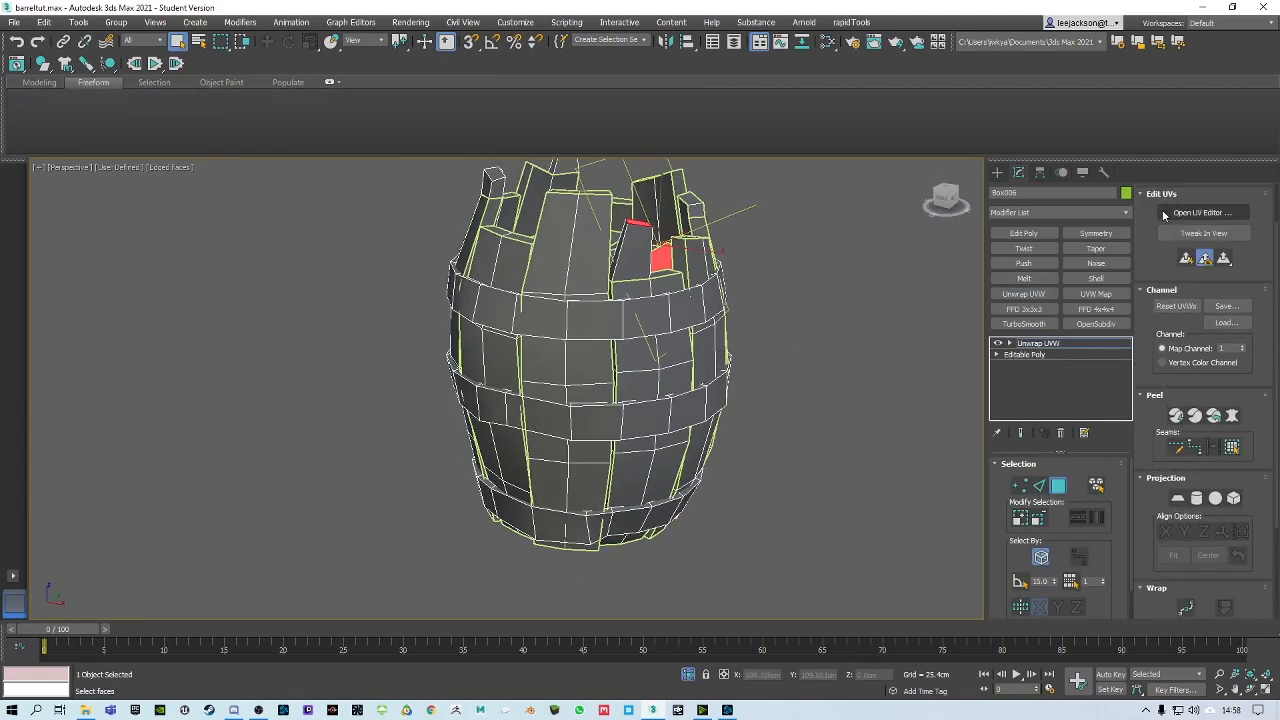
scroll(165, 270, "down", 5)
middle_click_drag(531, 306, 659, 330)
mouse_move(659, 330)
middle_mouse_down("alt")
mouse_move(627, 343)
mouse_move(640, 335)
middle_mouse_up("alt")
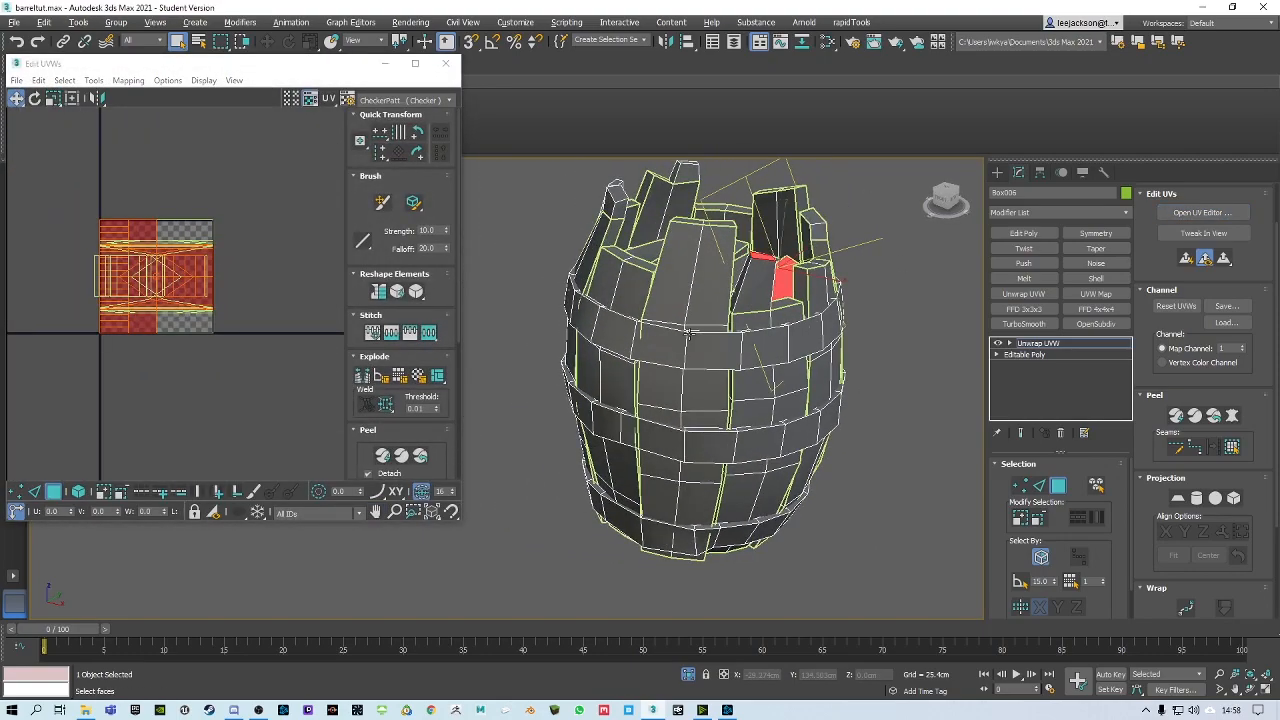
Select all of the barrel's UV faces and apply Flatten Mapping with the offered settings
middle_click_drag(155, 286, 172, 282)
left_click(172, 280)
key("ctrl+a")
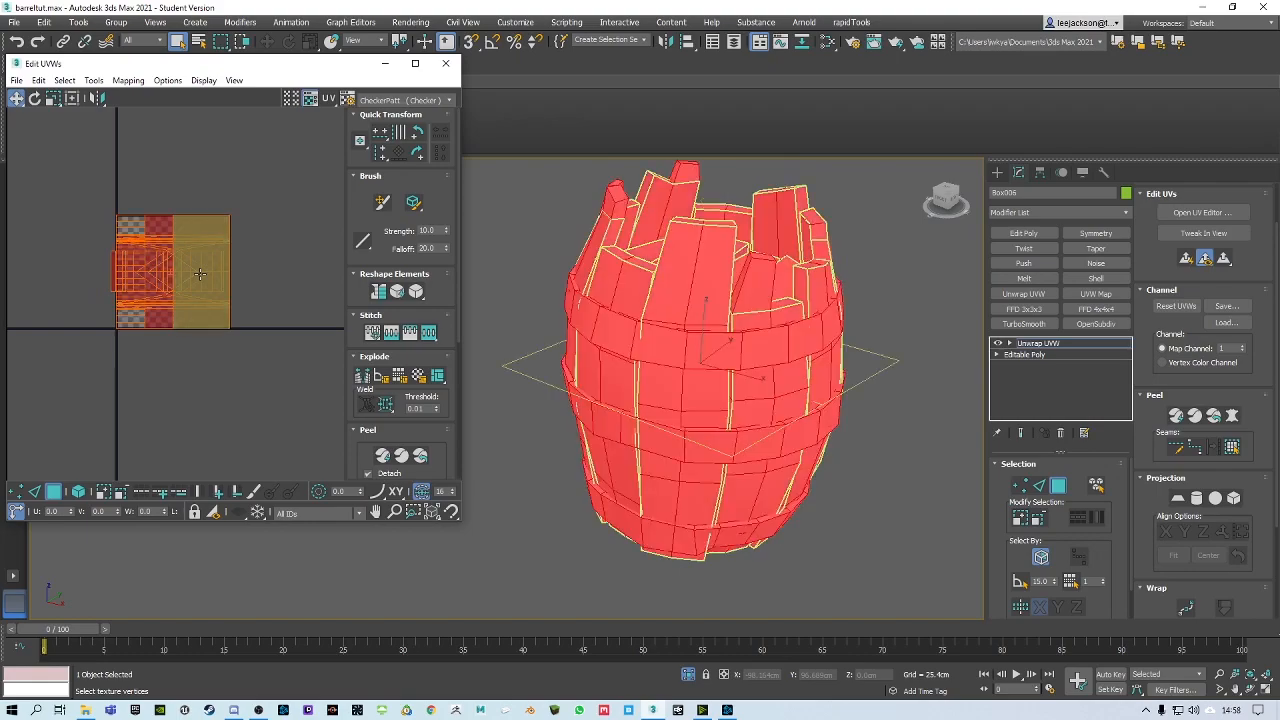
left_click(128, 81)
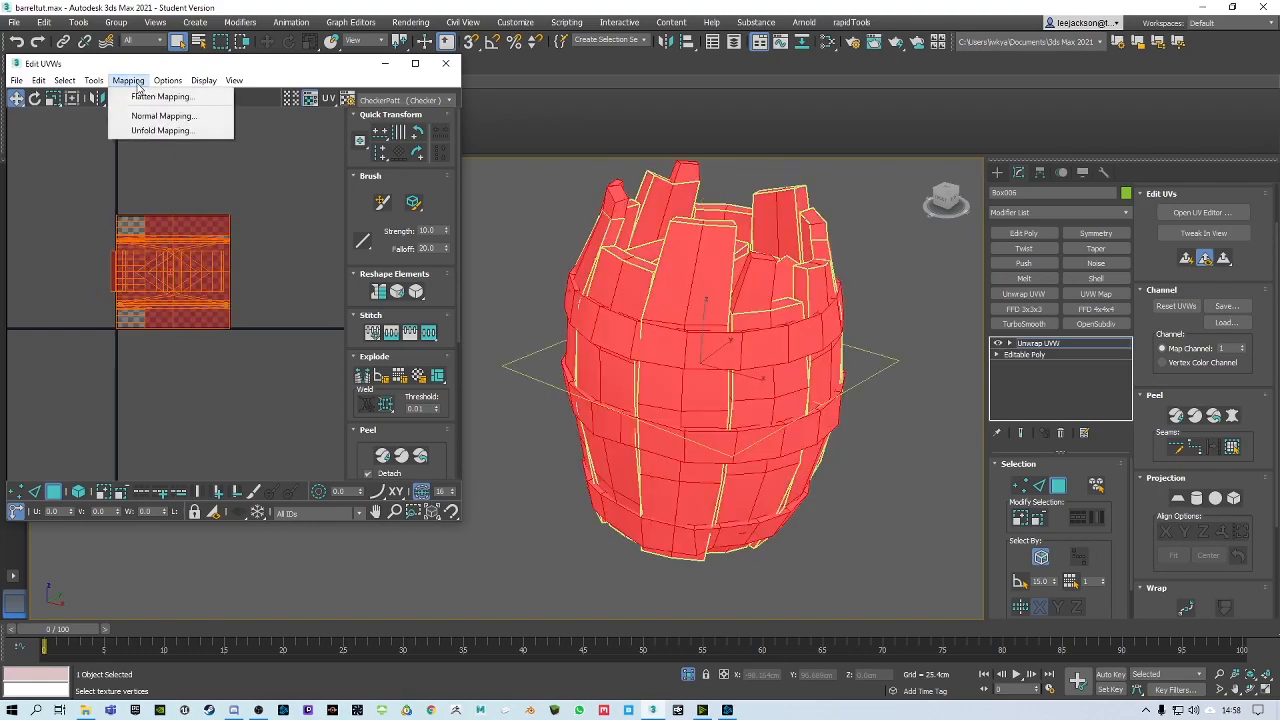
left_click(152, 97)
left_click(172, 110)
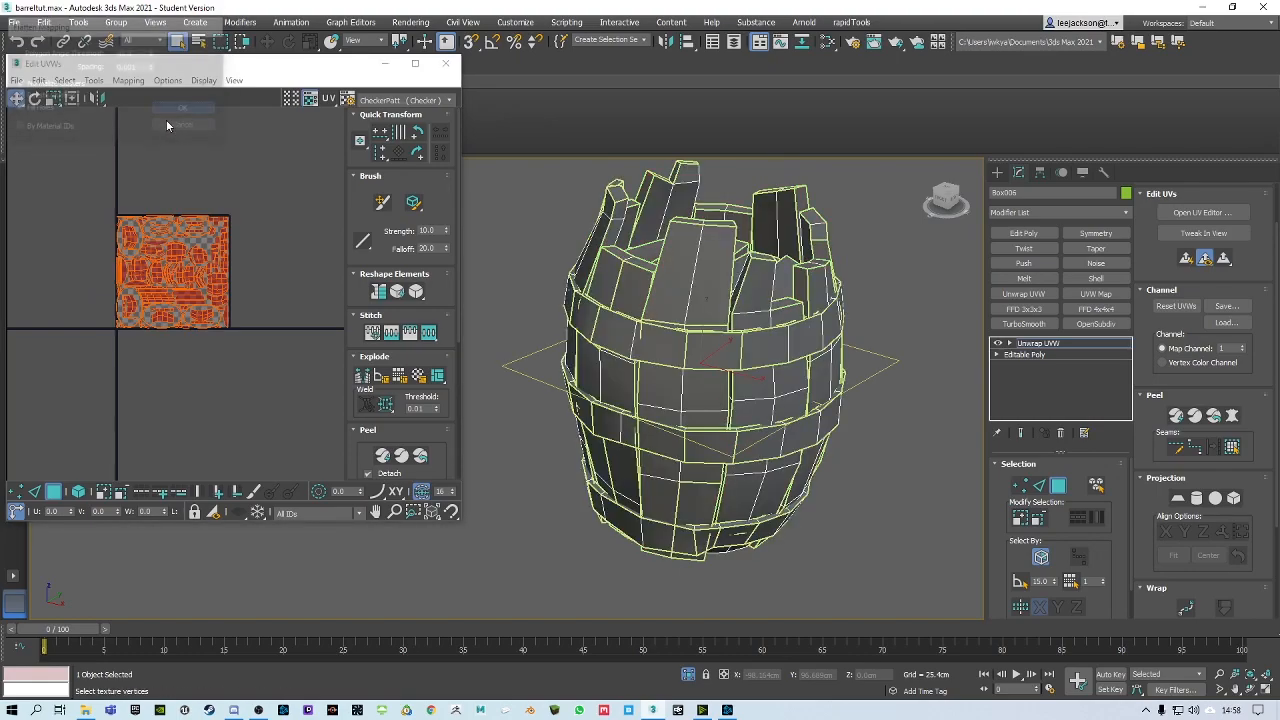
Examine the flattened UV islands up close across the whole layout
scroll(248, 245, "up", 10)
scroll(248, 245, "down", 5)
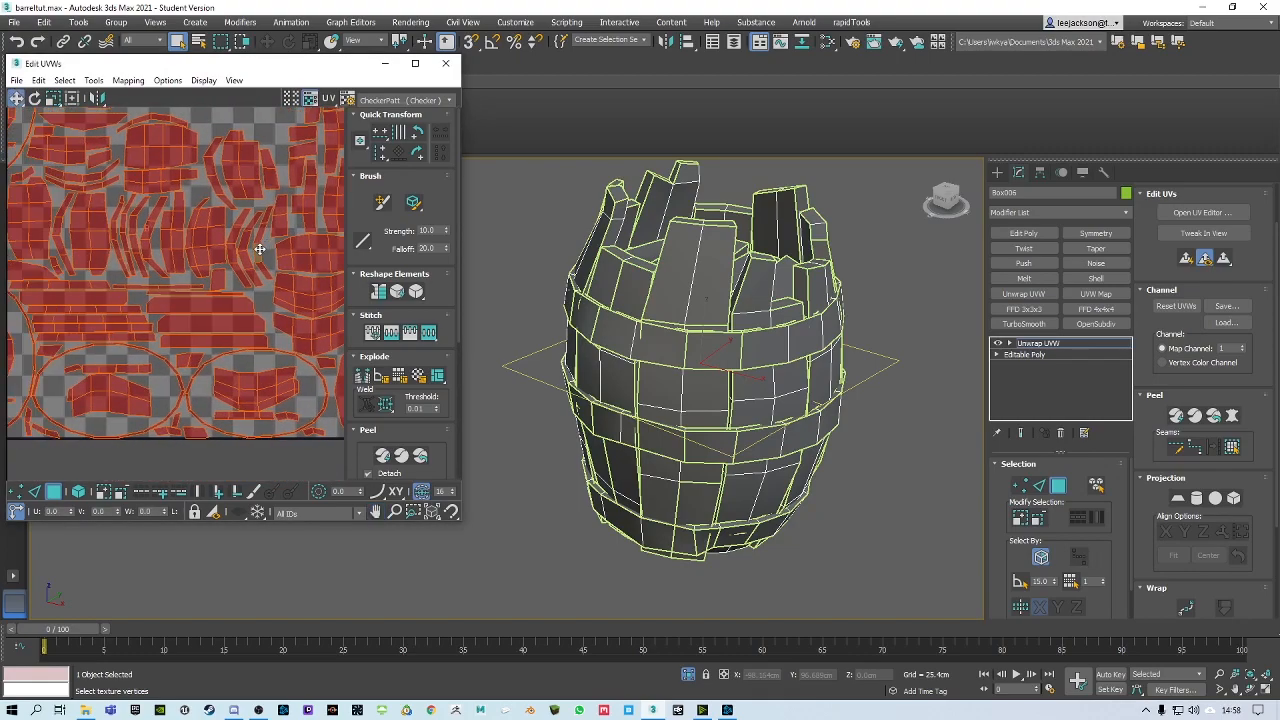
middle_click_drag(210, 254, 161, 217)
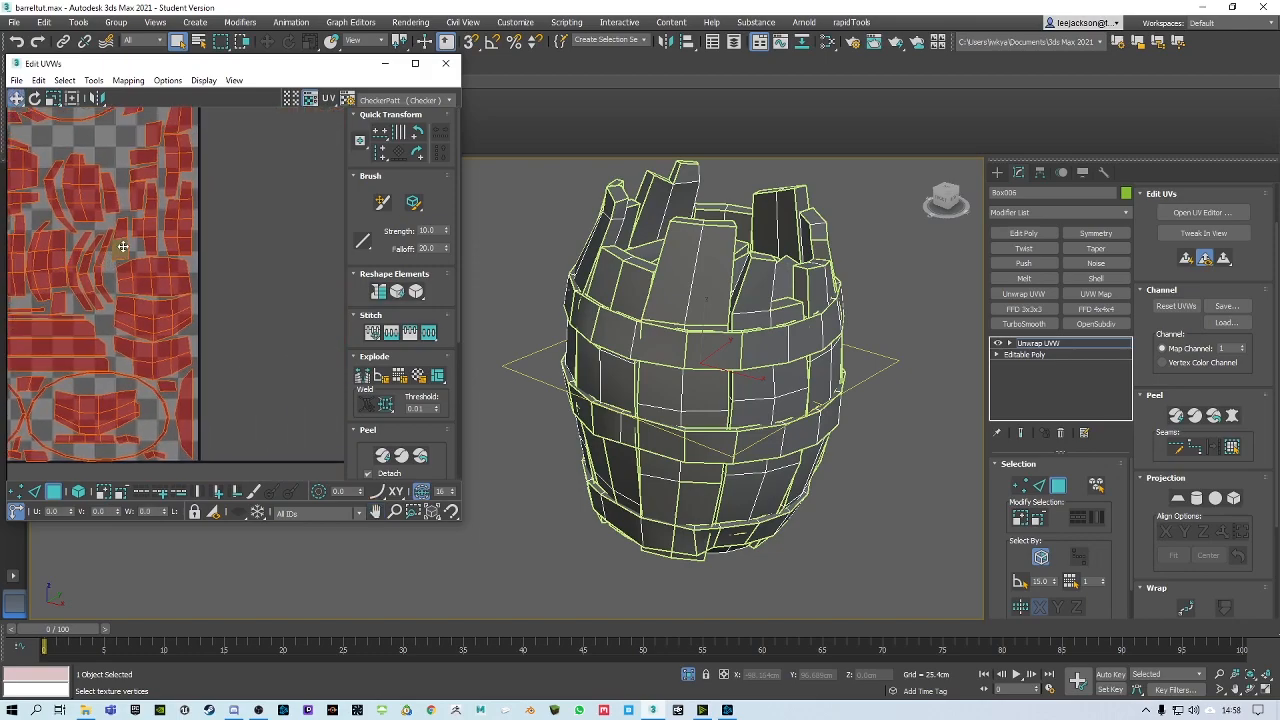
scroll(140, 290, "up", 4)
middle_click_drag(164, 343, 212, 277)
scroll(172, 280, "down", 3)
scroll(178, 273, "down", 3)
middle_click_drag(168, 232, 240, 257)
scroll(239, 256, "down", 3)
scroll(241, 232, "down", 1)
Move all the flattened UV islands together out of the texture tile into the empty space beside it
left_click_drag(244, 221, 82, 216)
scroll(171, 257, "up", 3)
middle_click_drag(94, 262, 250, 249)
scroll(251, 250, "down", 3)
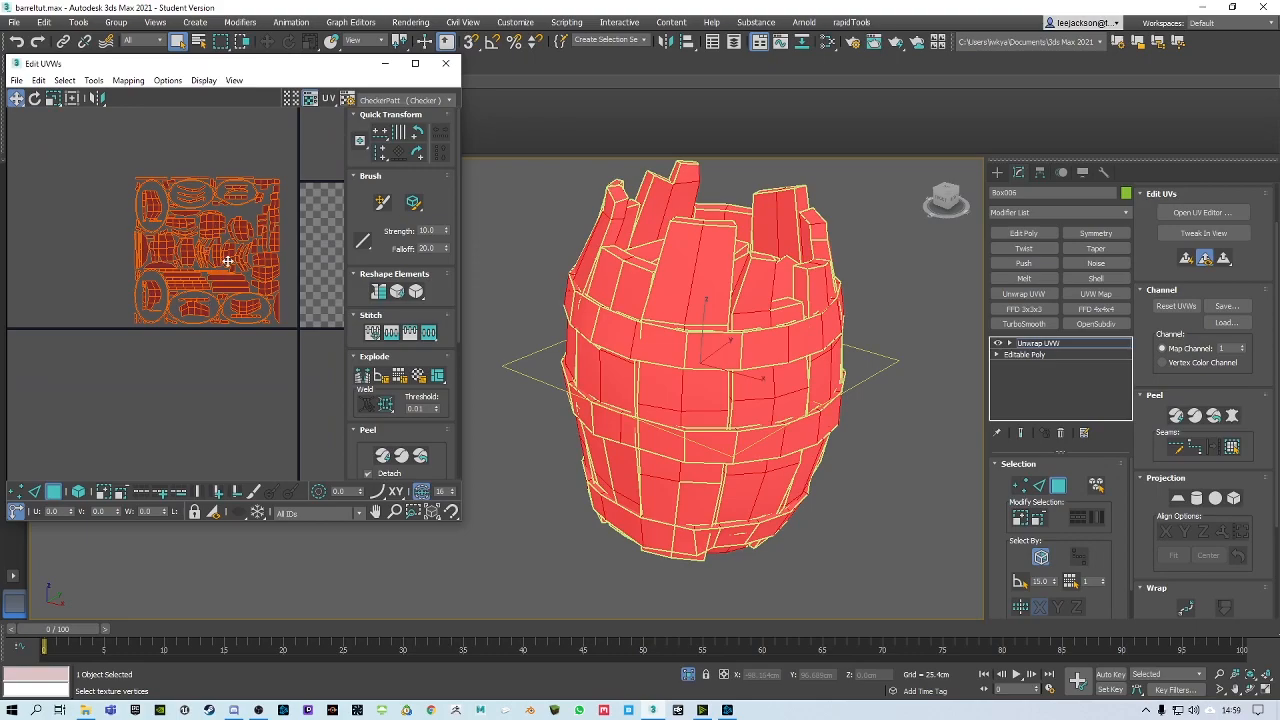
left_click_drag(212, 226, 157, 225)
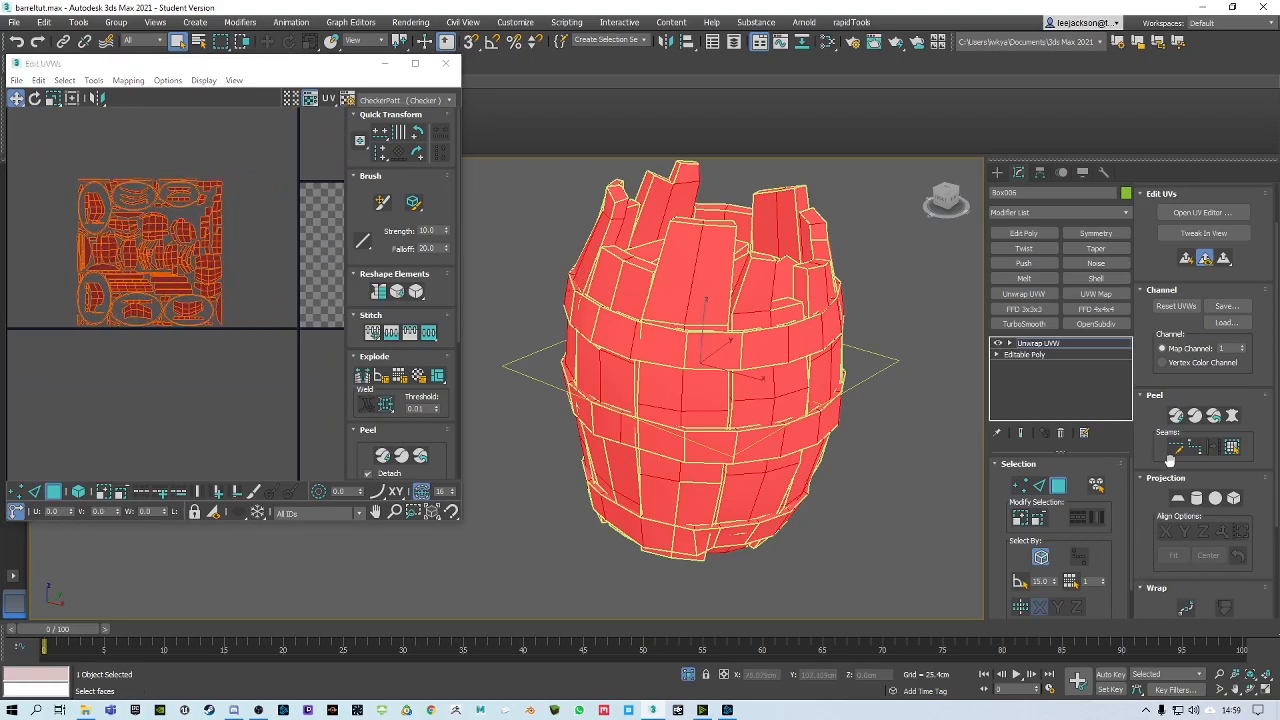
Turn off the map seams display and clear the face selection on the barrel
scroll(1137, 565, "down", 3)
left_click(1162, 575)
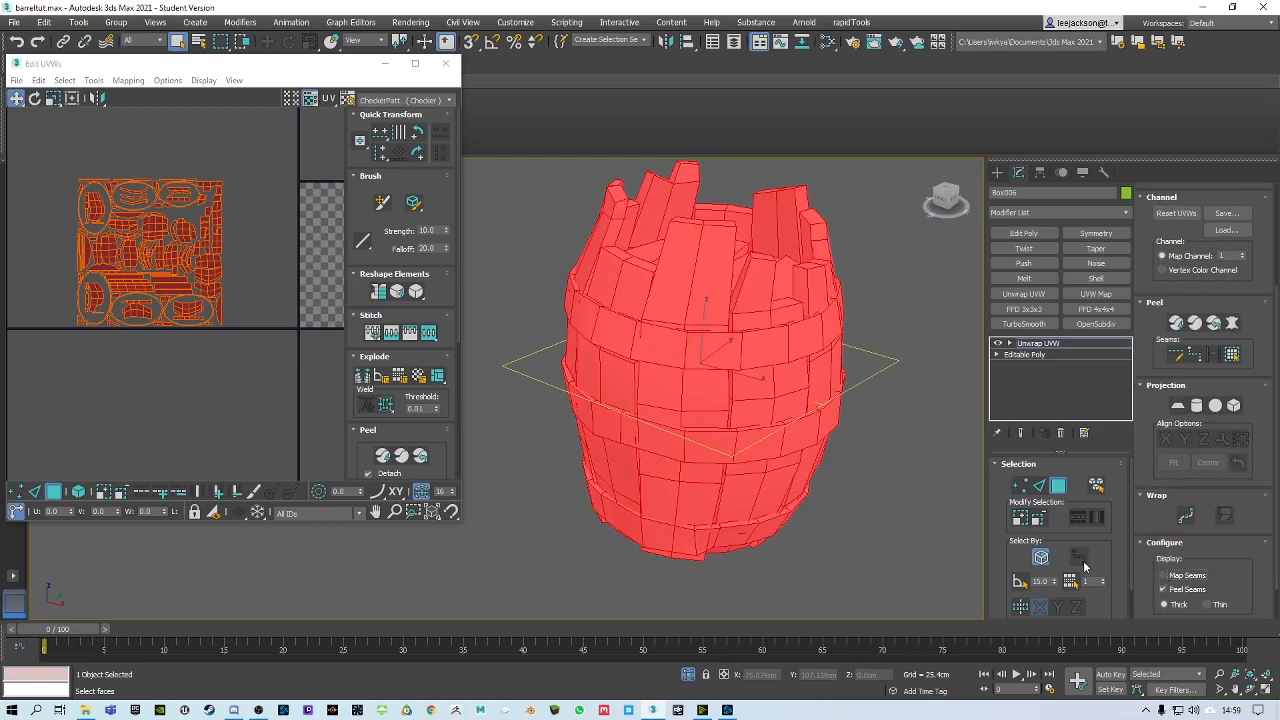
middle_click_drag(894, 400, 834, 430, "alt")
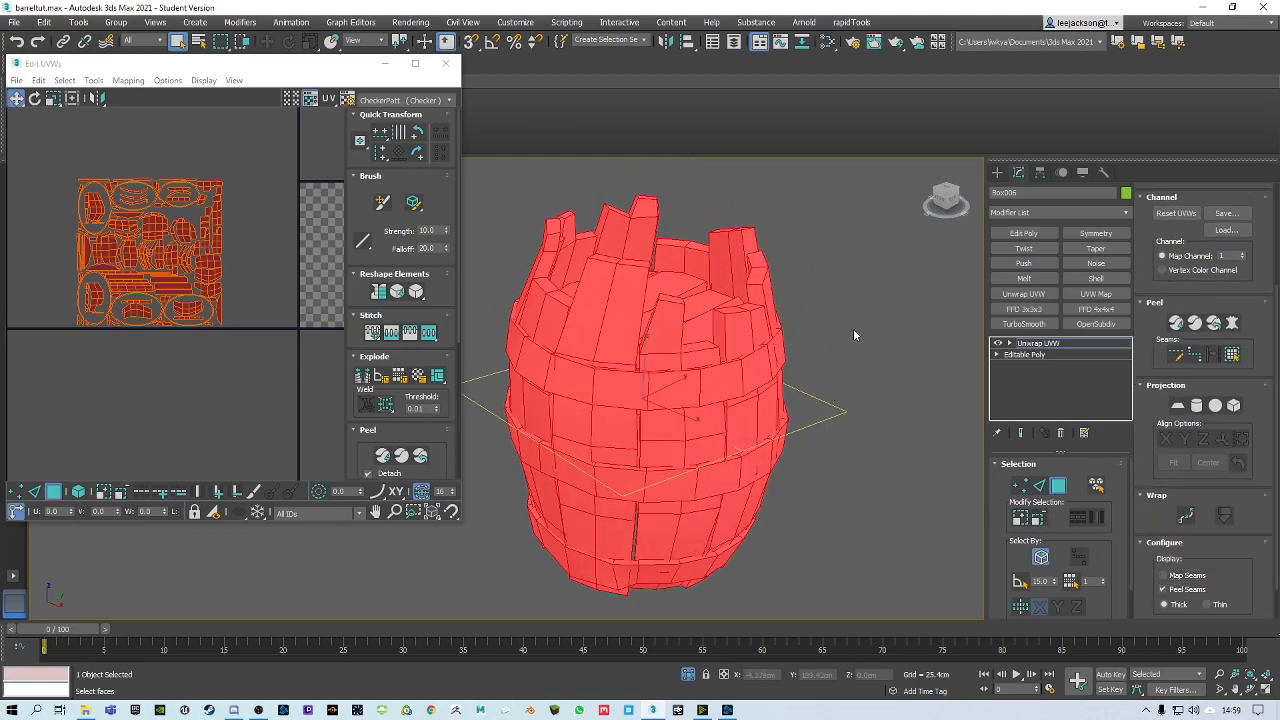
left_click(852, 339)
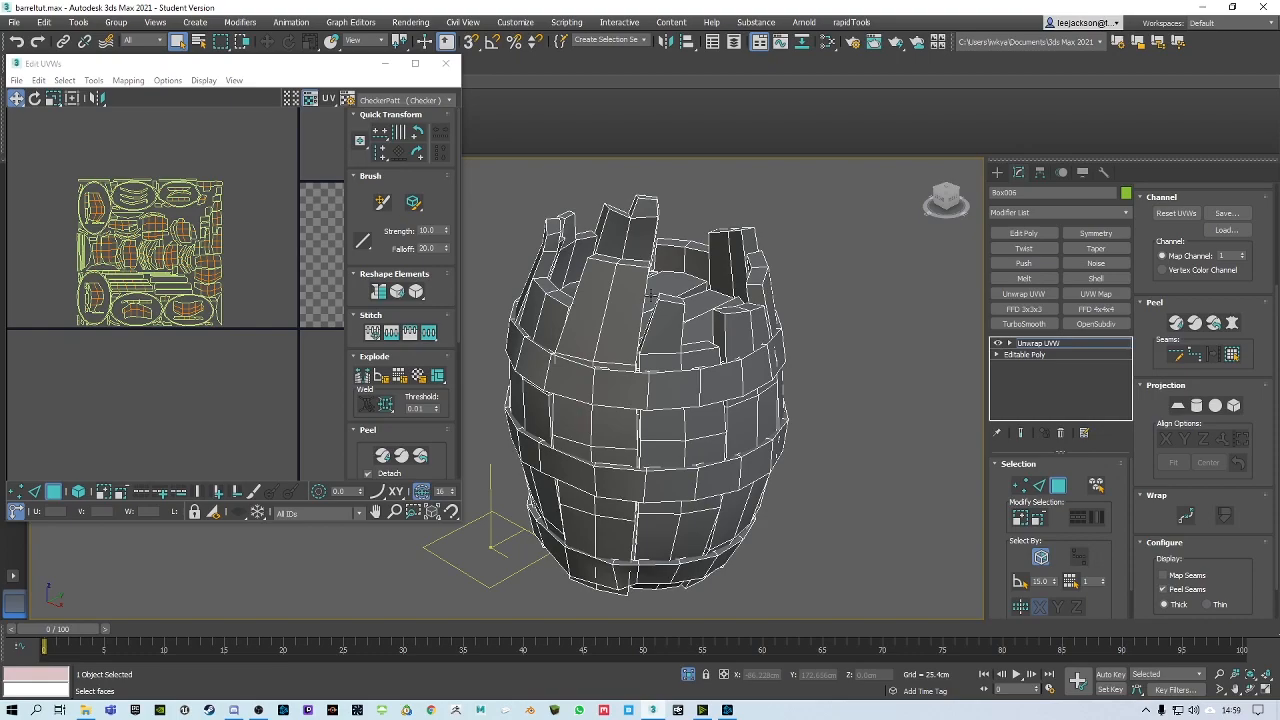
Inspect the planks inside the barrel's open end in both shaded and wireframe display
mouse_move(622, 223)
middle_mouse_down("alt")
mouse_move(623, 313)
mouse_move(597, 317)
middle_mouse_up("alt")
scroll(623, 313, "up", 5)
scroll(624, 313, "down", 5)
key("F3")
mouse_move(604, 387)
middle_mouse_down("alt")
mouse_move(745, 403)
mouse_move(705, 391)
mouse_move(720, 345)
middle_mouse_up("alt")
key("F3")
middle_click_drag(720, 345, 685, 382, "alt")
Switch to edge selection and pick several edges along one plank inside the barrel as possible seams
left_click(1039, 486)
middle_click_drag(685, 382, 638, 287, "alt")
scroll(638, 287, "up", 5)
left_click(656, 210)
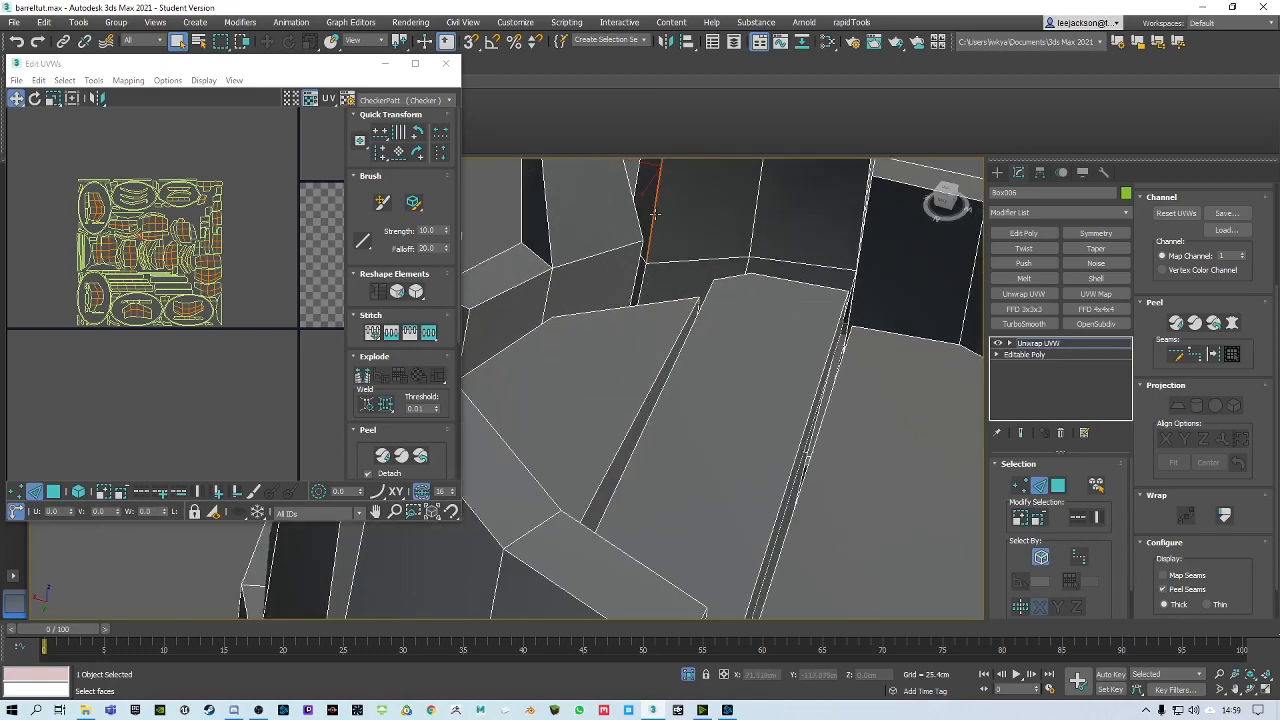
middle_click_drag(658, 210, 657, 249)
left_click(671, 194, "ctrl")
left_click(788, 197, "ctrl")
left_click(622, 396, "ctrl")
middle_click_drag(613, 438, 631, 401)
key("F3")
scroll(631, 412, "up", 2)
middle_click_drag(628, 484, 657, 338)
left_click(623, 479, "ctrl")
middle_click_drag(621, 500, 650, 294, "alt")
scroll(700, 430, "down", 4)
key("F3")
scroll(650, 300, "down", 10)
key("F3")
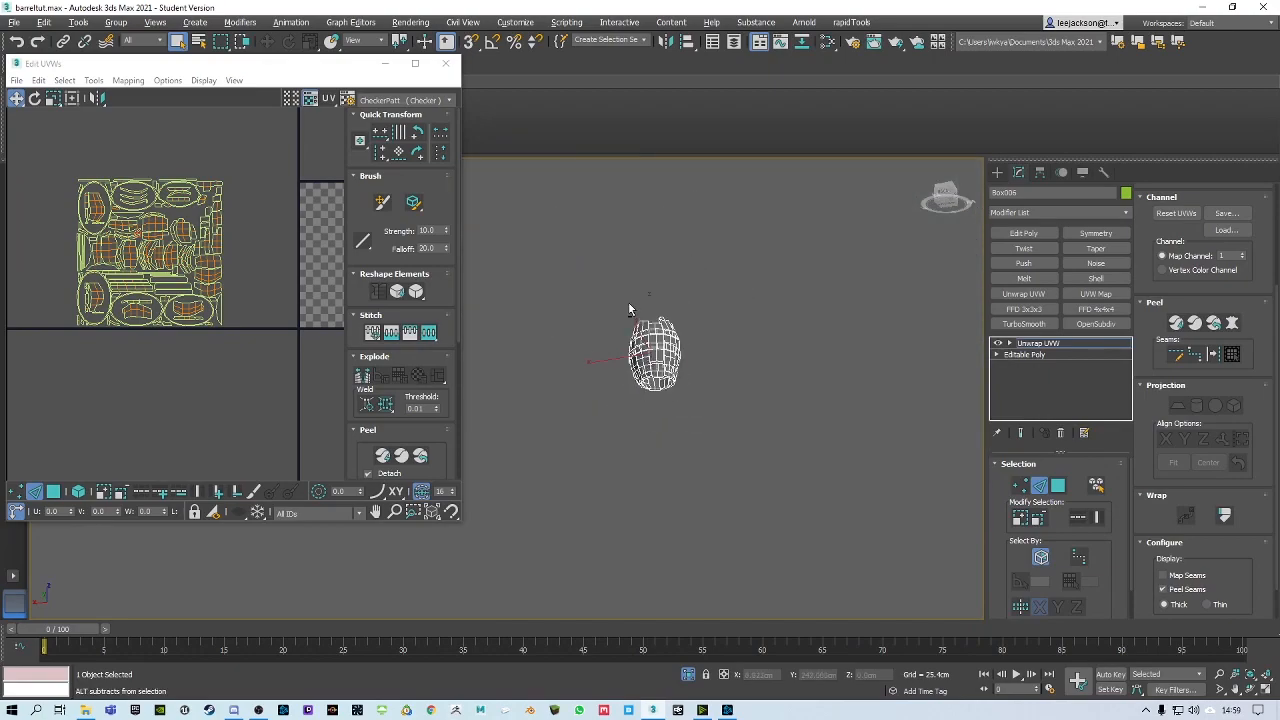
key("F3")
scroll(688, 383, "up", 8)
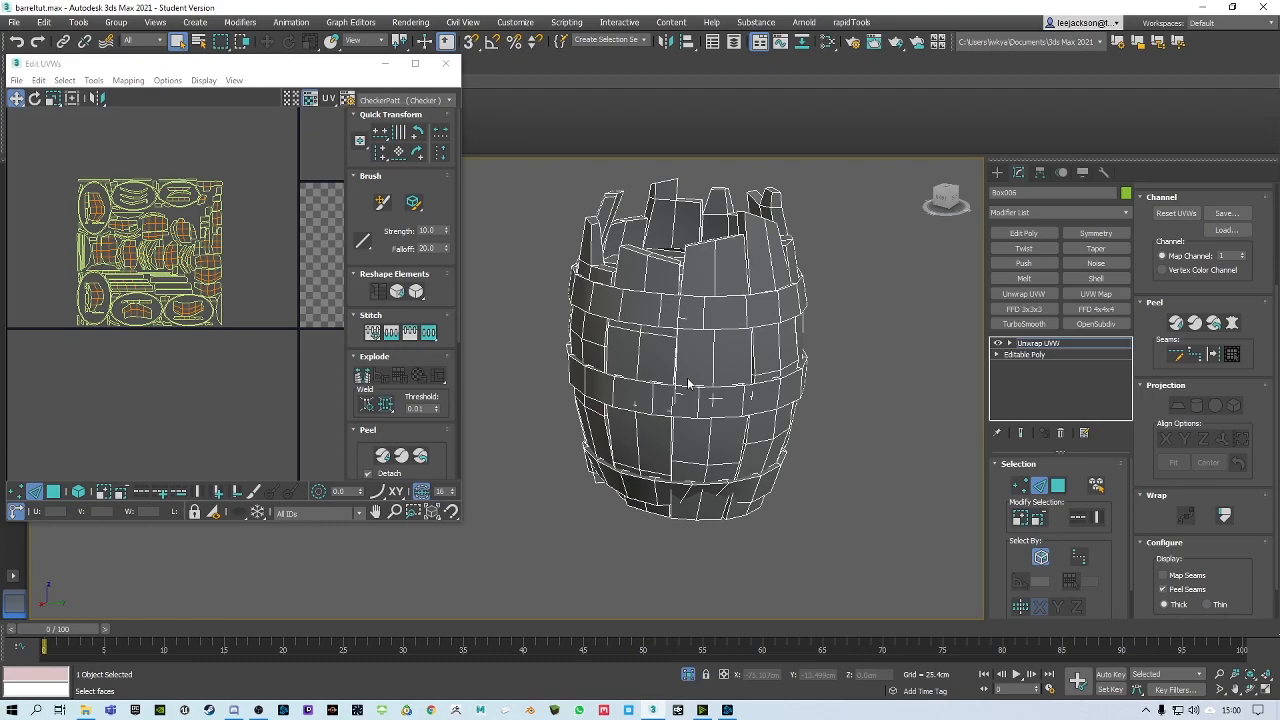
Switch back to face selection and select one whole vertical plank on the barrel's side
middle_click_drag(643, 361, 704, 335)
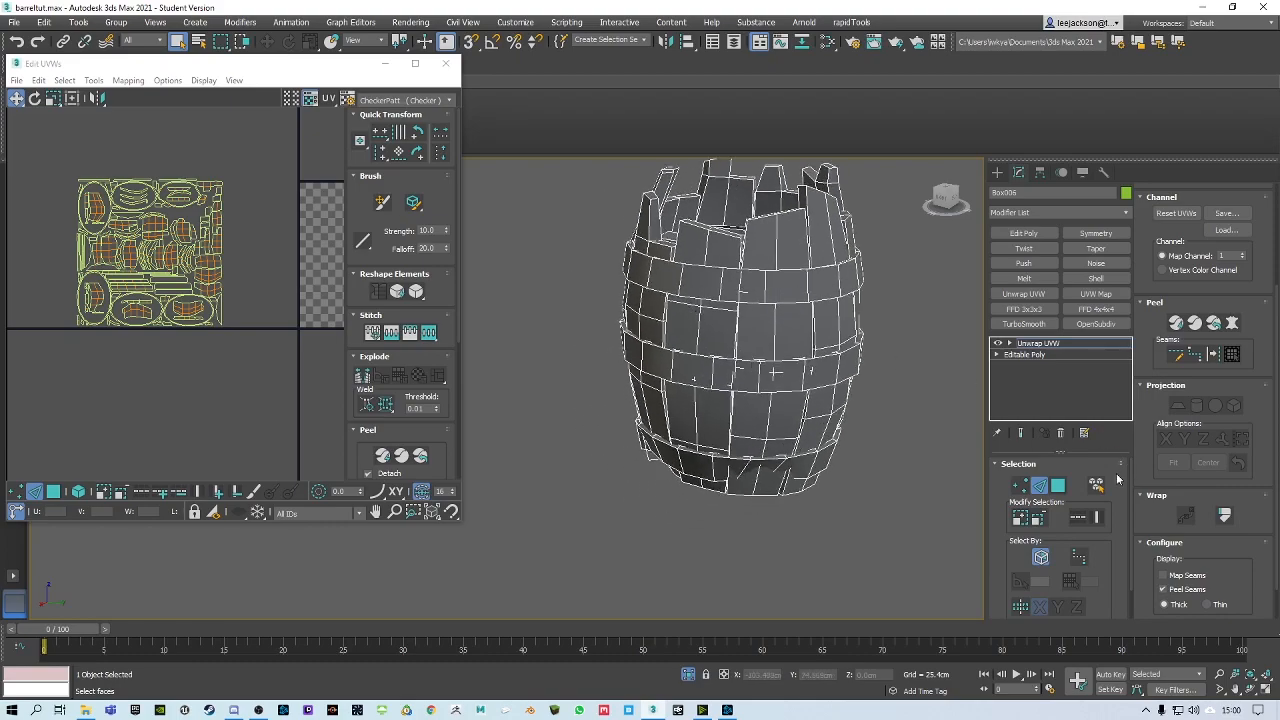
left_click(1060, 488)
middle_click_drag(898, 446, 690, 317, "alt")
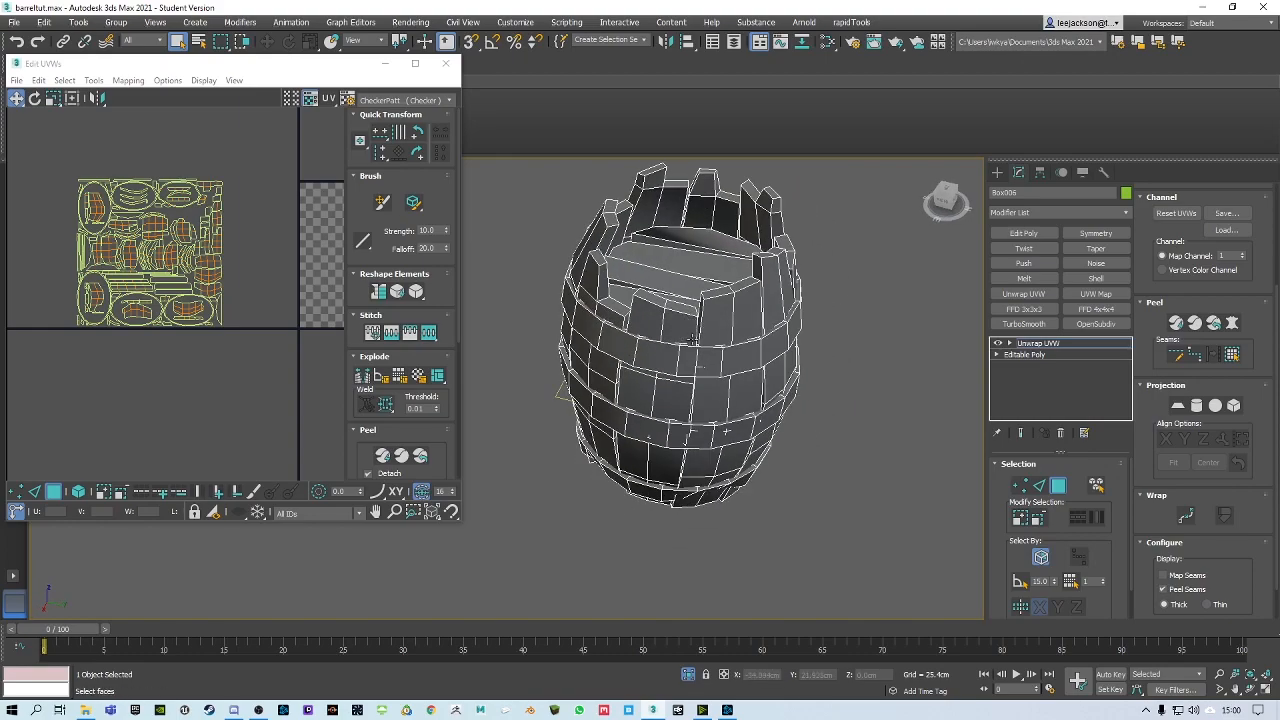
middle_click_drag(682, 347, 703, 432, "alt")
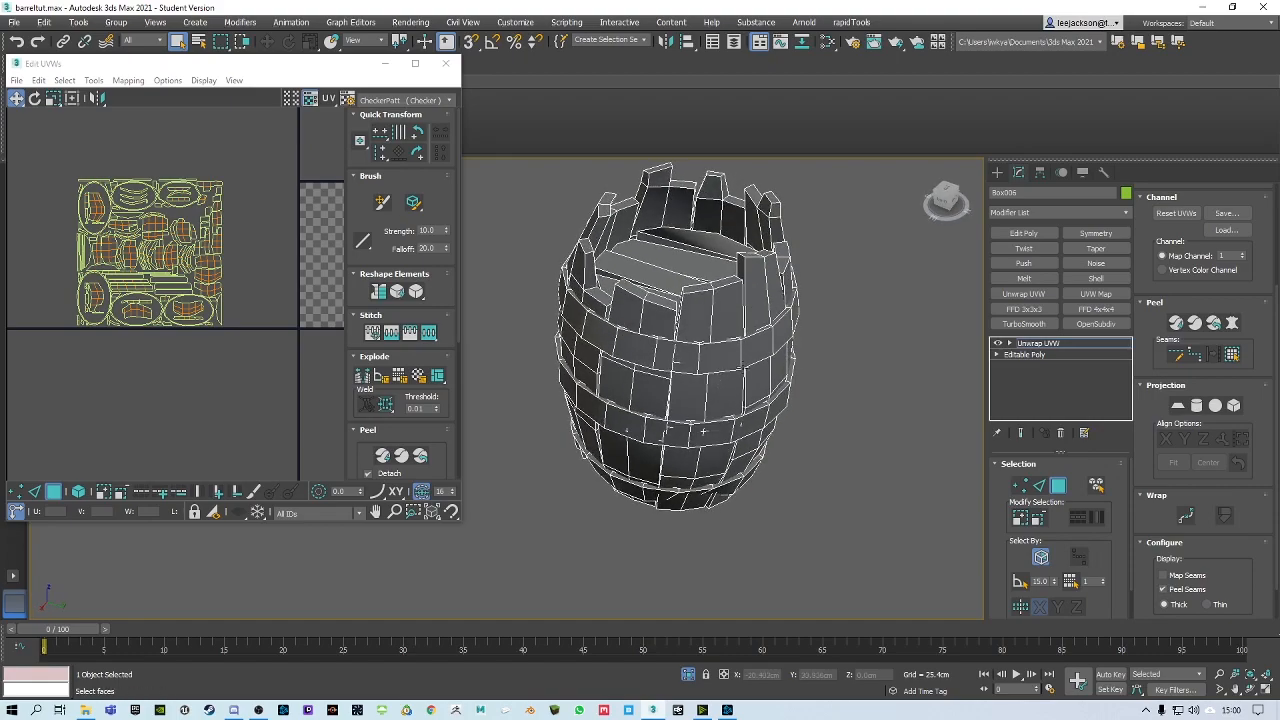
scroll(703, 432, "up", 4)
left_click(651, 339)
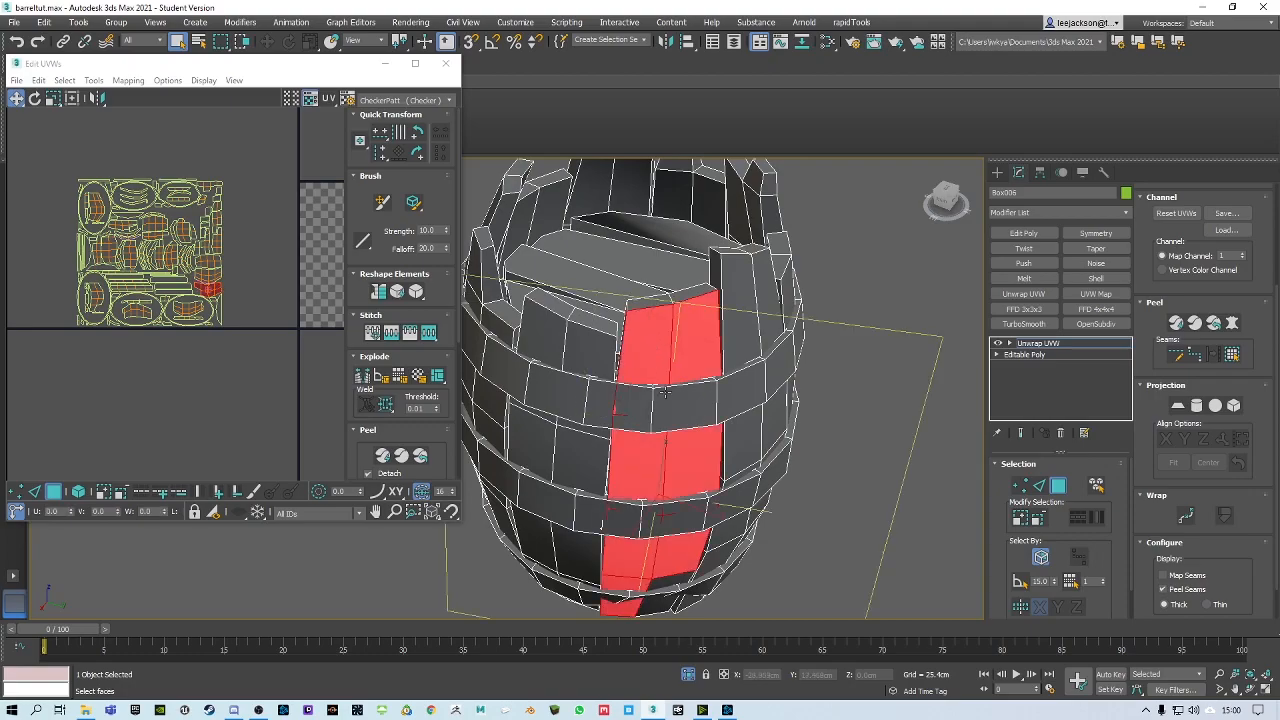
middle_click_drag(643, 365, 661, 280, "alt")
left_click(656, 304)
left_click(653, 333)
middle_click_drag(641, 370, 675, 470, "alt")
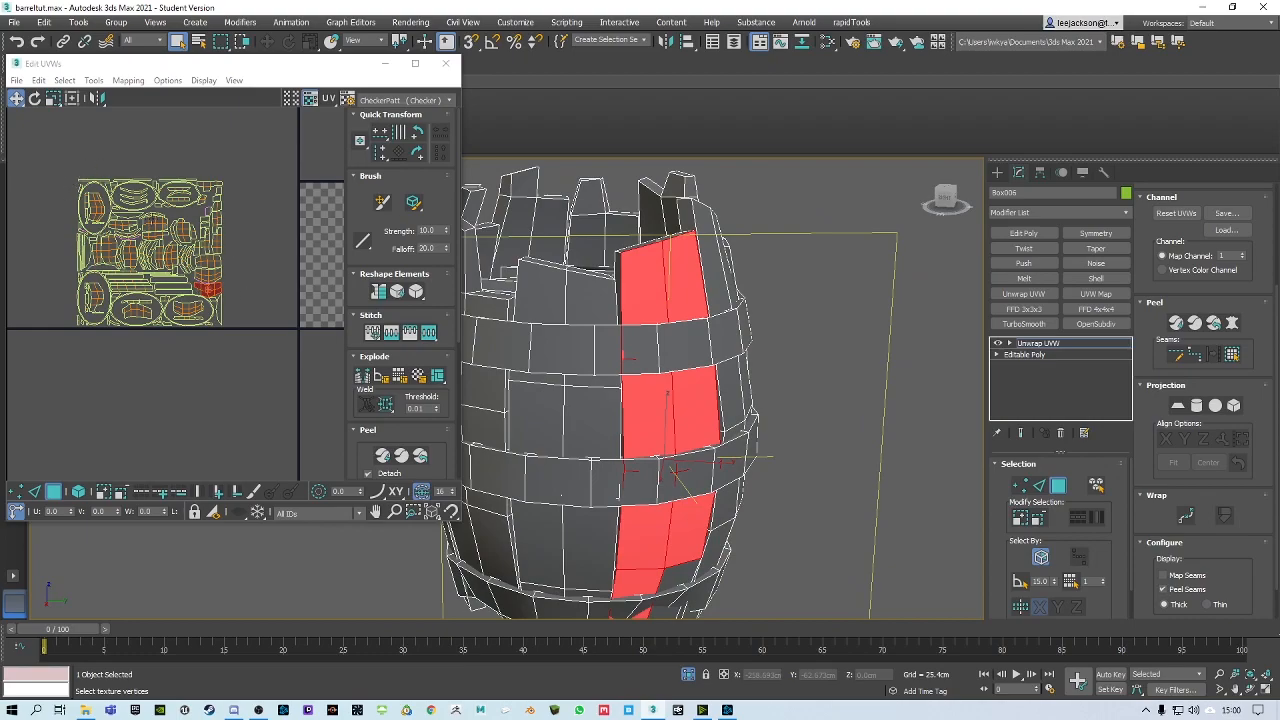
Select all of the barrel's UV faces, planar-map them and move the result clear of the texture tile
left_click_drag(46, 148, 259, 359)
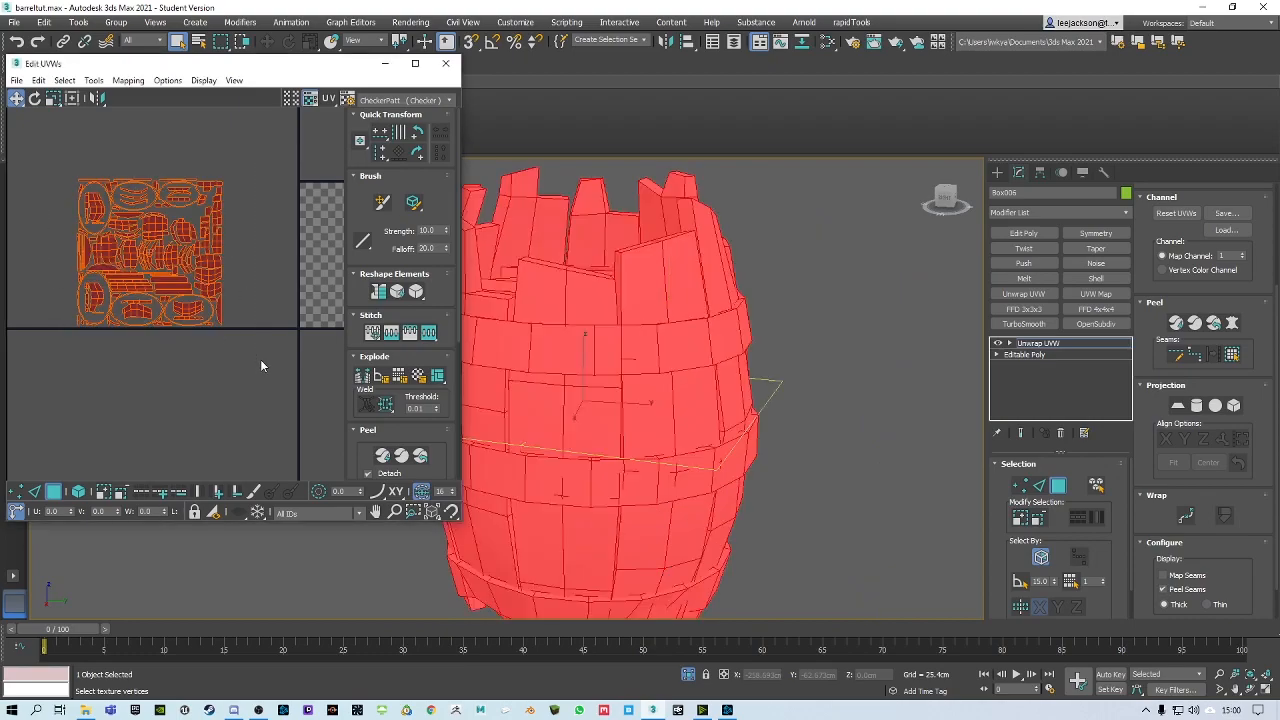
middle_click_drag(775, 425, 840, 380, "alt")
left_click(1177, 405)
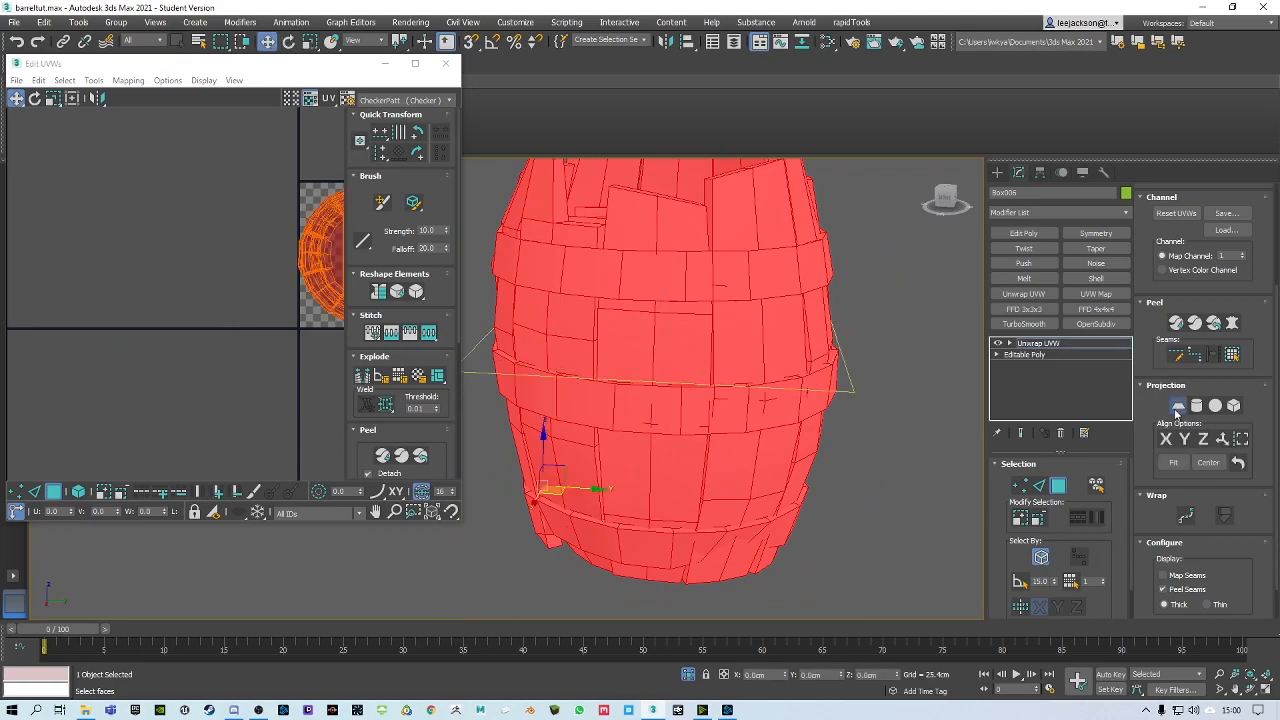
left_click(1171, 405)
middle_click_drag(173, 213, 98, 247)
scroll(110, 250, "down", 4)
left_click_drag(247, 270, 88, 266)
Select one whole vertical plank on the barrel's side and apply box mapping to its faces
middle_click_drag(600, 310, 811, 378, "alt")
left_click(811, 378)
left_click(622, 350)
middle_click_drag(622, 350, 640, 305, "alt")
middle_click_drag(482, 436, 695, 299)
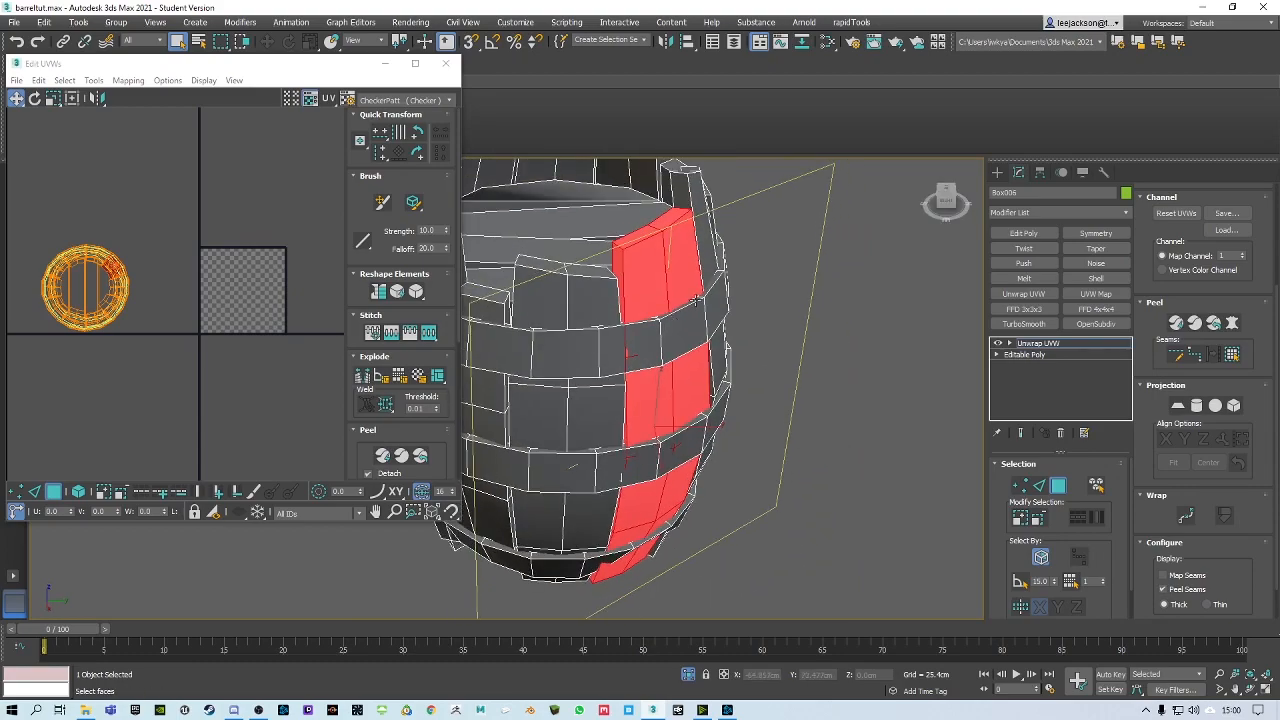
middle_click_drag(694, 261, 658, 296, "alt")
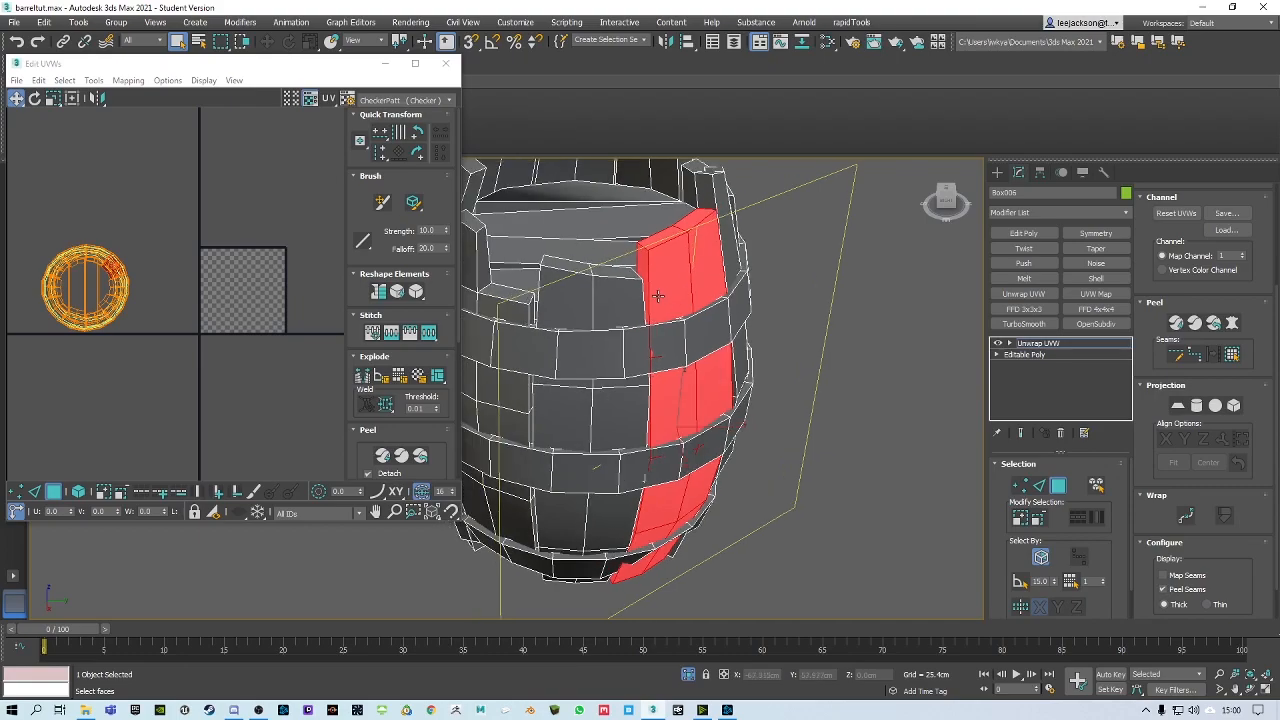
left_click(1233, 406)
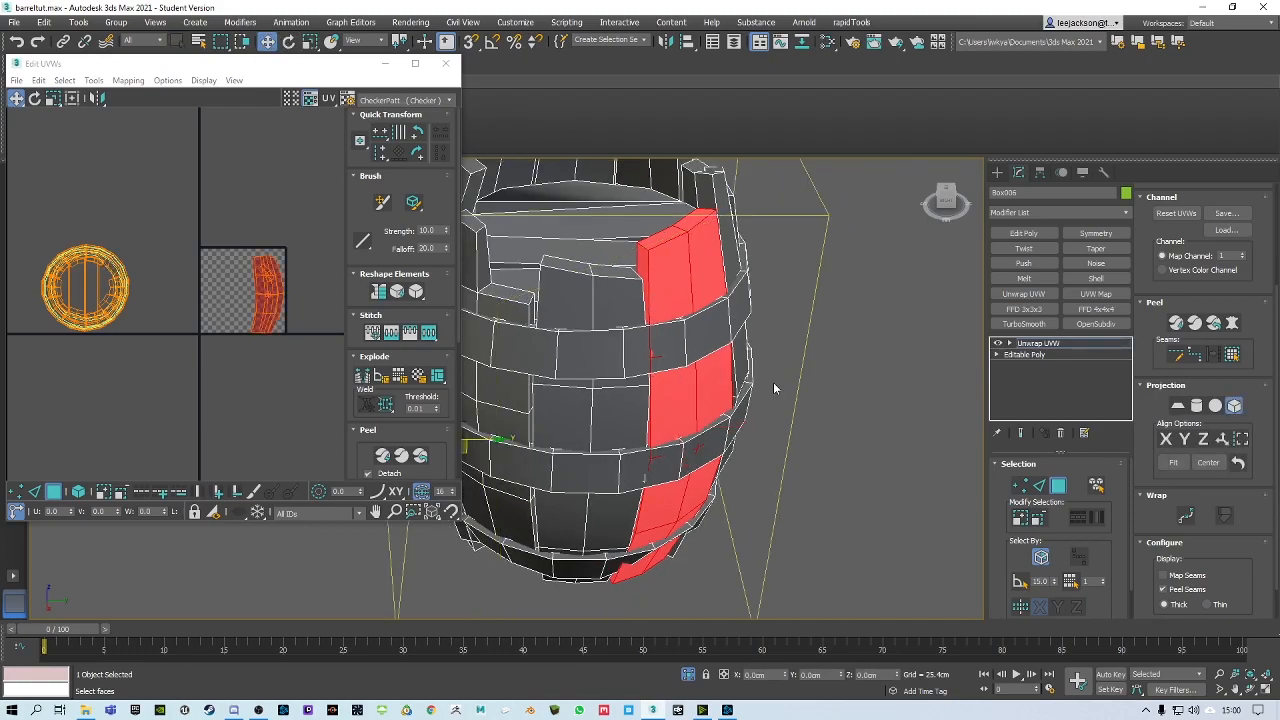
scroll(244, 271, "up", 6)
scroll(244, 271, "up", 2)
scroll(209, 276, "down", 4)
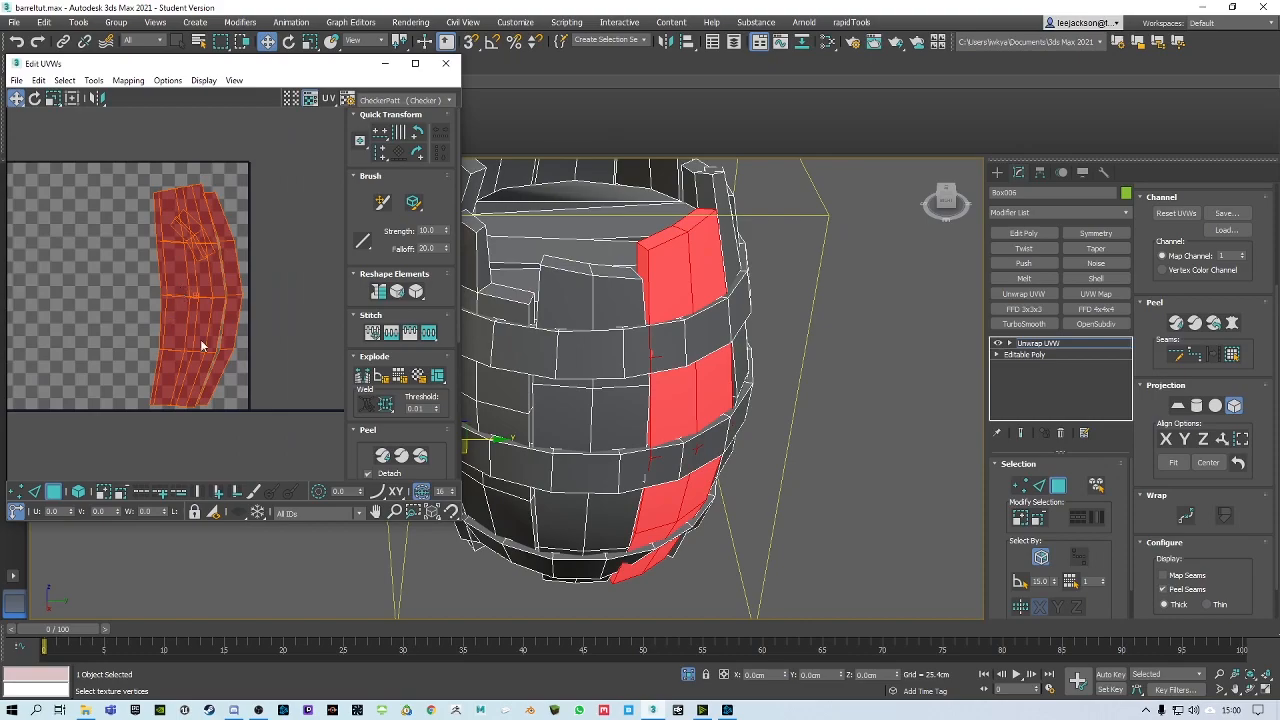
left_click(1233, 406)
middle_click_drag(140, 346, 144, 358)
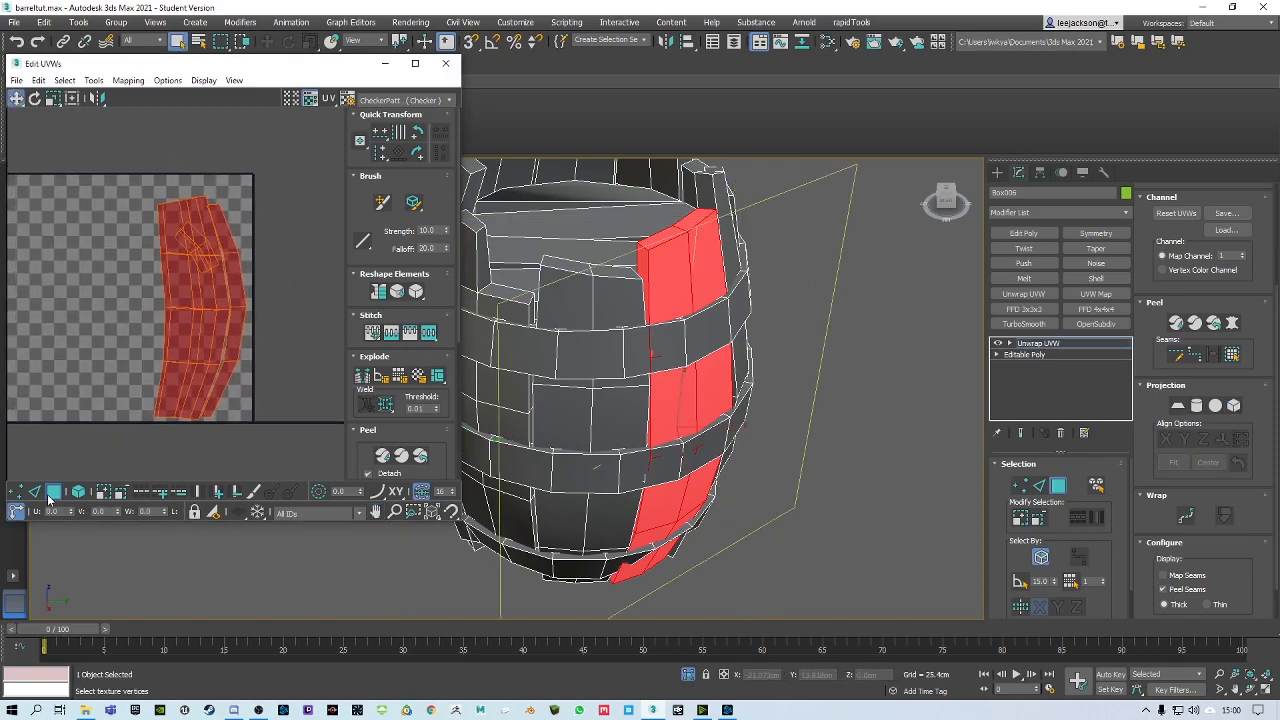
Enable selection by UV element and pull the plank's overlapping wide and narrow shells apart, past the tile's edge
left_click(125, 335)
left_click_drag(196, 304, 125, 298)
middle_click_drag(209, 257, 150, 245)
scroll(150, 245, "down", 2)
left_click_drag(171, 267, 258, 261)
left_click_drag(118, 279, 217, 277)
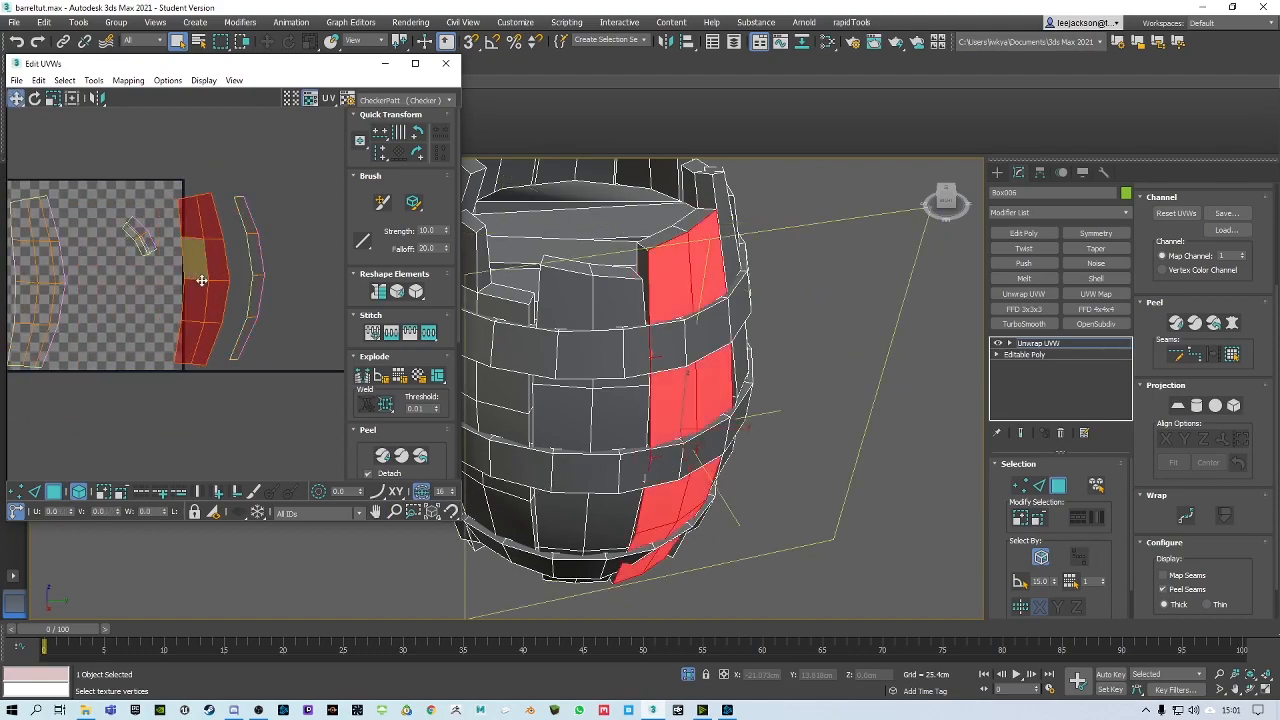
Shift the plank's back-face shell within the texture tile and adjust the spacing between its long shells
middle_click_drag(76, 307, 132, 299)
scroll(132, 299, "down", 2)
mouse_move(102, 274)
left_mouse_down()
mouse_move(132, 269)
mouse_move(119, 270)
left_mouse_up()
scroll(118, 271, "up", 3)
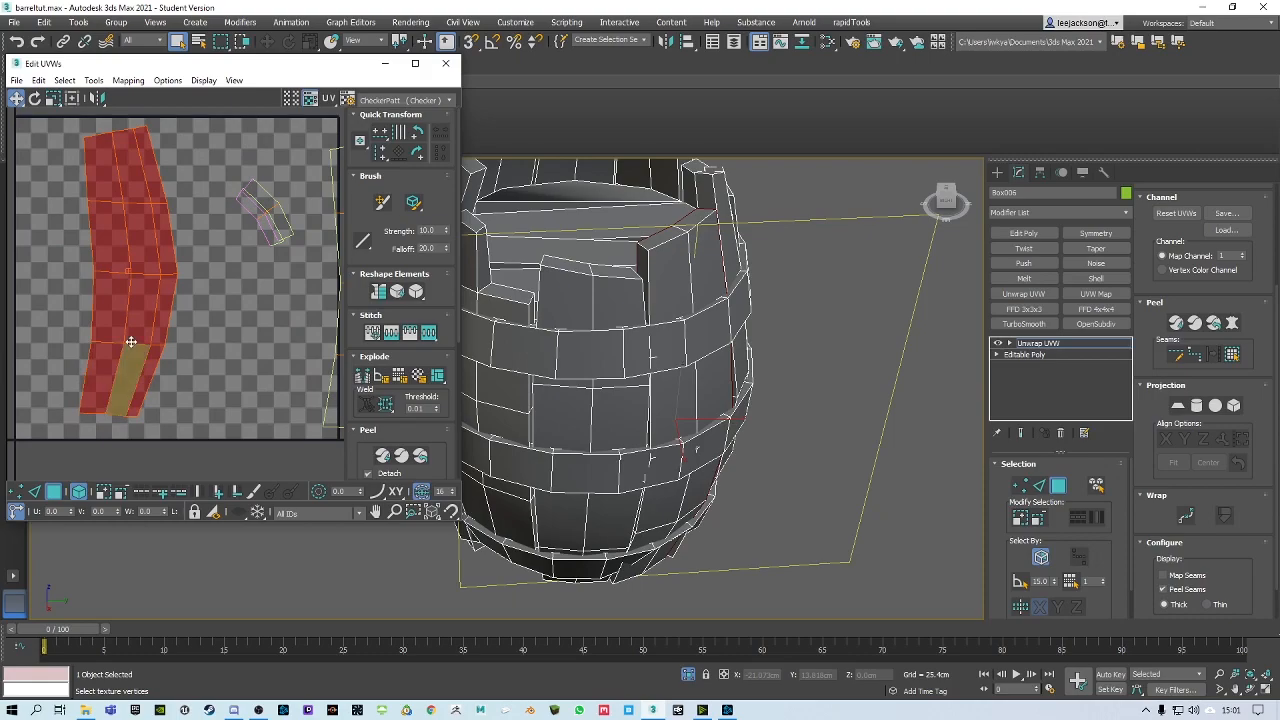
middle_click_drag(216, 343, 119, 356)
middle_click_drag(223, 318, 172, 294)
scroll(118, 299, "down", 3)
left_click(137, 239)
left_click_drag(164, 258, 209, 258)
Move one of the plank's small end shells above the texture tile and the other below it
left_click(56, 309)
middle_click_drag(79, 278, 131, 283)
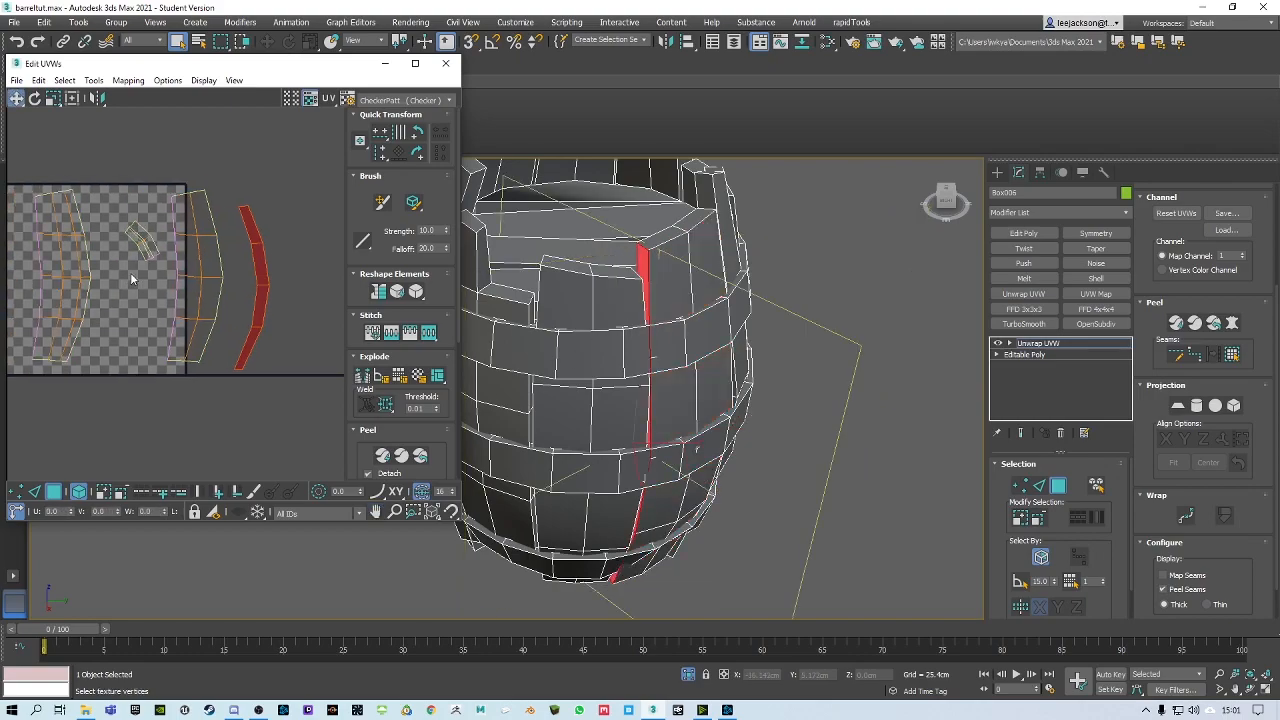
left_click_drag(142, 250, 108, 184)
left_click_drag(134, 227, 93, 403)
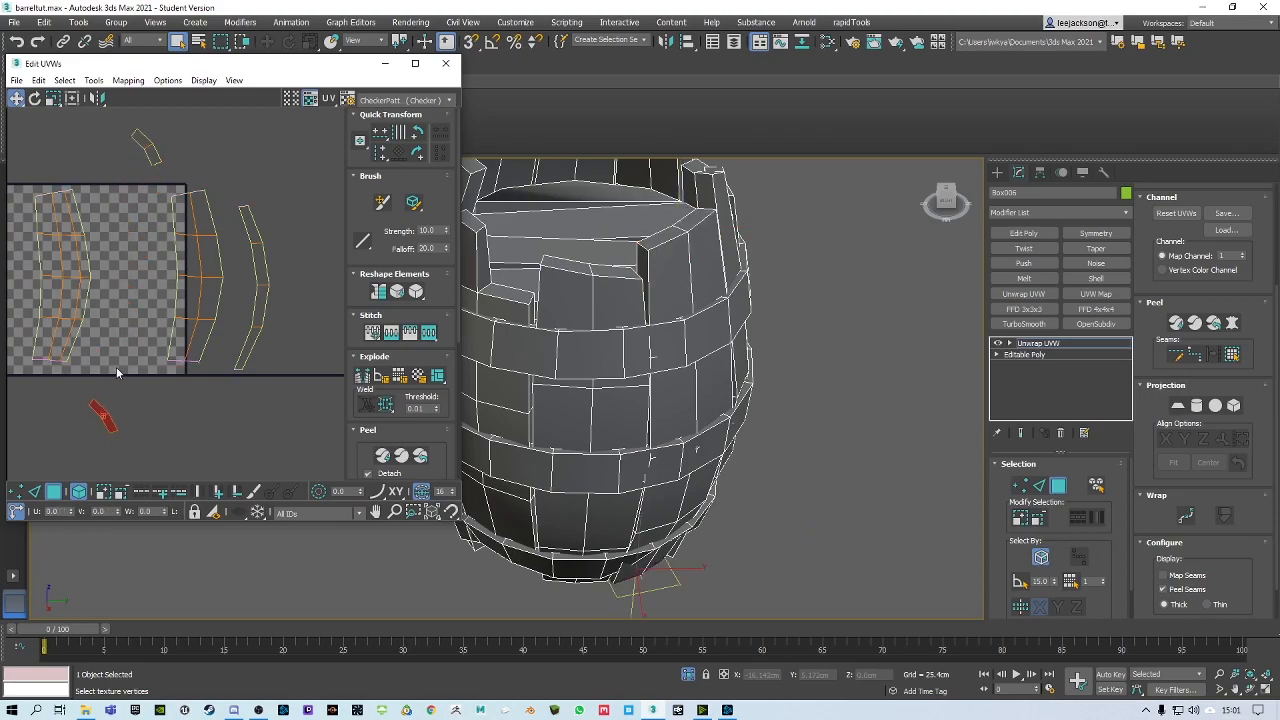
Hide the checker texture displayed behind the plank's UV shells
middle_click_drag(130, 297, 172, 295)
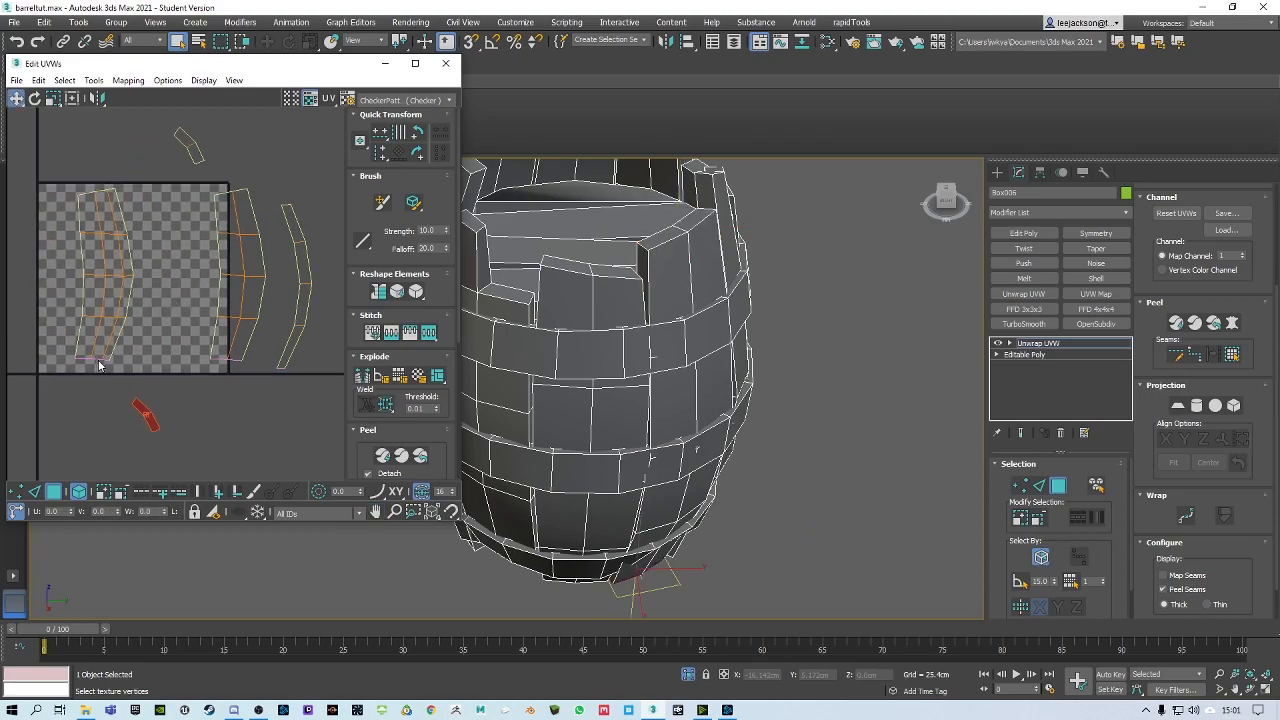
left_click(155, 398)
left_click(155, 400)
scroll(137, 367, "up", 5)
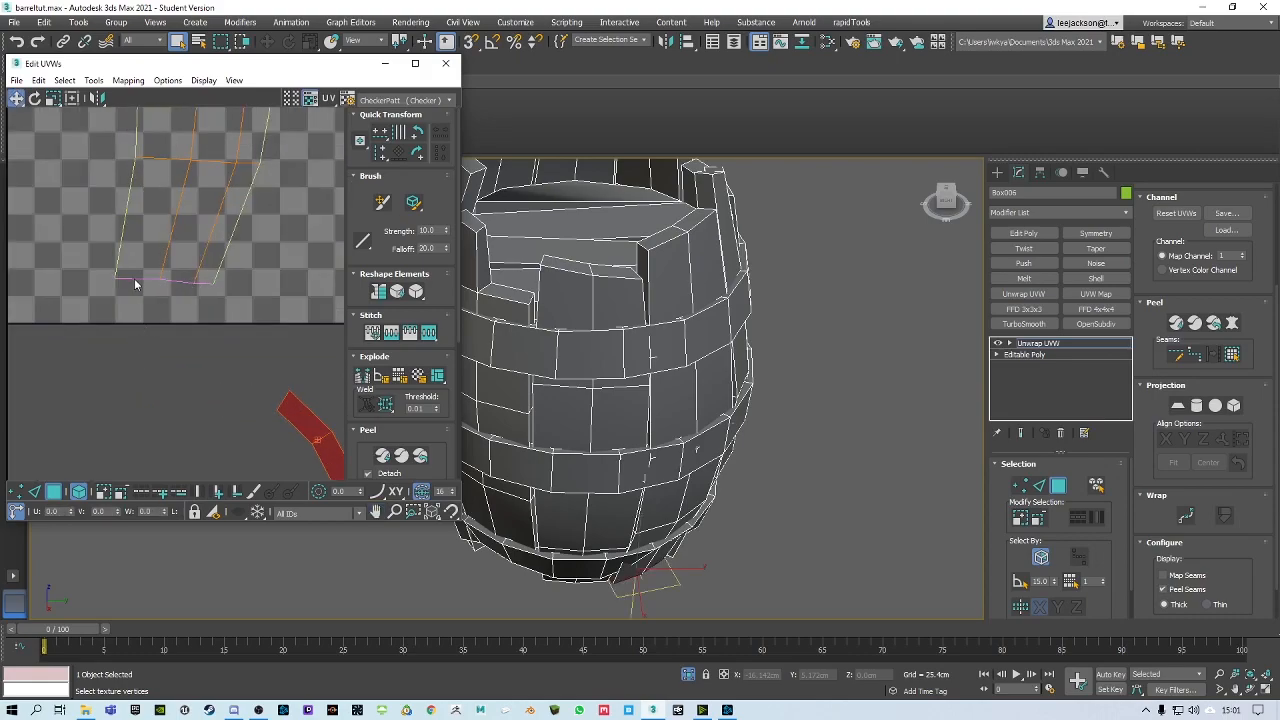
scroll(234, 288, "down", 6)
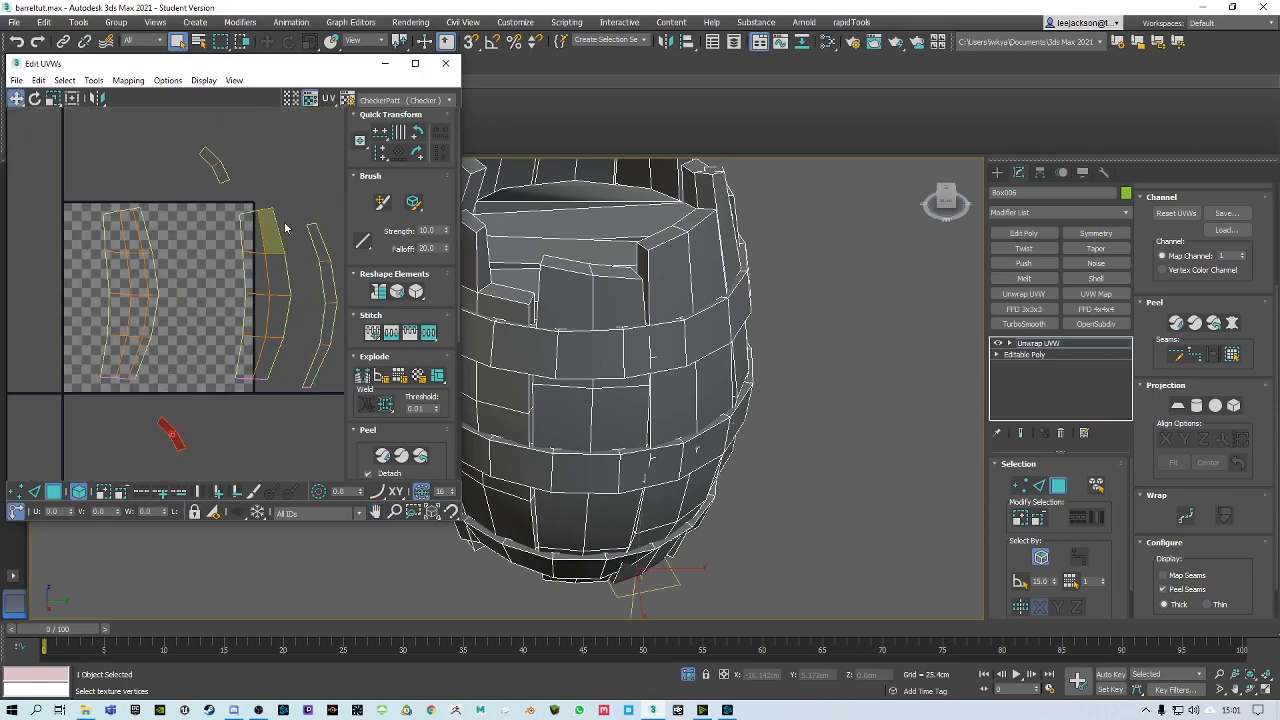
left_click(291, 100)
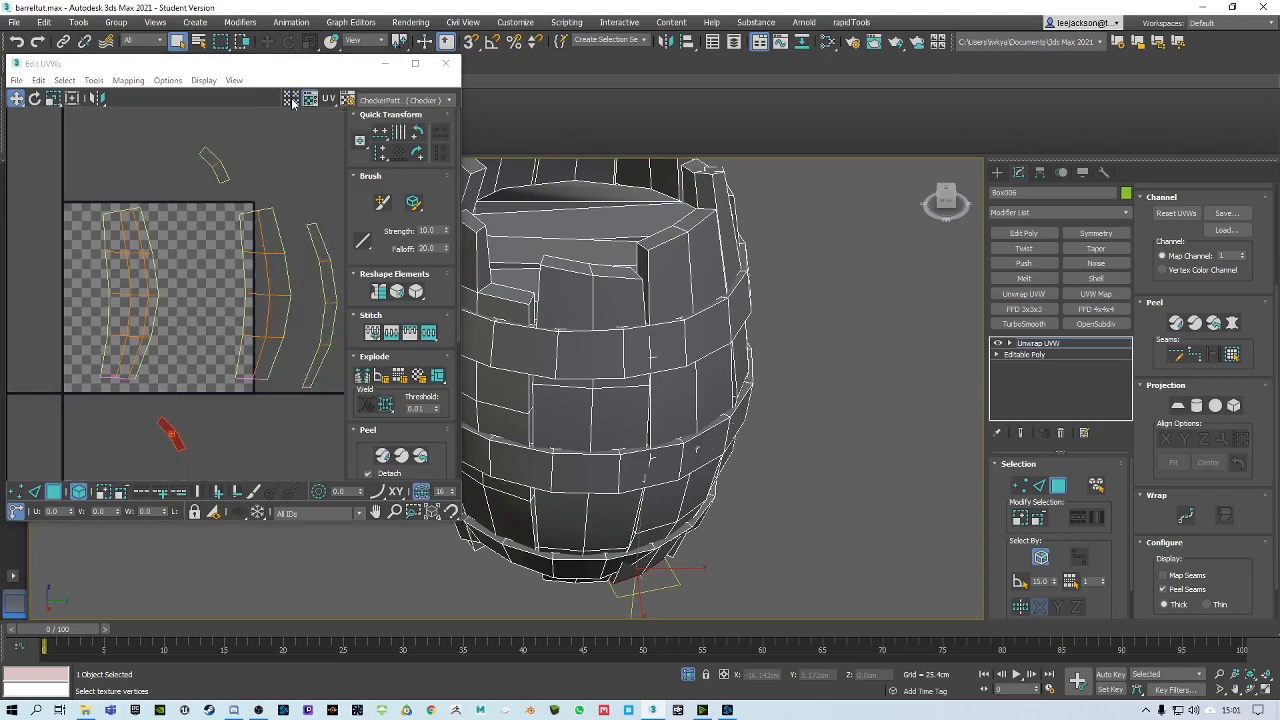
left_click(291, 100)
middle_click_drag(196, 271, 156, 252)
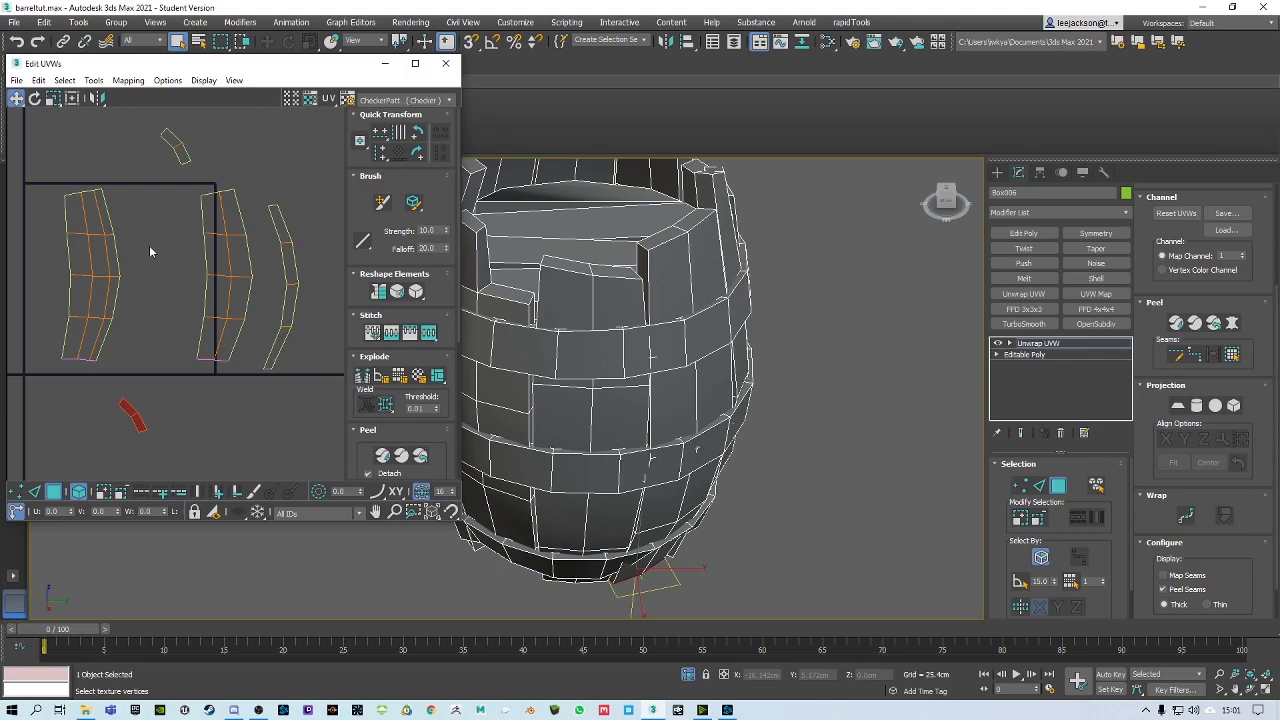
middle_click_drag(138, 266, 150, 263)
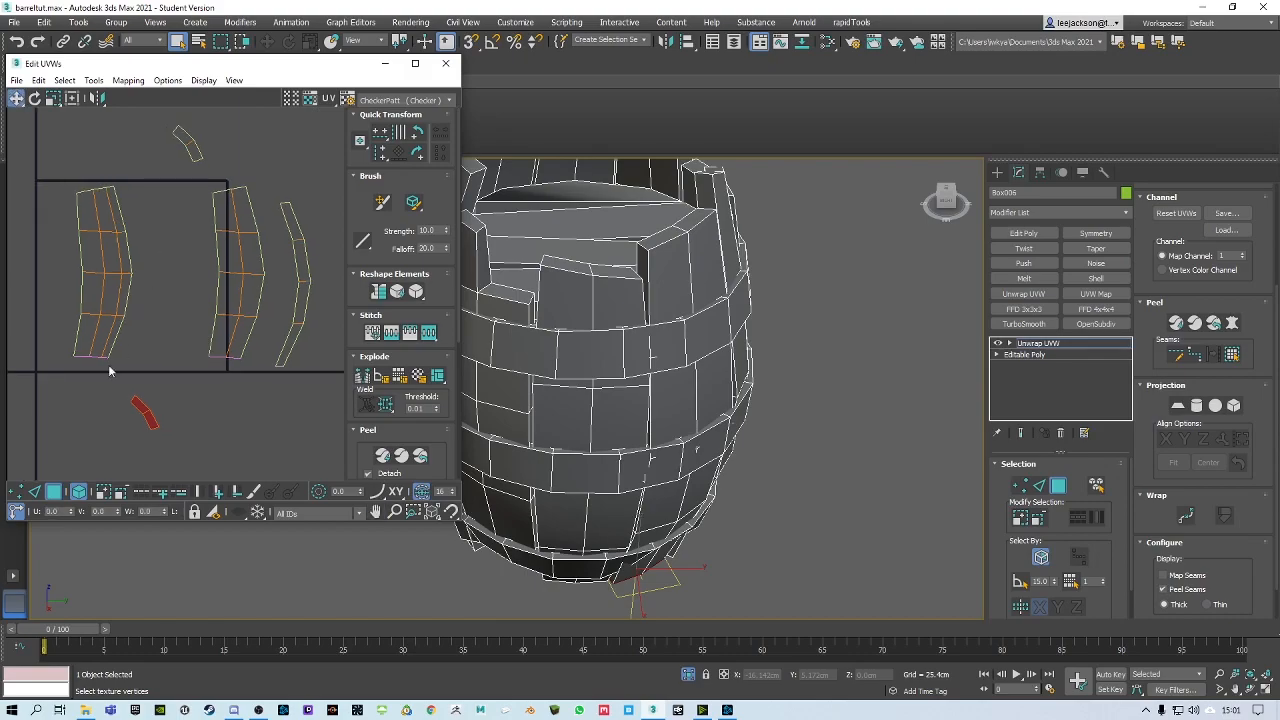
middle_click_drag(263, 263, 218, 270)
left_click(212, 266)
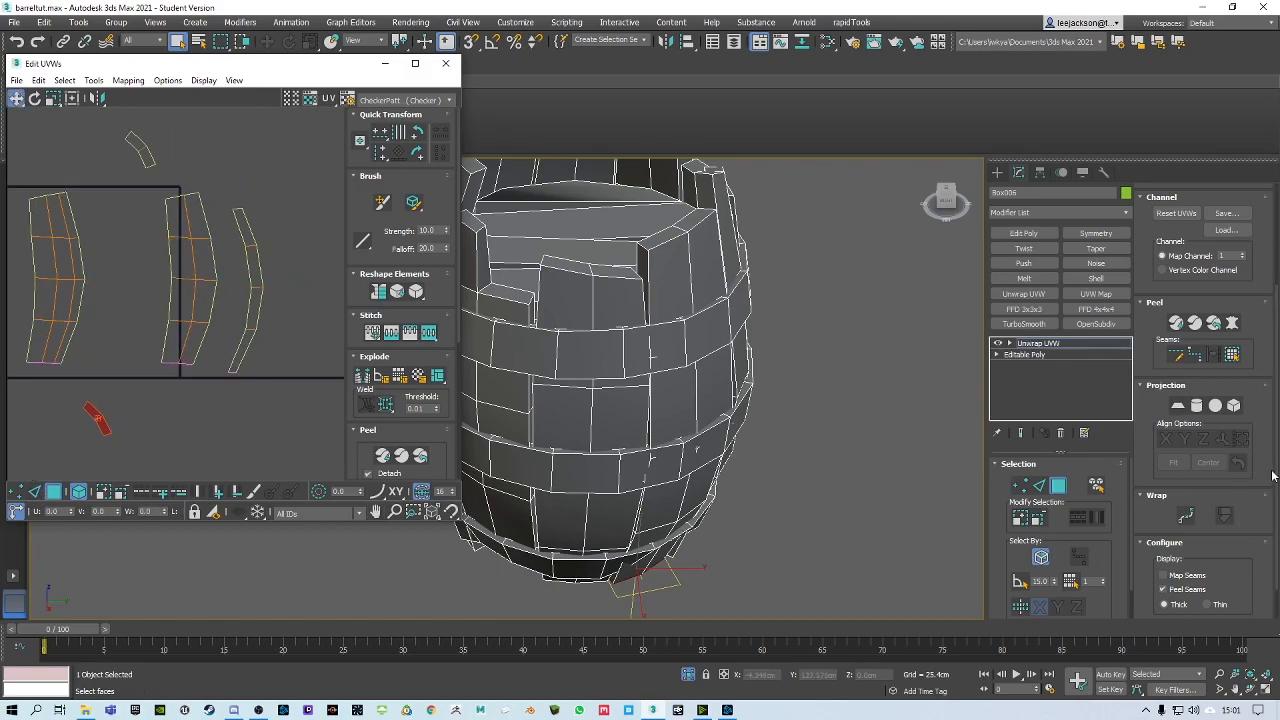
middle_click_drag(599, 317, 615, 285)
middle_click_drag(128, 415, 142, 412)
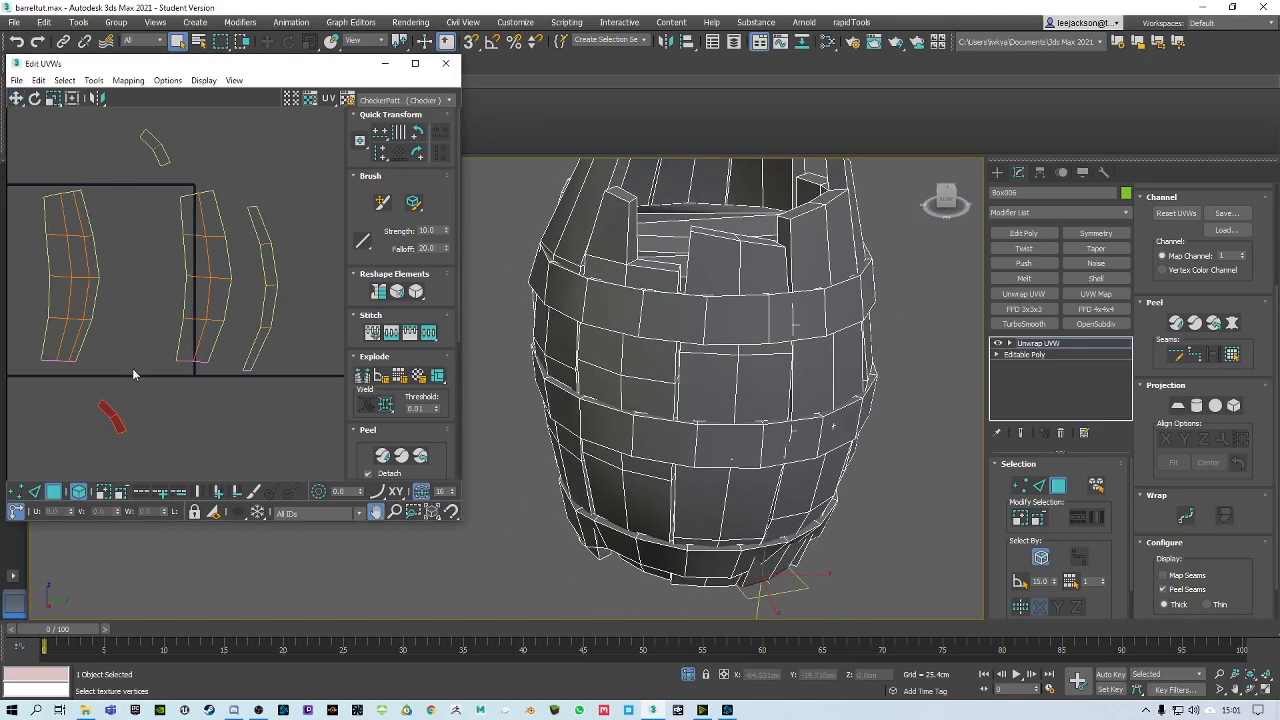
Try to stitch the second wide shell onto the right-hand long edges of the plank's first wide shell
left_click(38, 495)
middle_click_drag(86, 279, 161, 269)
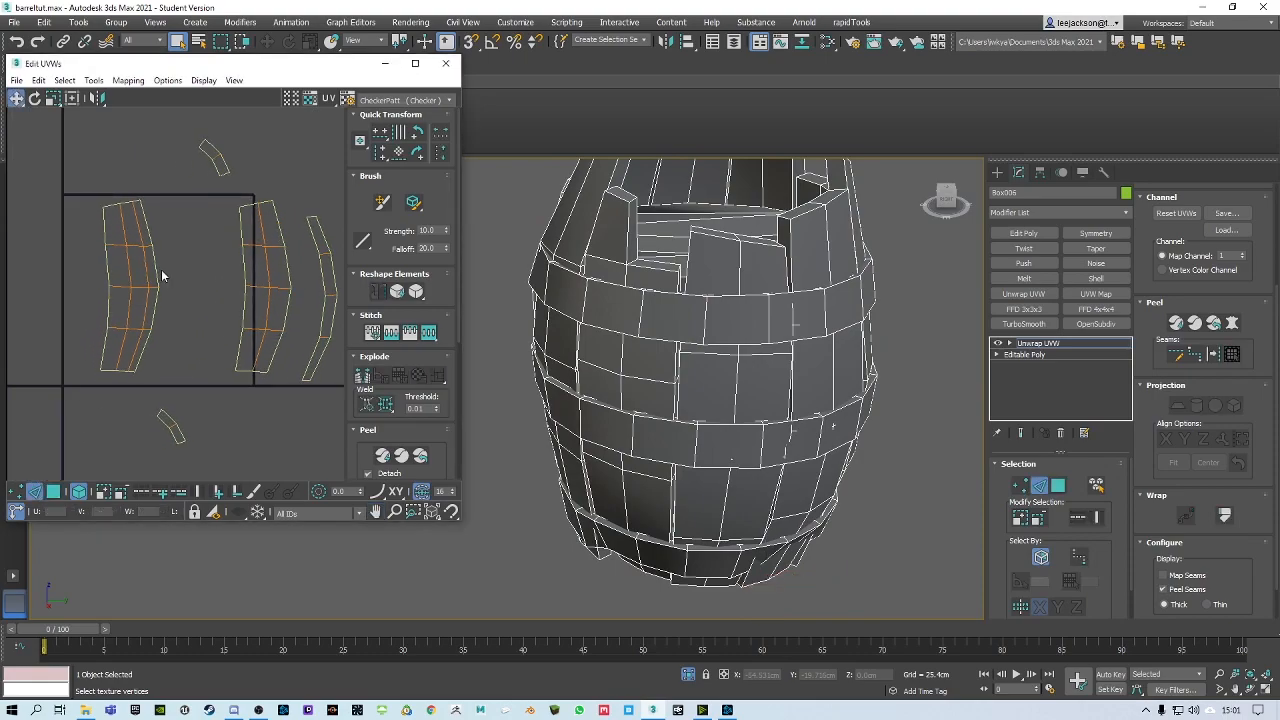
left_click(155, 258)
left_click(166, 266)
left_click(155, 277)
left_click(157, 309, "ctrl")
left_click(143, 347, "ctrl")
middle_click_drag(168, 287, 148, 309)
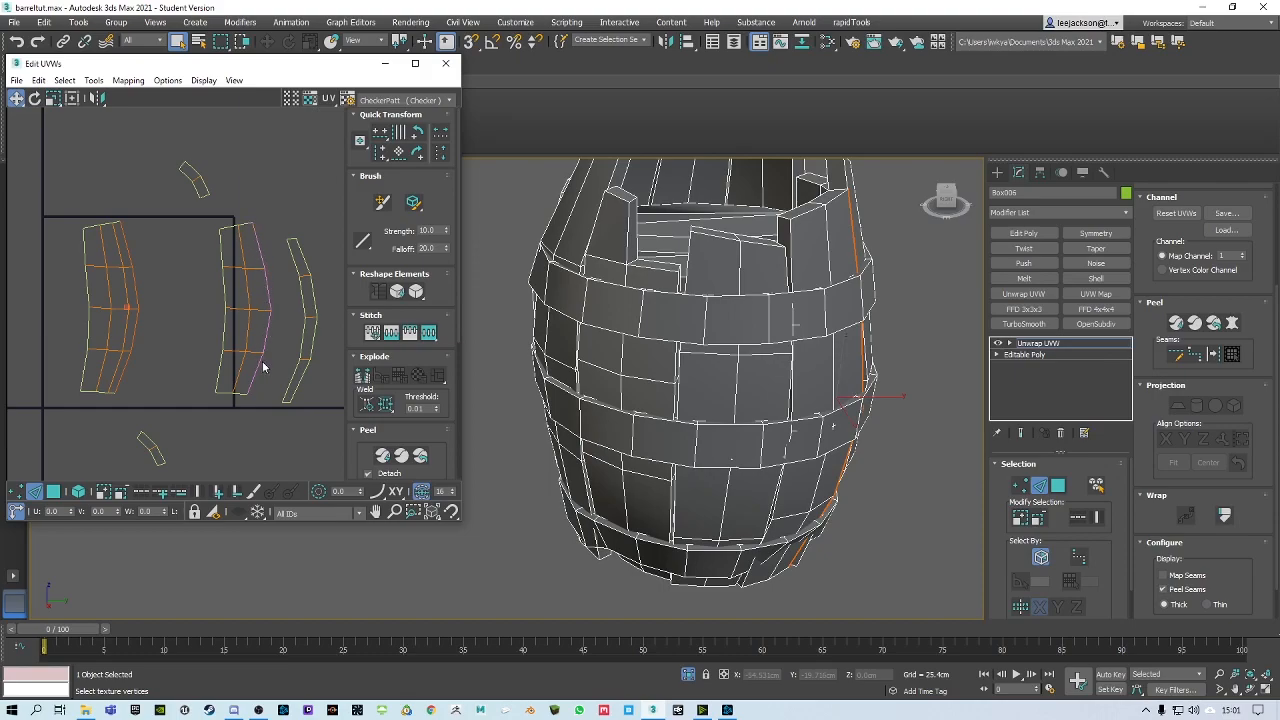
left_click(429, 333)
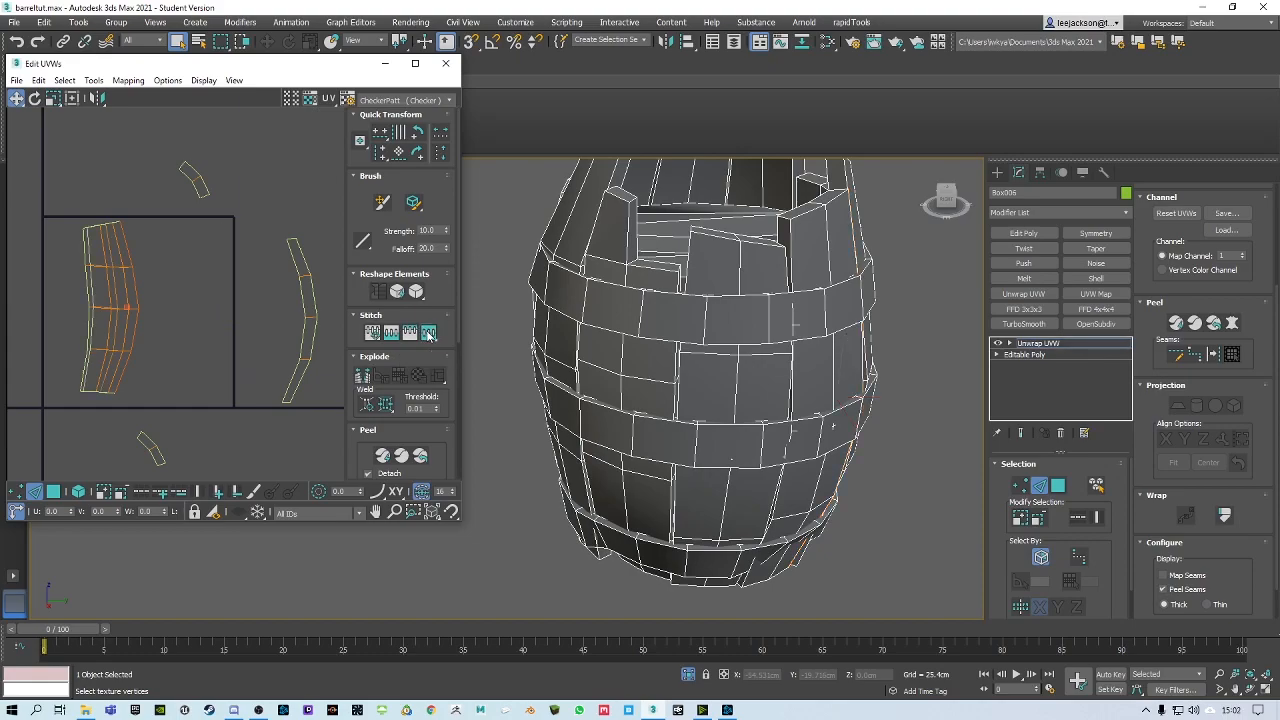
scroll(193, 317, "up", 3)
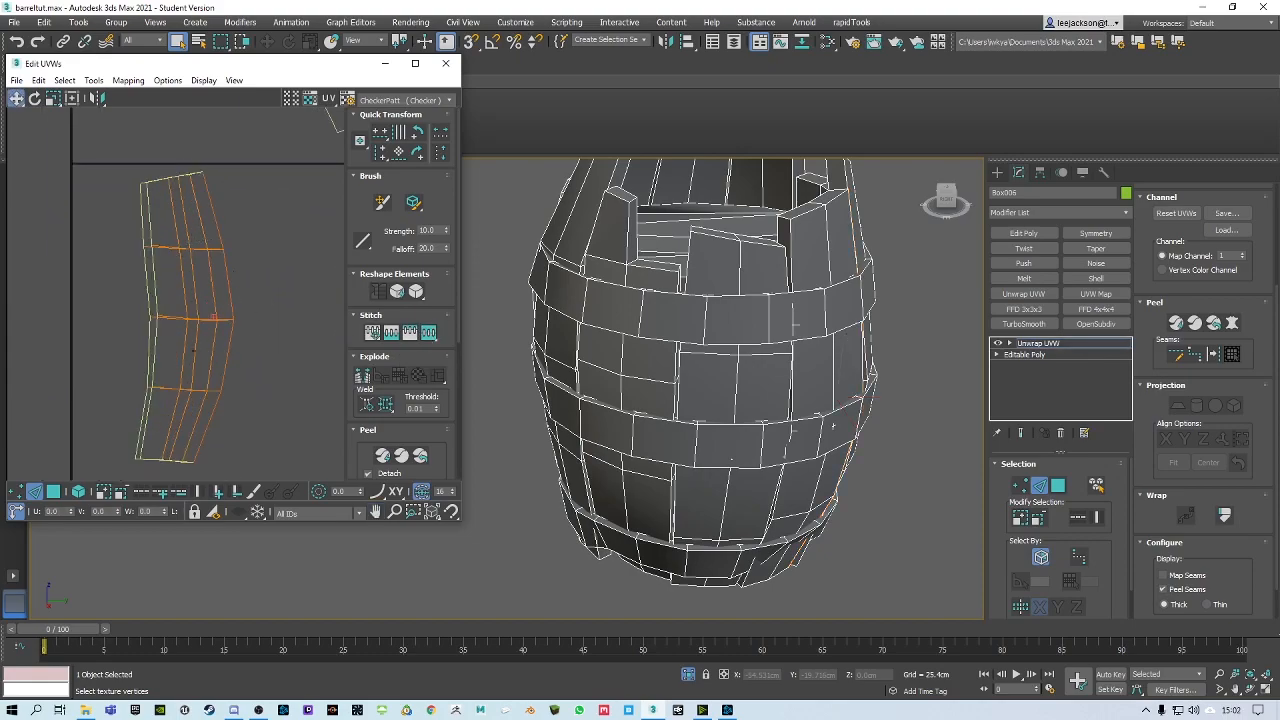
scroll(240, 272, "down", 4)
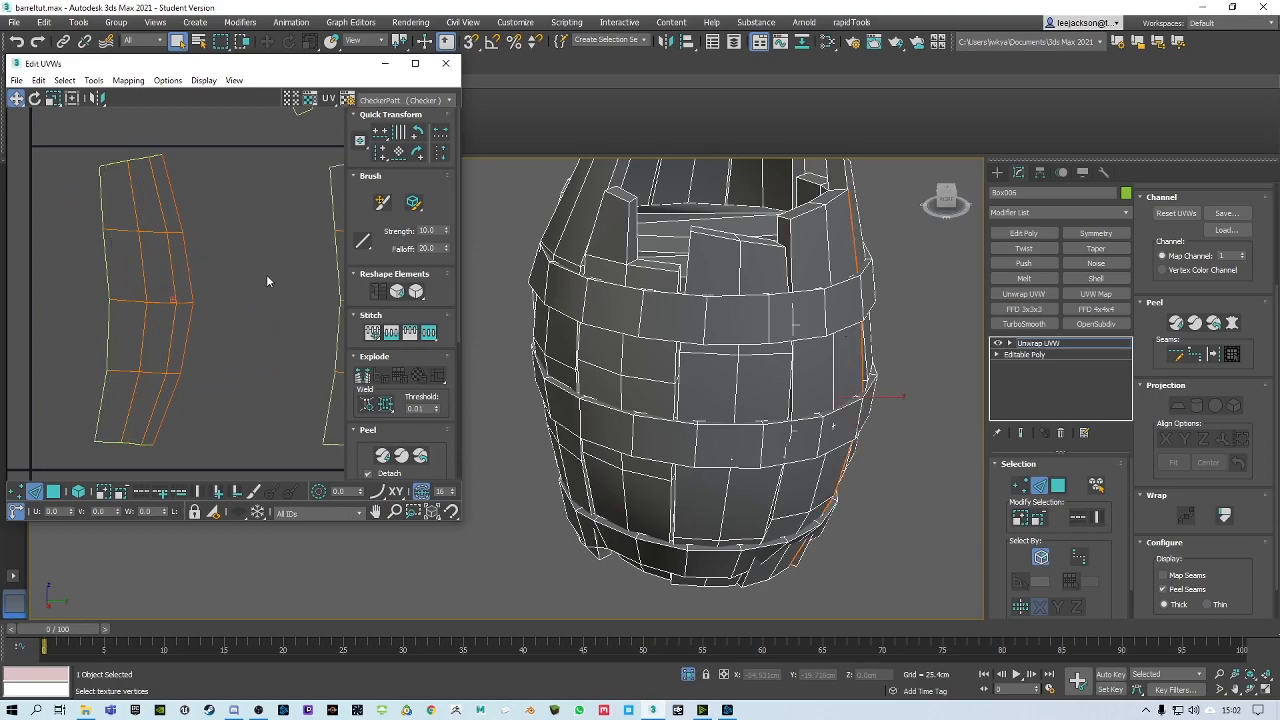
Select the left-hand long edges of the plank's first wide shell and stitch the narrow side shell onto them
left_click(170, 259)
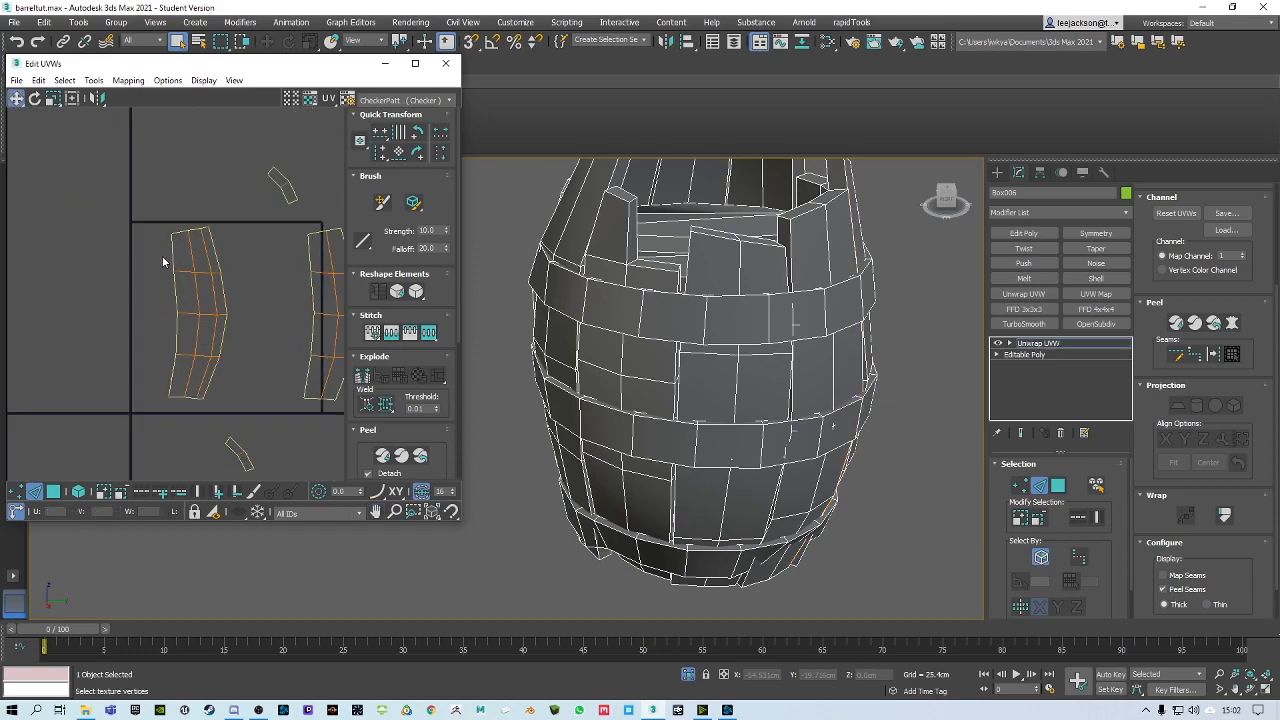
left_click(181, 345)
left_click(170, 379, "ctrl")
middle_click_drag(292, 333, 210, 334)
scroll(210, 334, "down", 2)
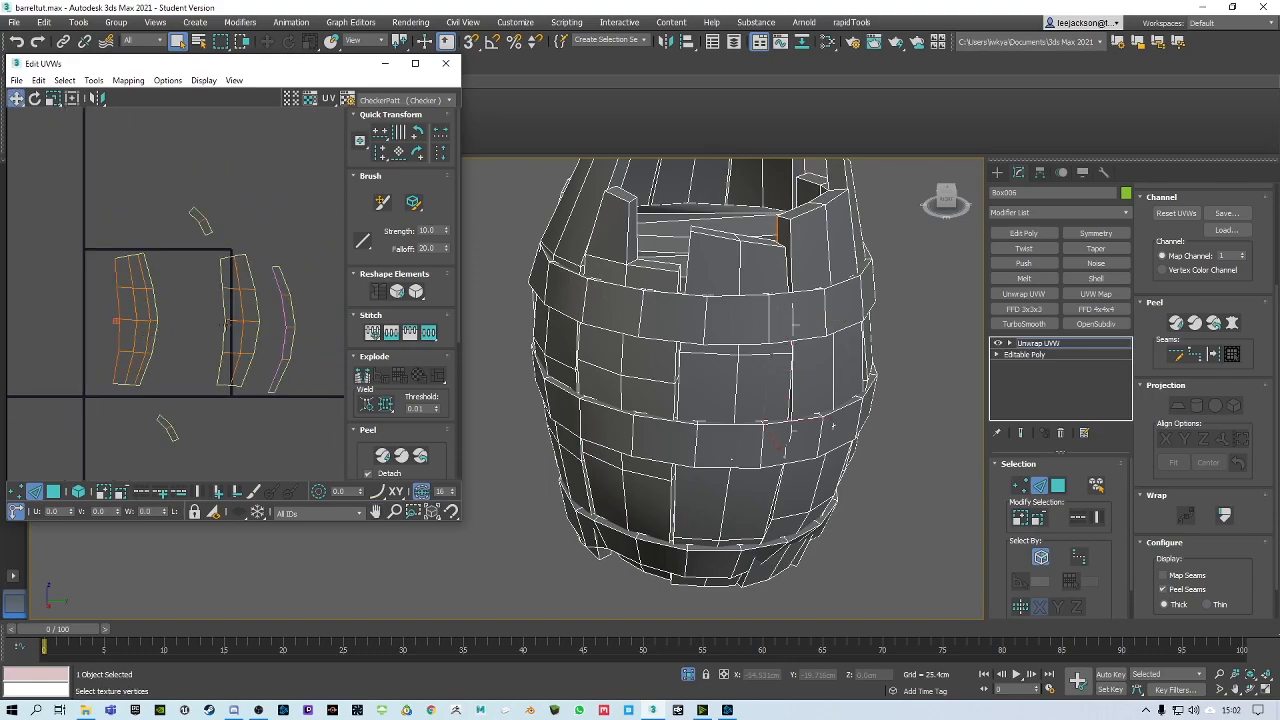
left_click(429, 333)
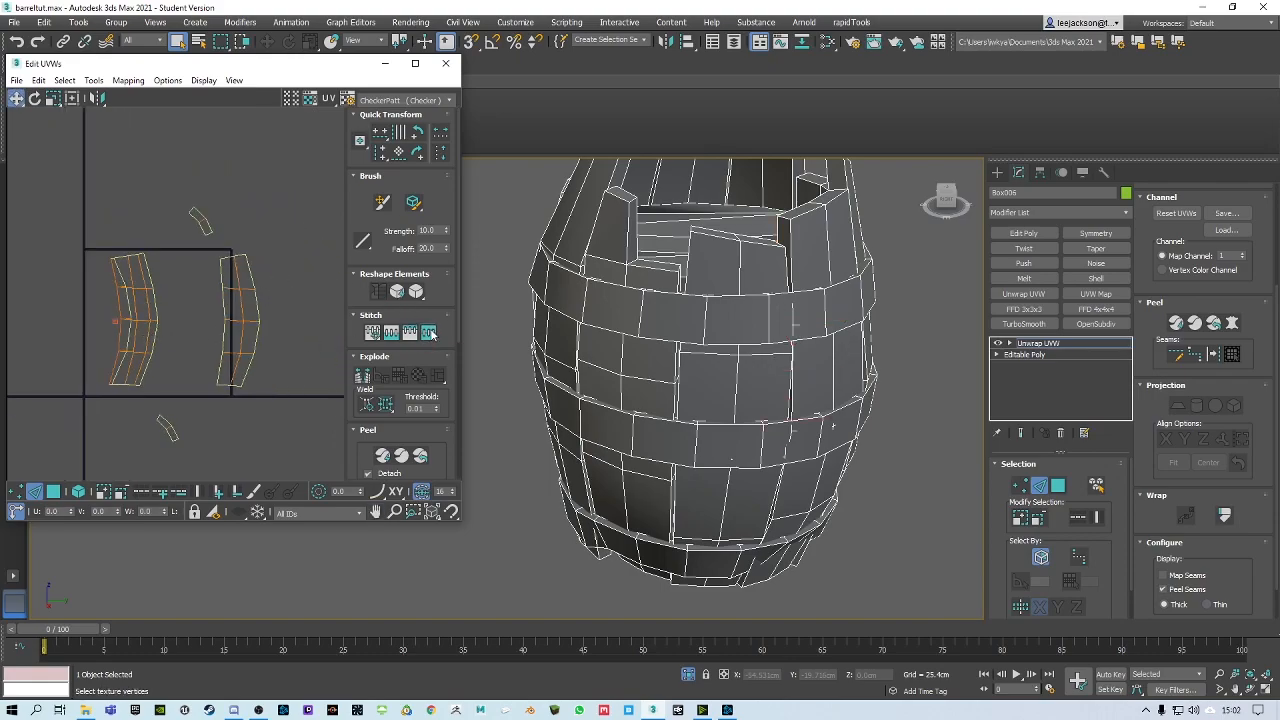
middle_click_drag(140, 306, 219, 291)
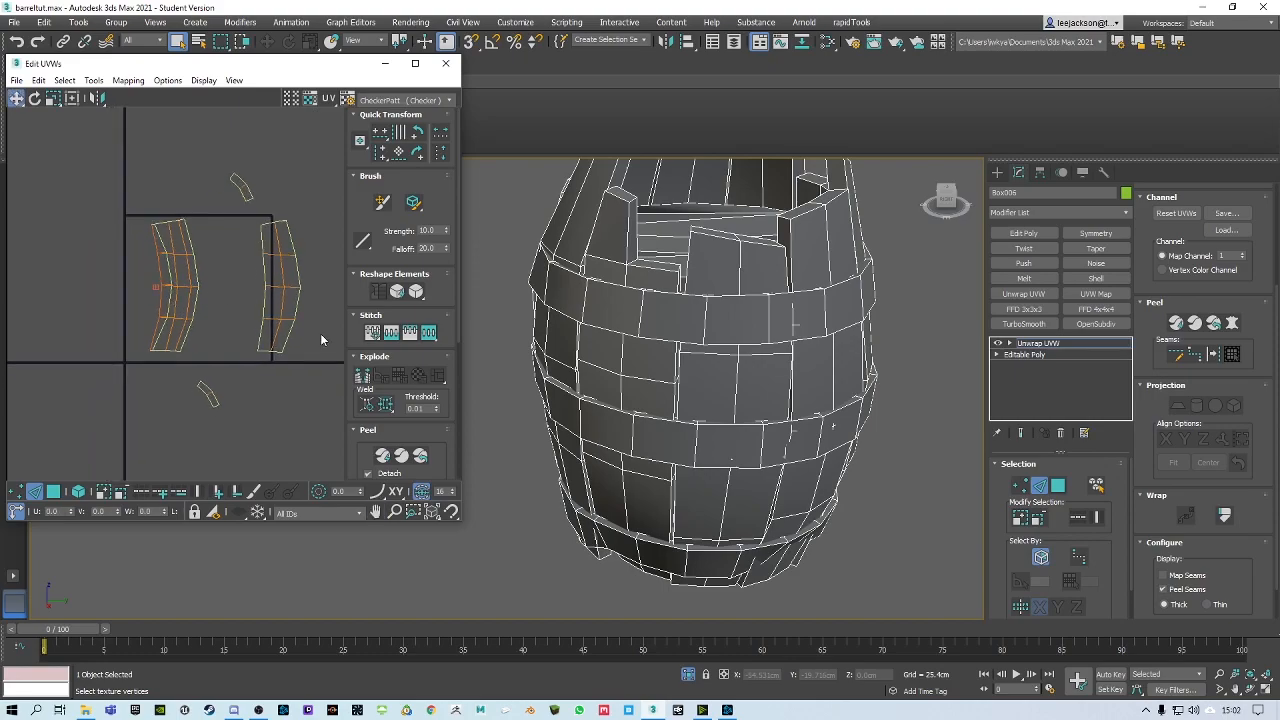
Select all faces of the joined long shell and flatten them with Quick Peel
left_click(58, 491)
left_click_drag(125, 211, 217, 361)
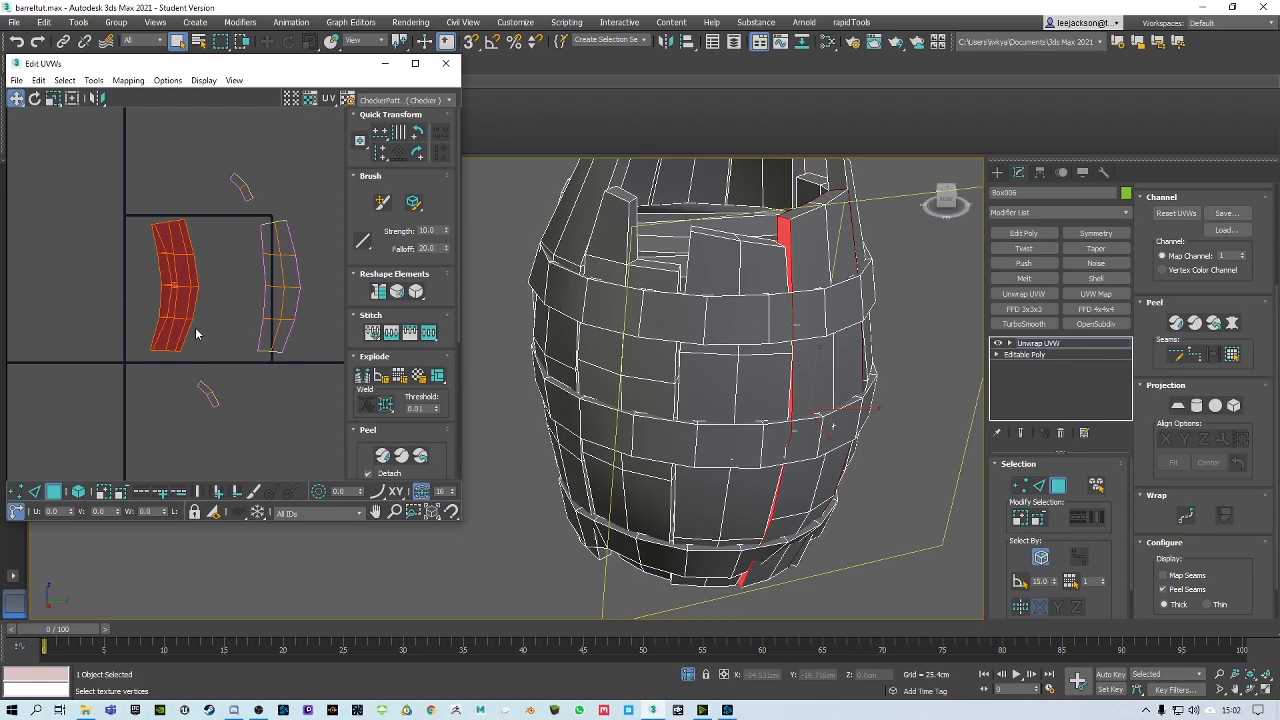
left_click(382, 456)
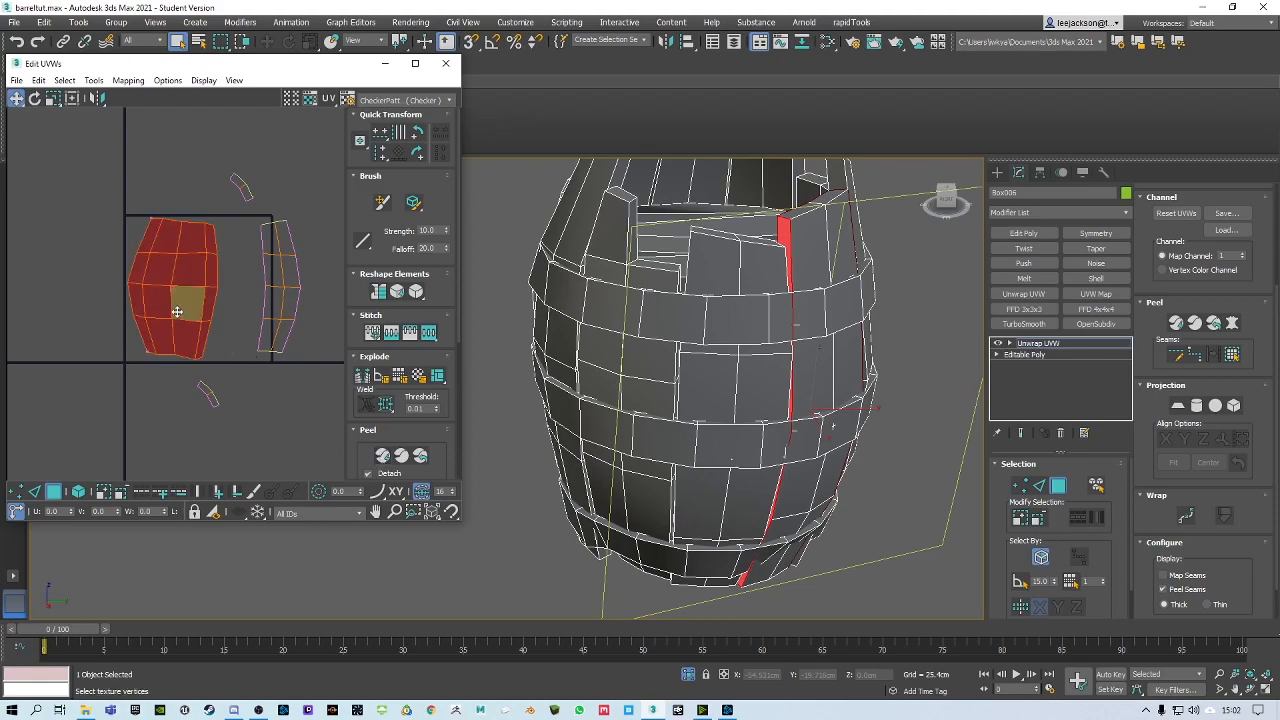
Select the right-hand long edges of the peeled shell and stitch the remaining long shell onto them
left_click(35, 491)
scroll(195, 255, "up", 2)
middle_click_drag(195, 255, 176, 270)
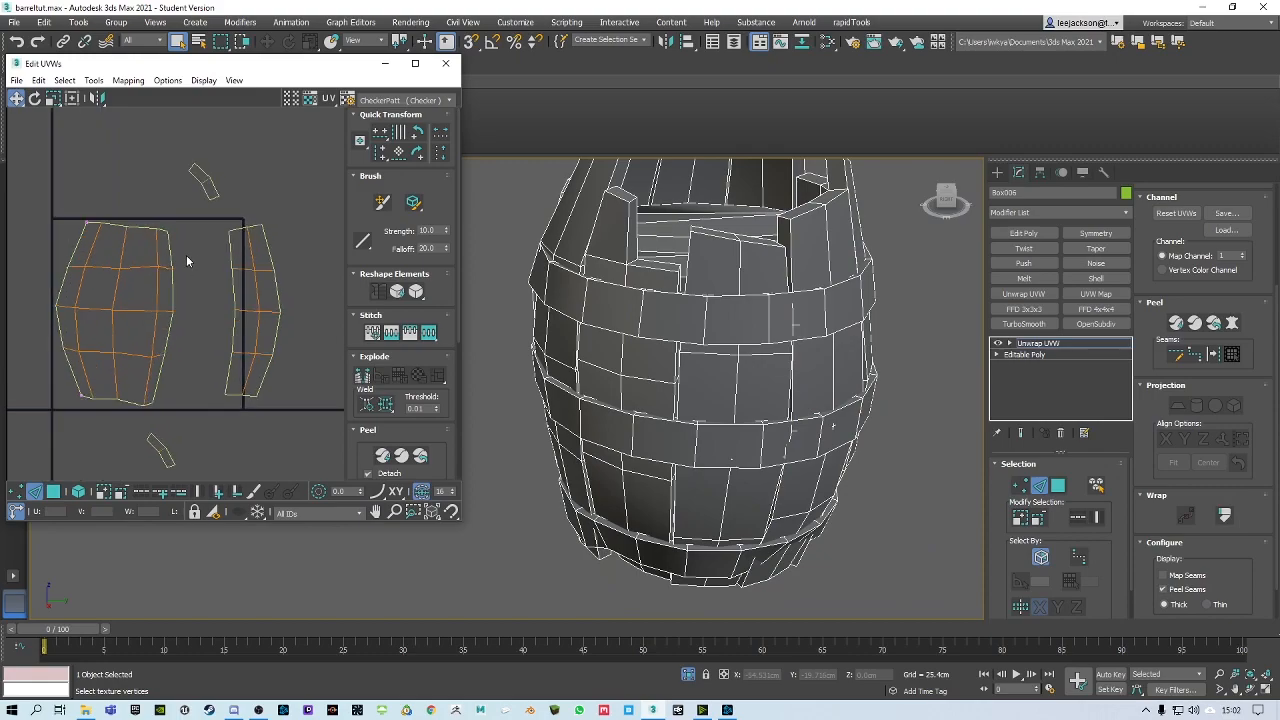
left_click(170, 252)
left_click(175, 292, "ctrl")
left_click(169, 338, "ctrl")
left_click(157, 378, "ctrl")
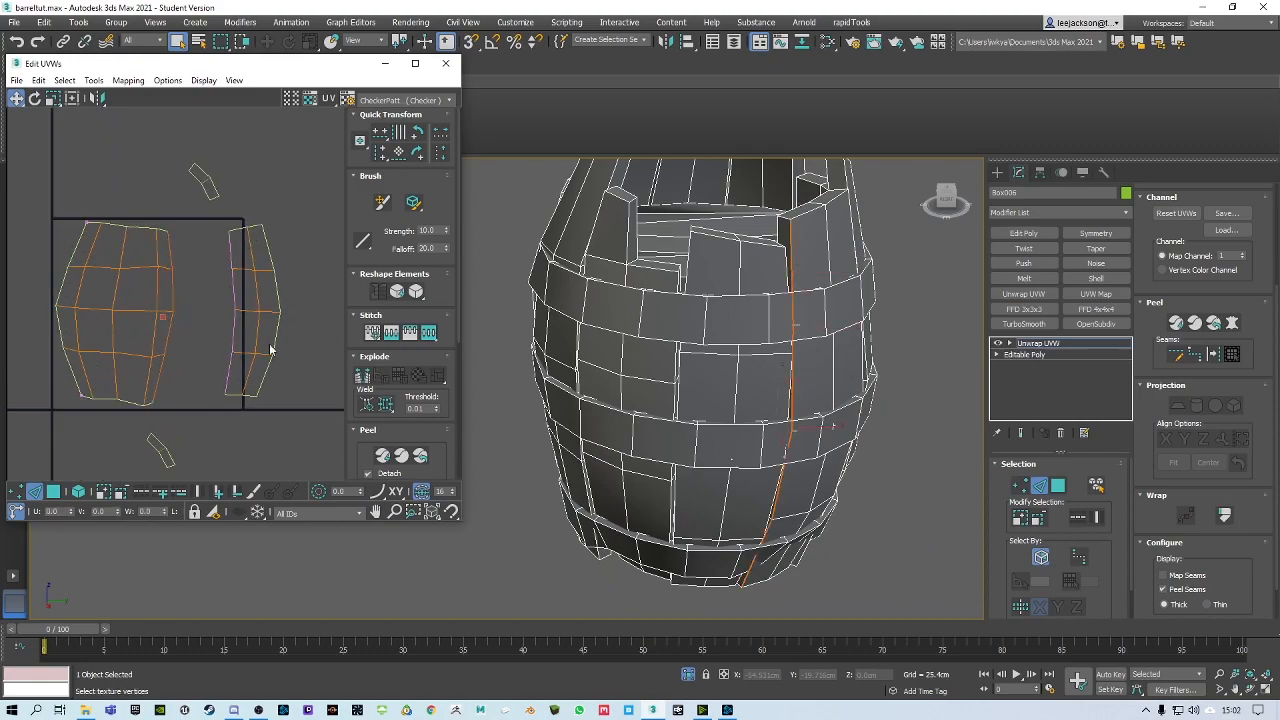
left_click(429, 332)
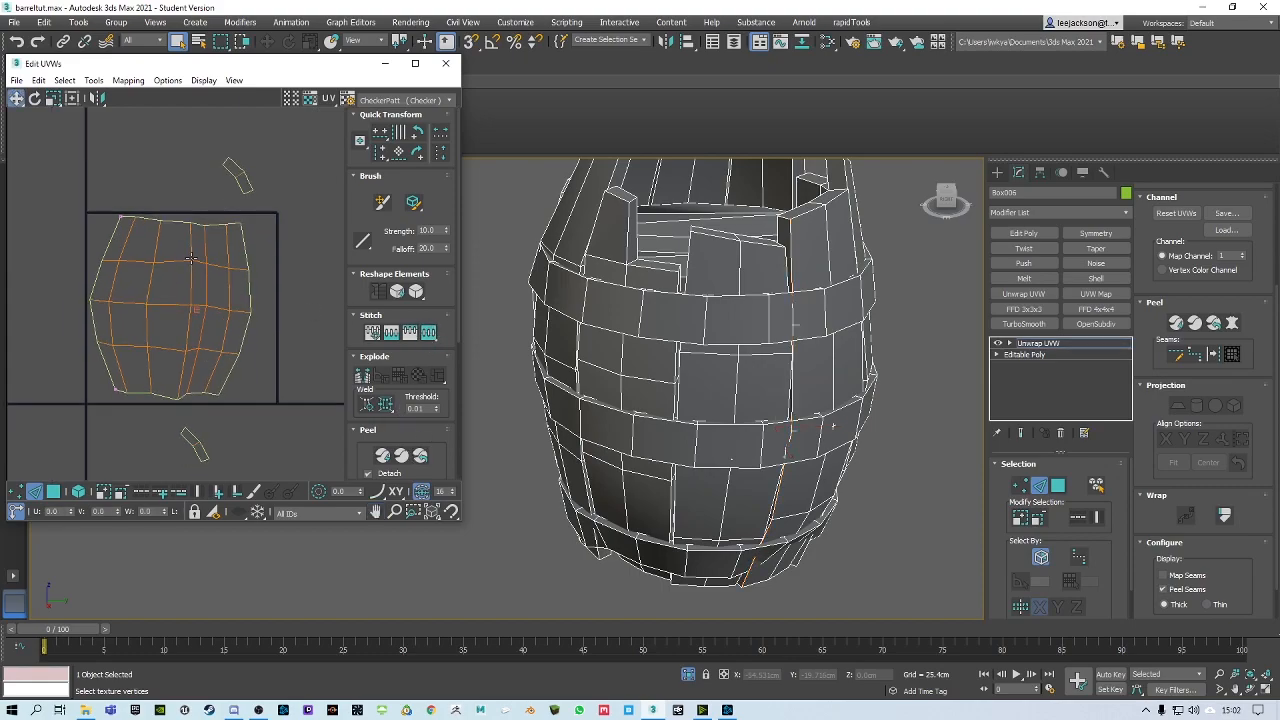
Stitch the plank's two small end shells onto the top and bottom edges of the joined shell
left_click(232, 224)
left_click(429, 332)
left_click(201, 392)
left_click(418, 334)
scroll(204, 348, "up", 2)
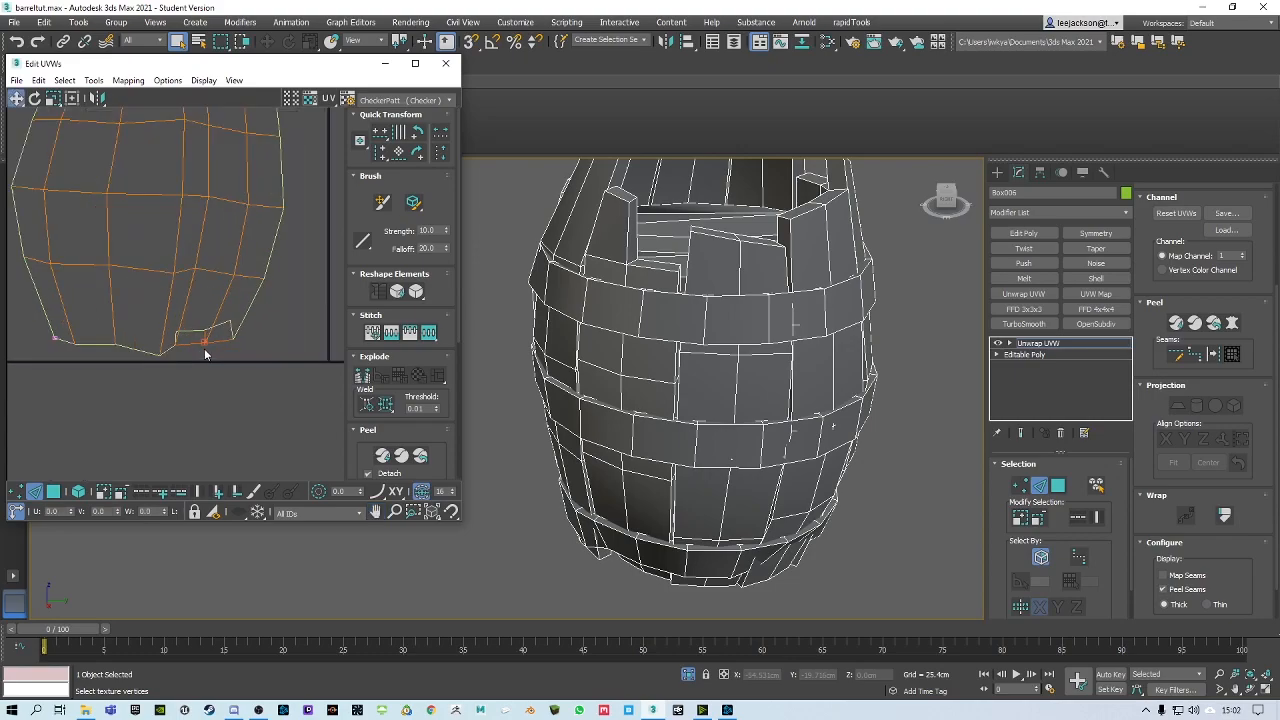
Select every face of the stitched plank and apply Quick Peel to the whole shell
left_click(52, 492)
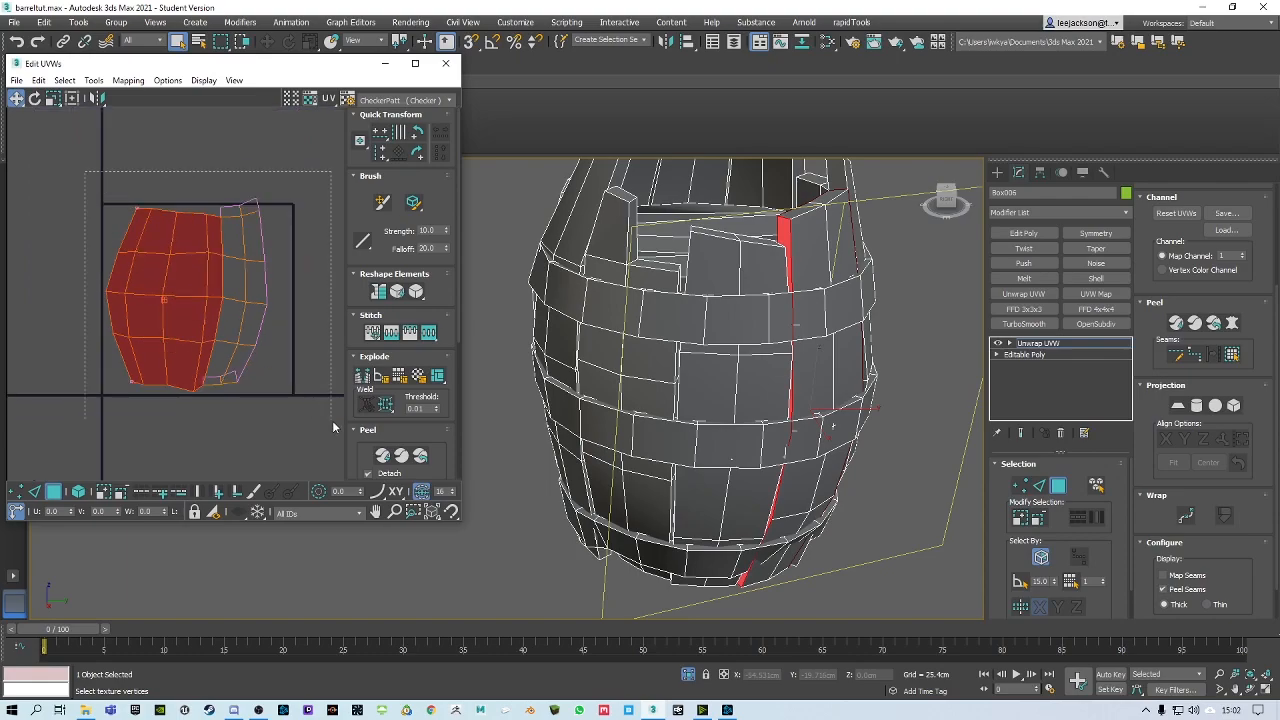
left_click_drag(332, 420, 86, 172)
middle_click_drag(225, 412, 199, 397)
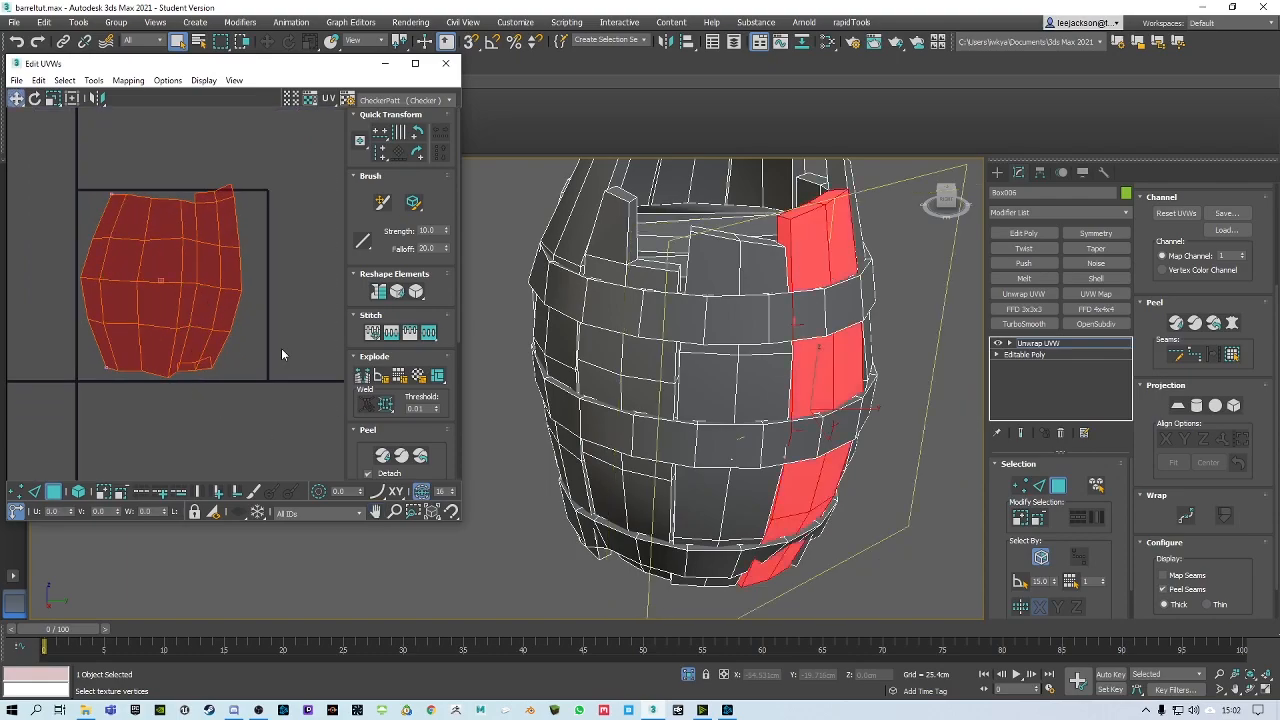
left_click(383, 458)
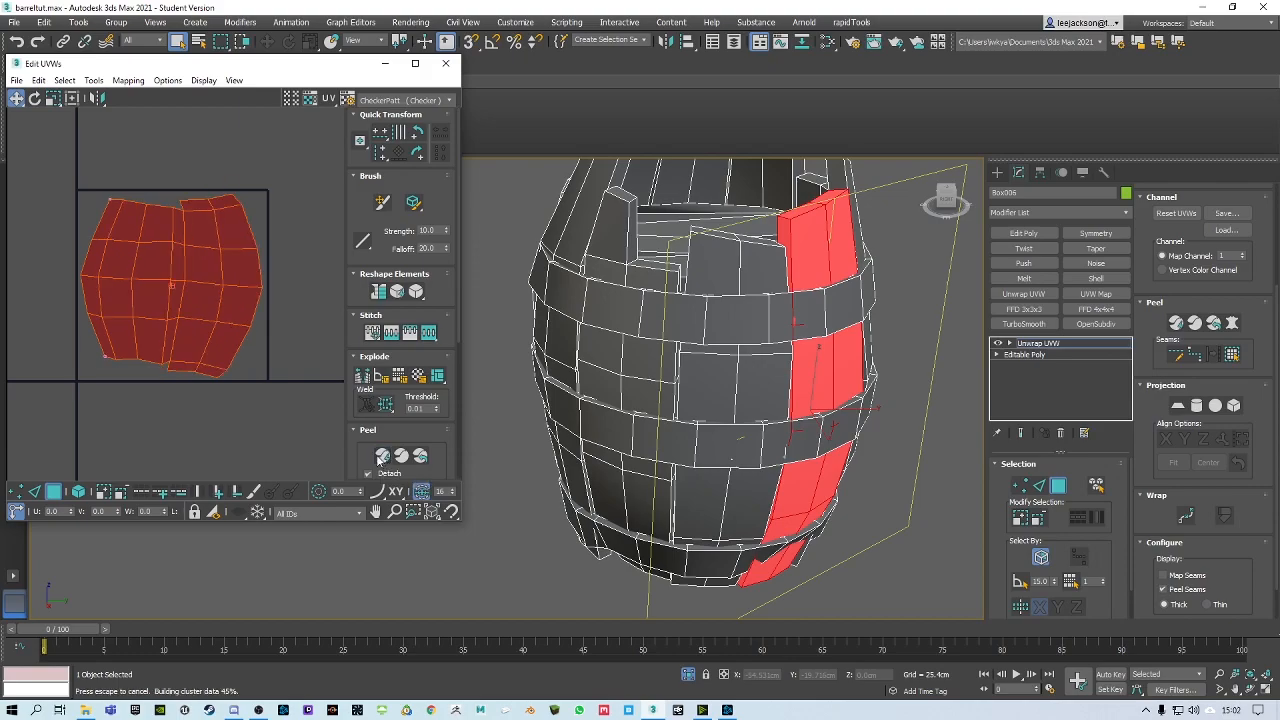
Move the peeled plank shell out of the texture tile to the empty area below the barrel's circular UV layout
scroll(172, 345, "down", 3)
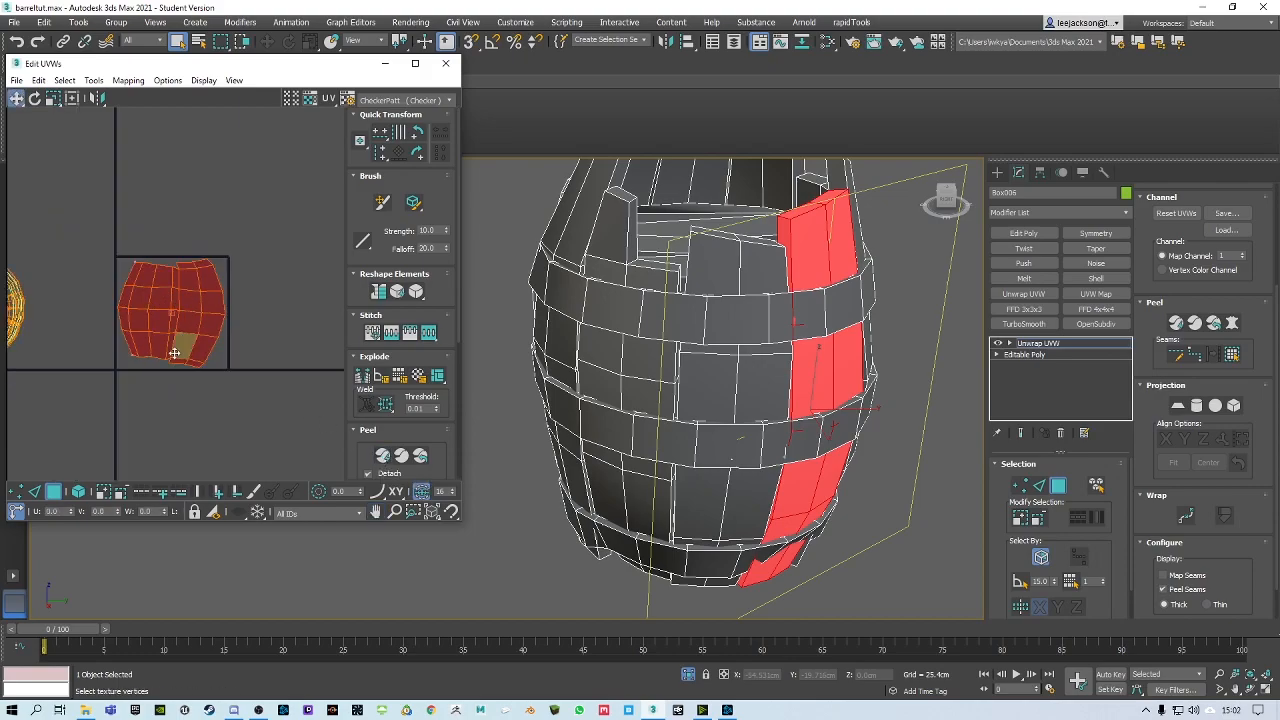
left_click(53, 491)
middle_click_drag(156, 305, 175, 327)
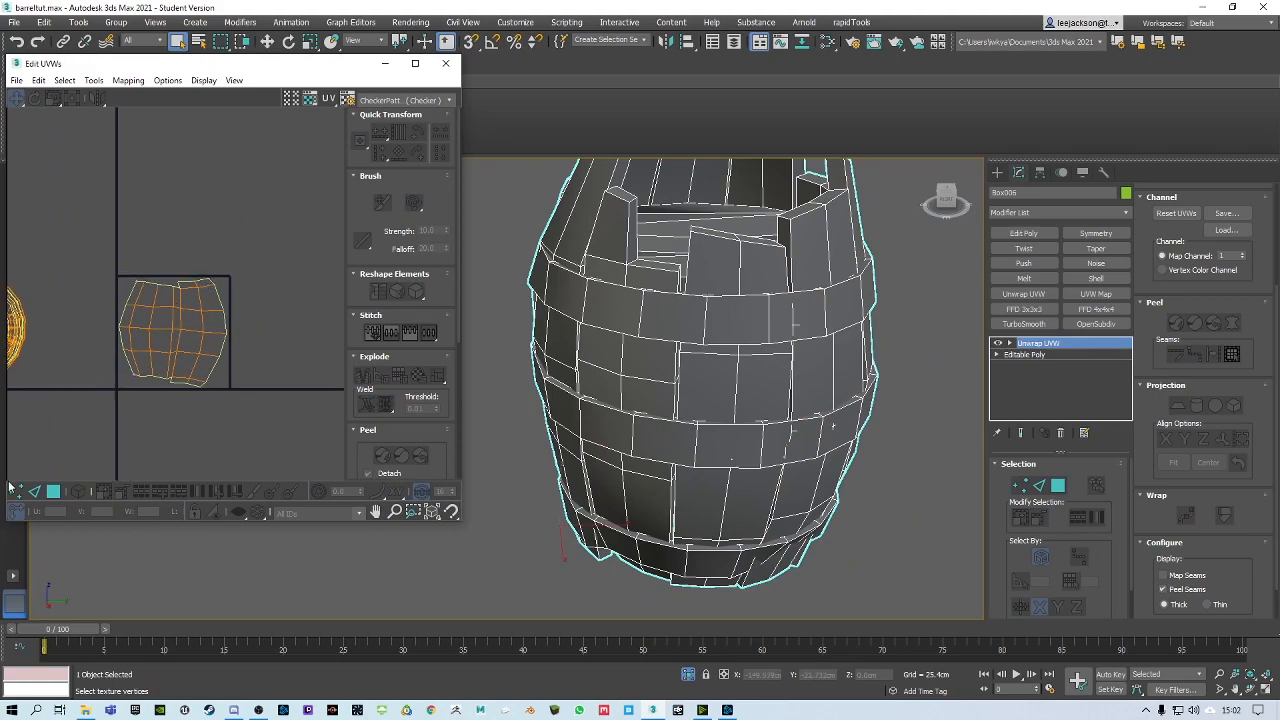
left_click(53, 491)
middle_click_drag(192, 320, 275, 311)
scroll(276, 312, "down", 3)
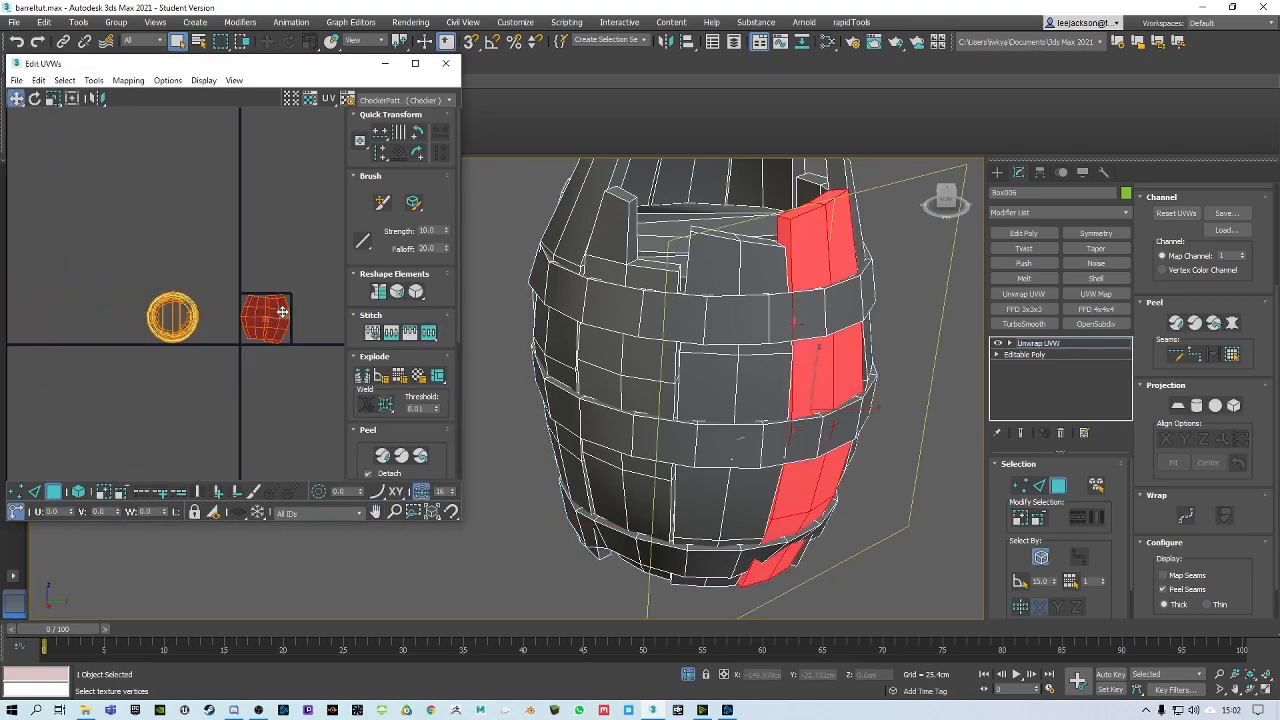
left_click_drag(283, 312, 187, 414)
Apply Relax three times to the selected plank shell
scroll(169, 367, "up", 3)
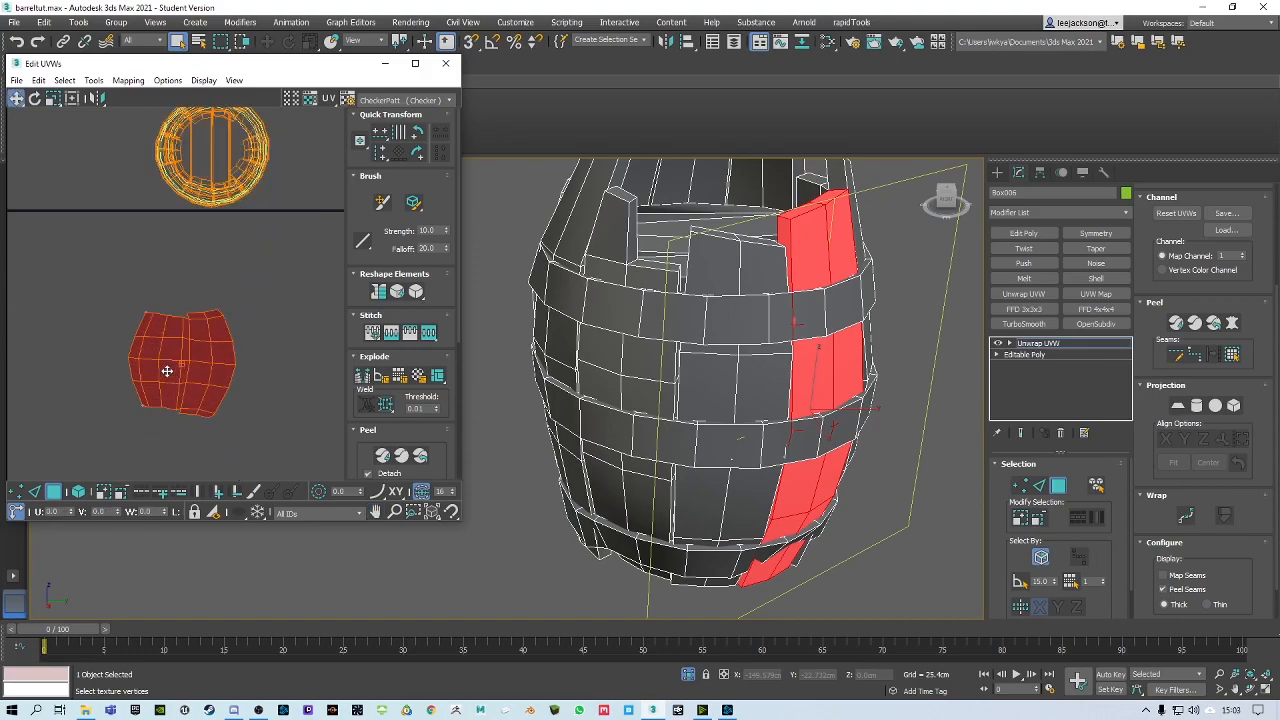
scroll(165, 360, "up", 2)
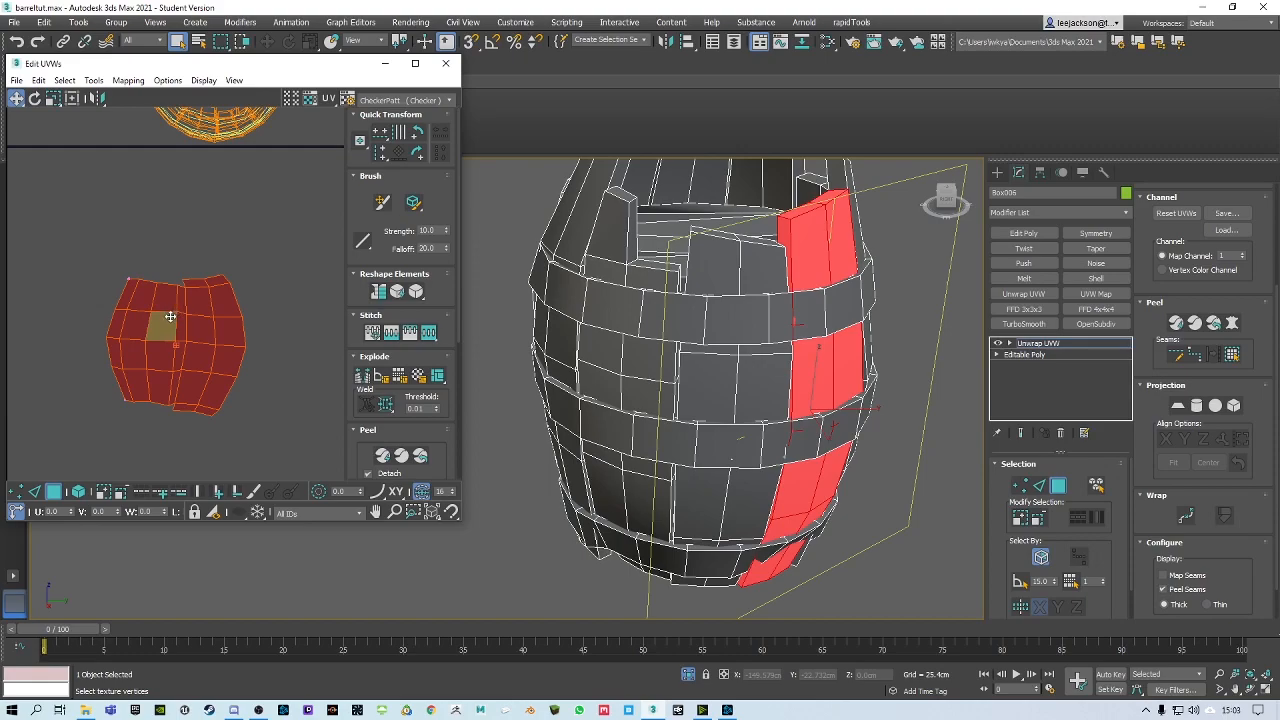
middle_click_drag(171, 314, 193, 314)
right_click(194, 297)
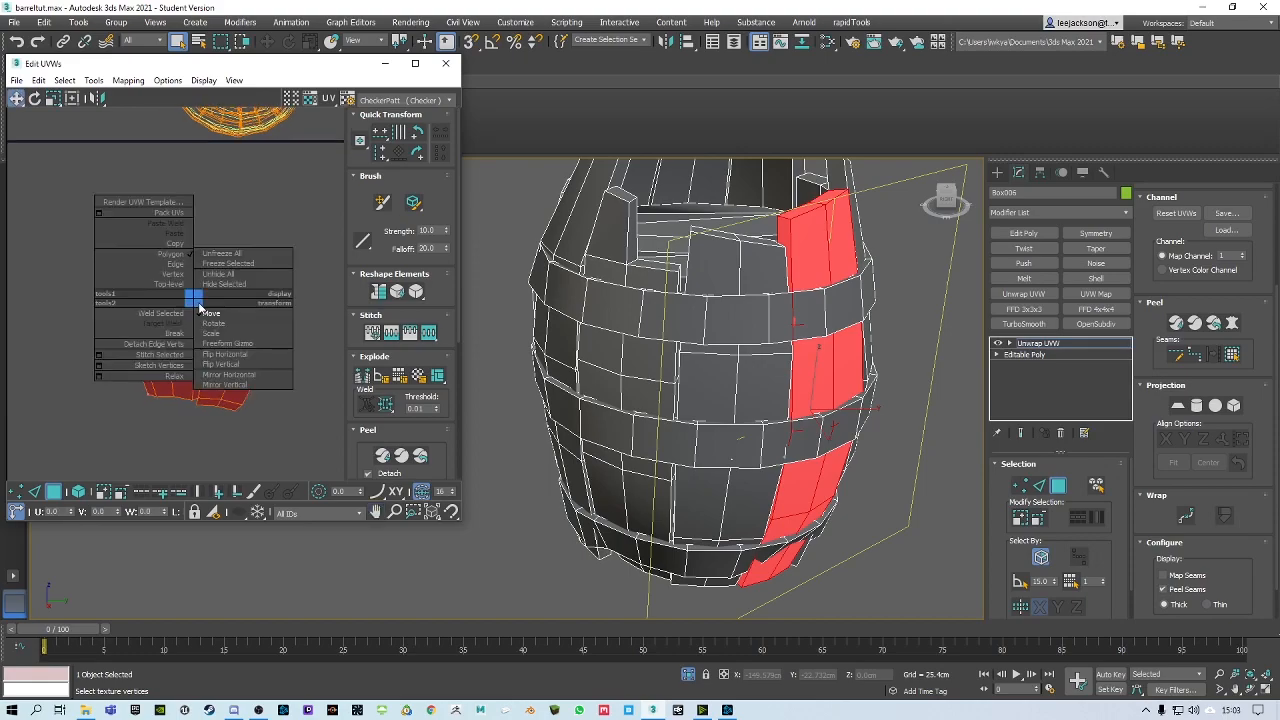
left_click(175, 379)
right_click(176, 321)
left_click(164, 400)
right_click(171, 322)
left_click(160, 400)
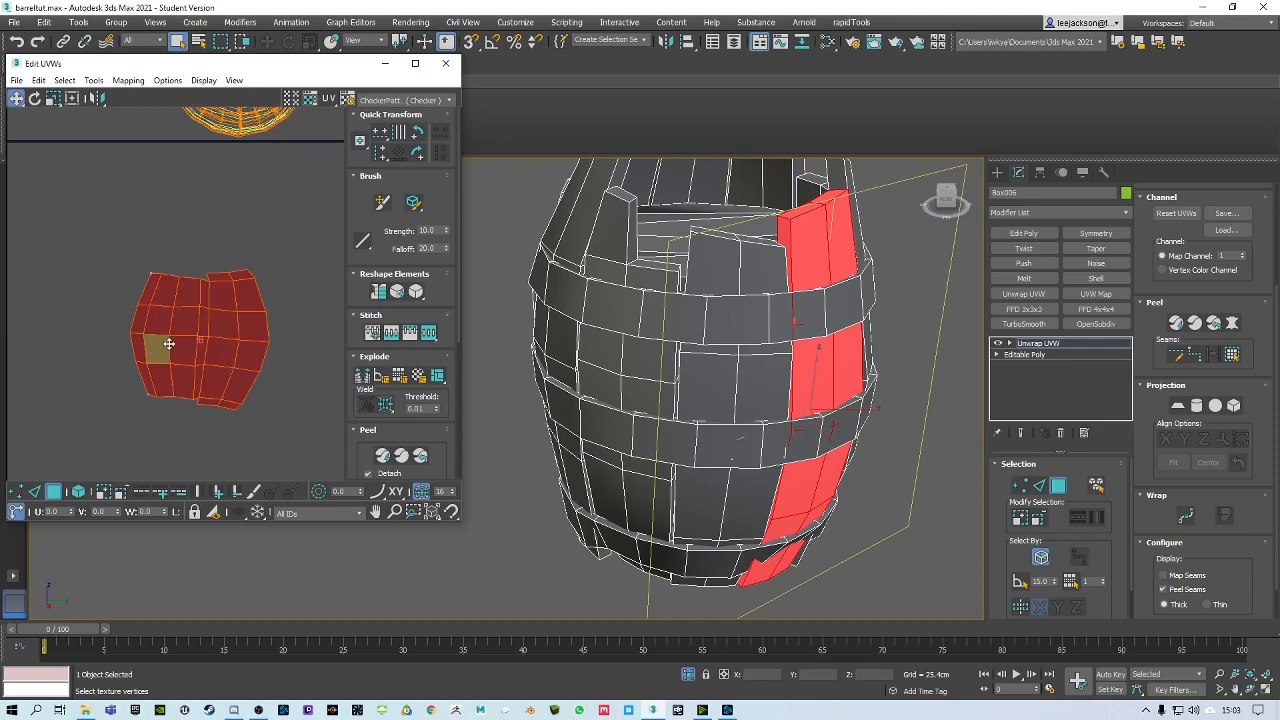
scroll(160, 345, "up", 2)
middle_click_drag(180, 325, 177, 317)
middle_click_drag(197, 362, 191, 337)
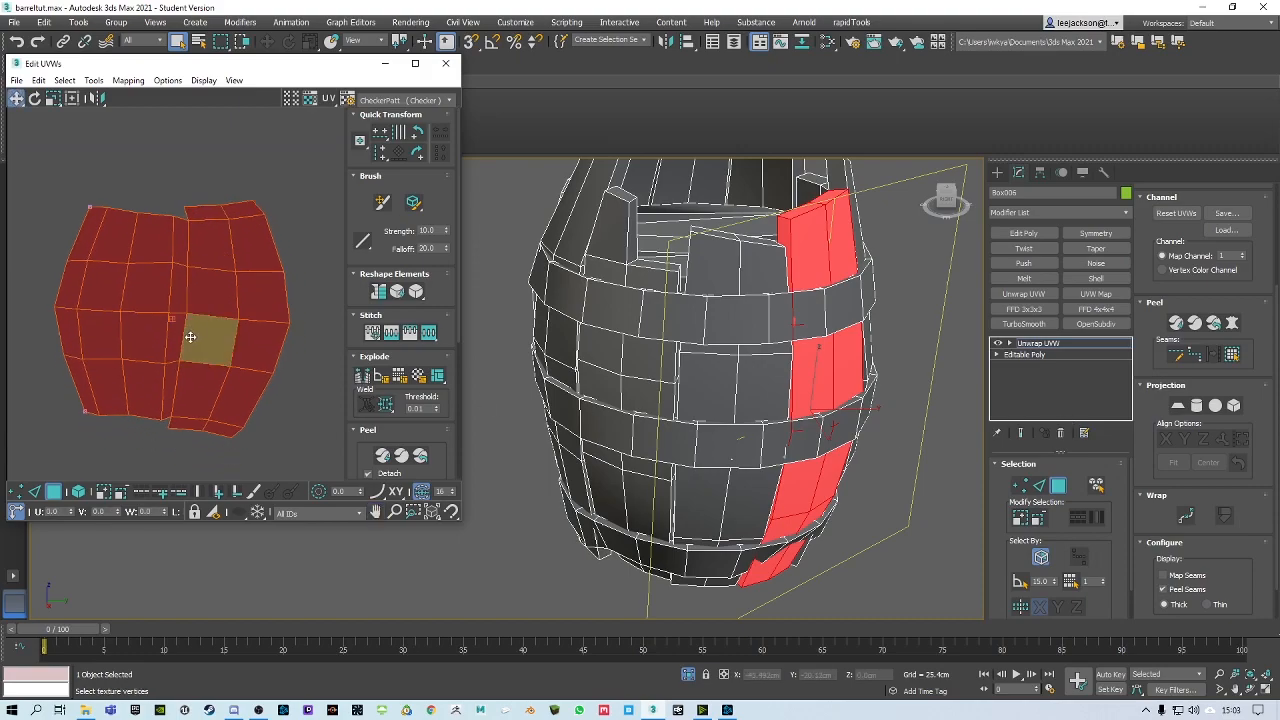
scroll(191, 337, "down", 4)
scroll(160, 318, "up", 1)
scroll(110, 360, "up", 2)
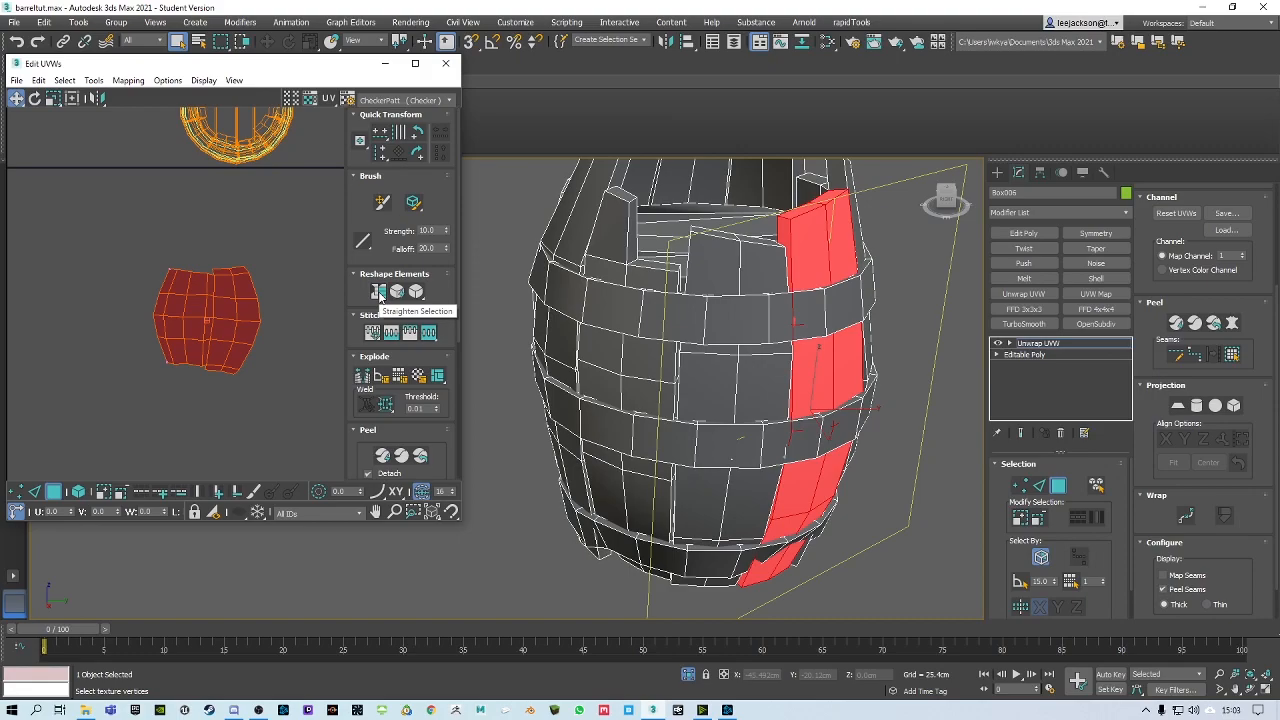
Straighten the selected plank shell into a regular grid and relax it back into a curved outline
left_click(379, 292)
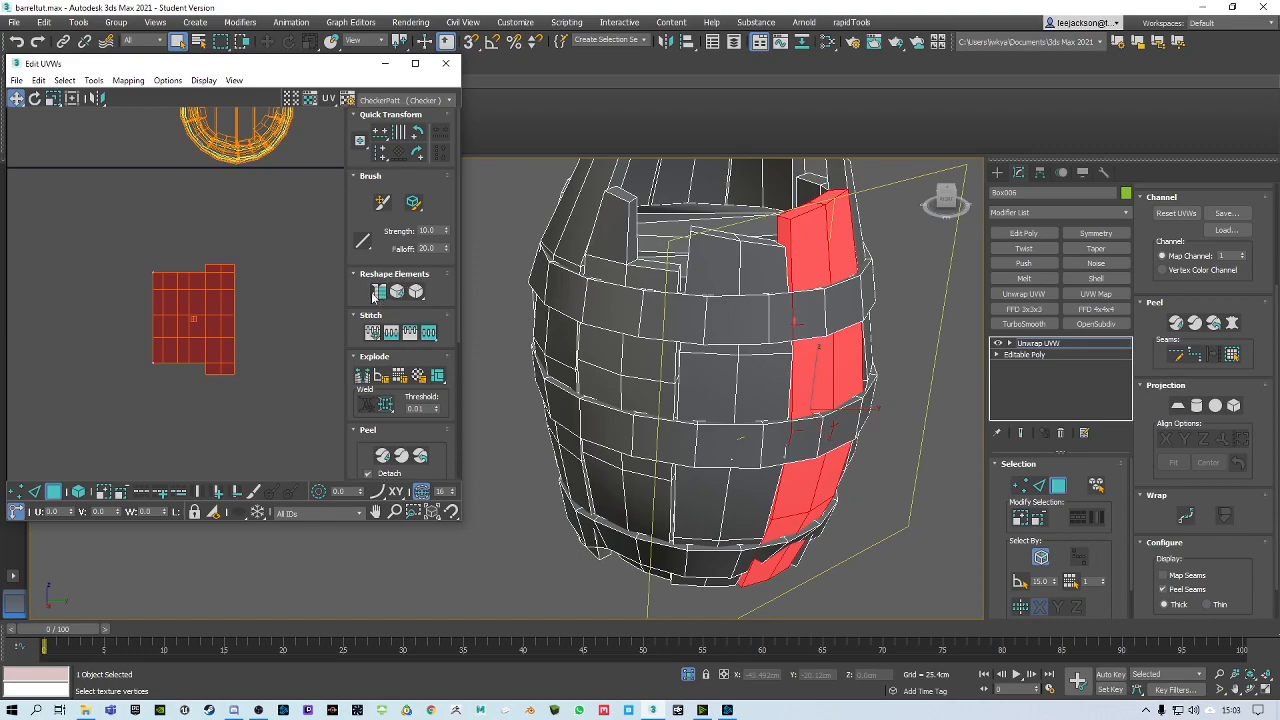
right_click(190, 292)
left_click(192, 380)
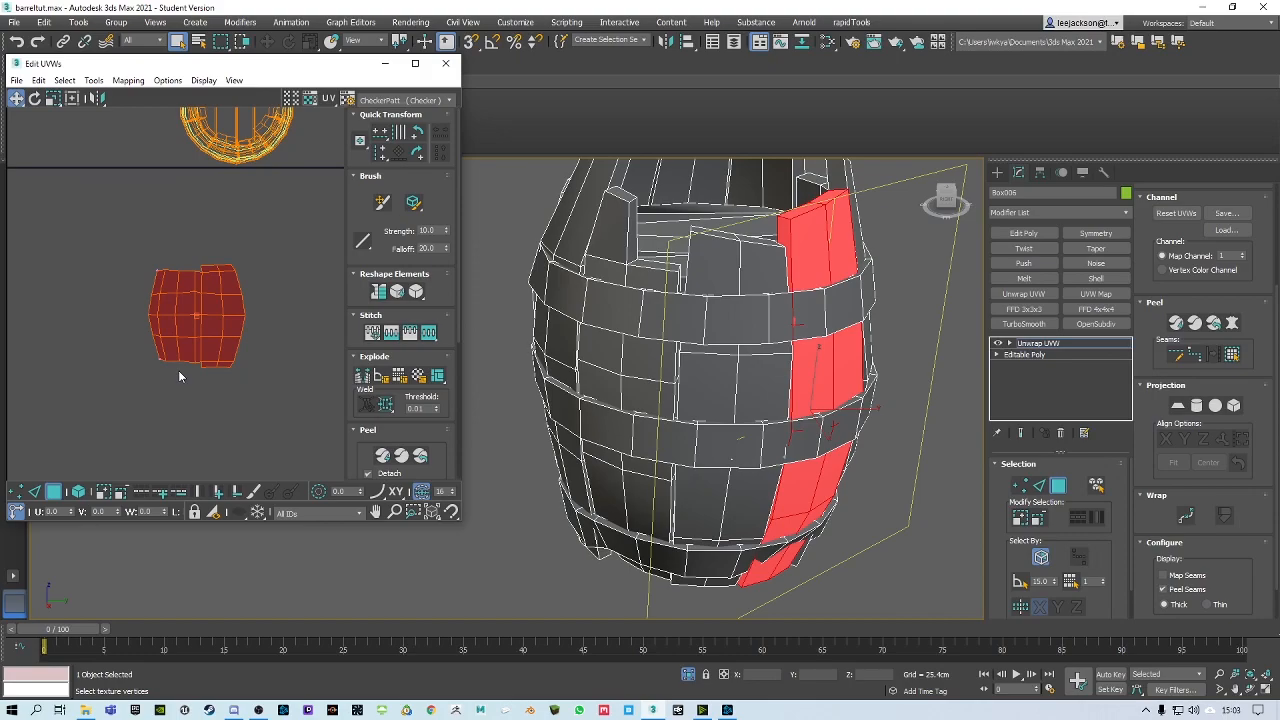
scroll(194, 300, "up", 3)
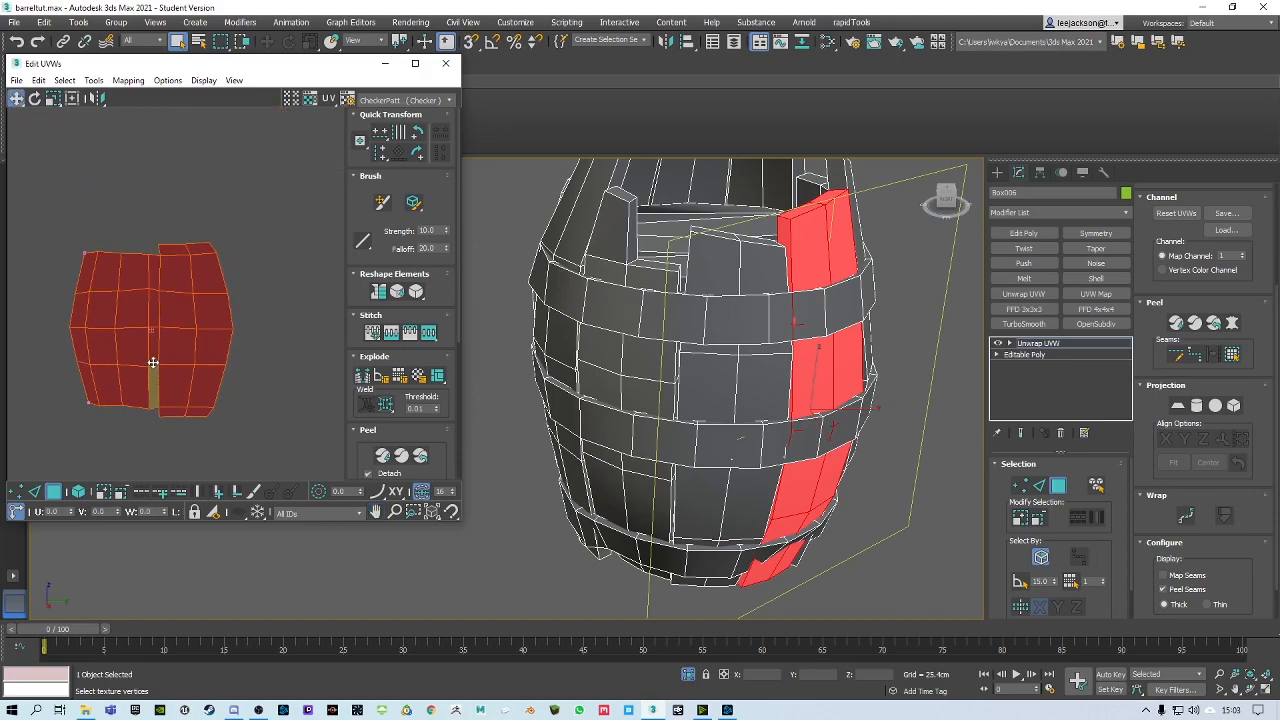
left_click(374, 296)
middle_click_drag(247, 291, 180, 323)
scroll(216, 290, "down", 3)
right_click(205, 289)
scroll(158, 315, "down", 2)
Select the whole finished plank shell and move it just below the barrel's circular UV layout
left_click(52, 490)
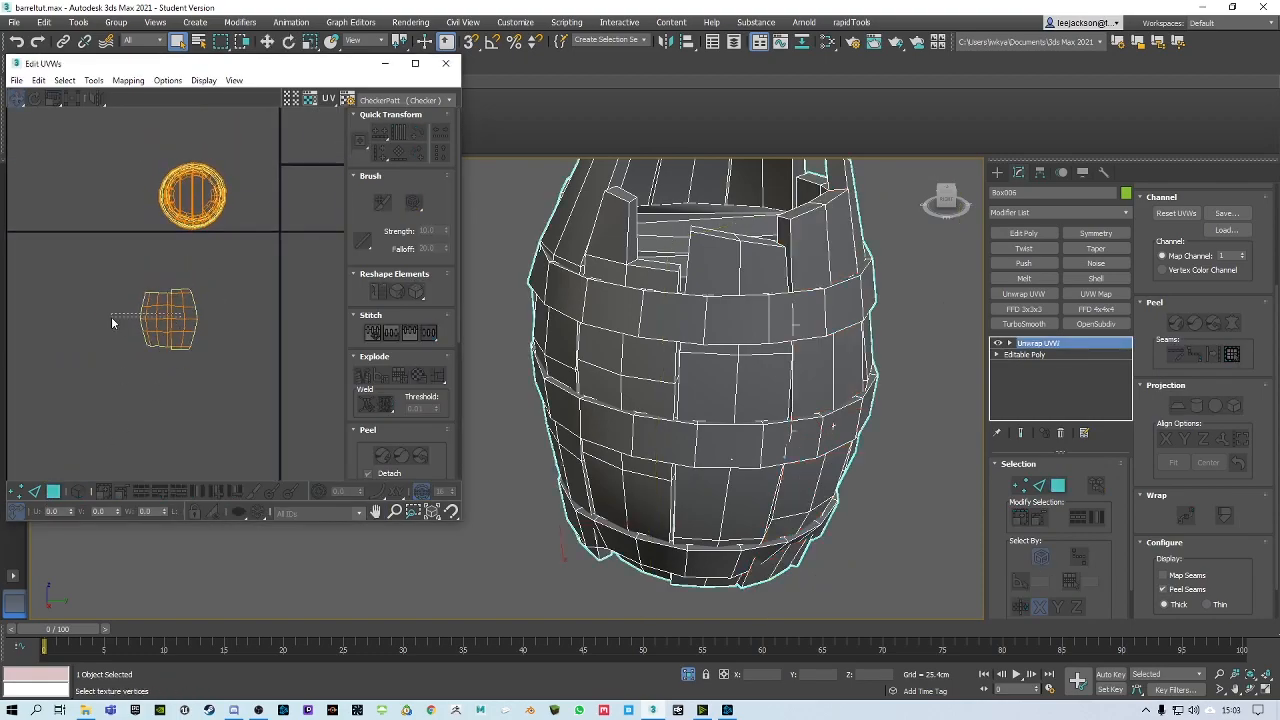
left_click(52, 490)
left_click_drag(190, 318, 173, 296)
middle_click_drag(296, 281, 179, 357)
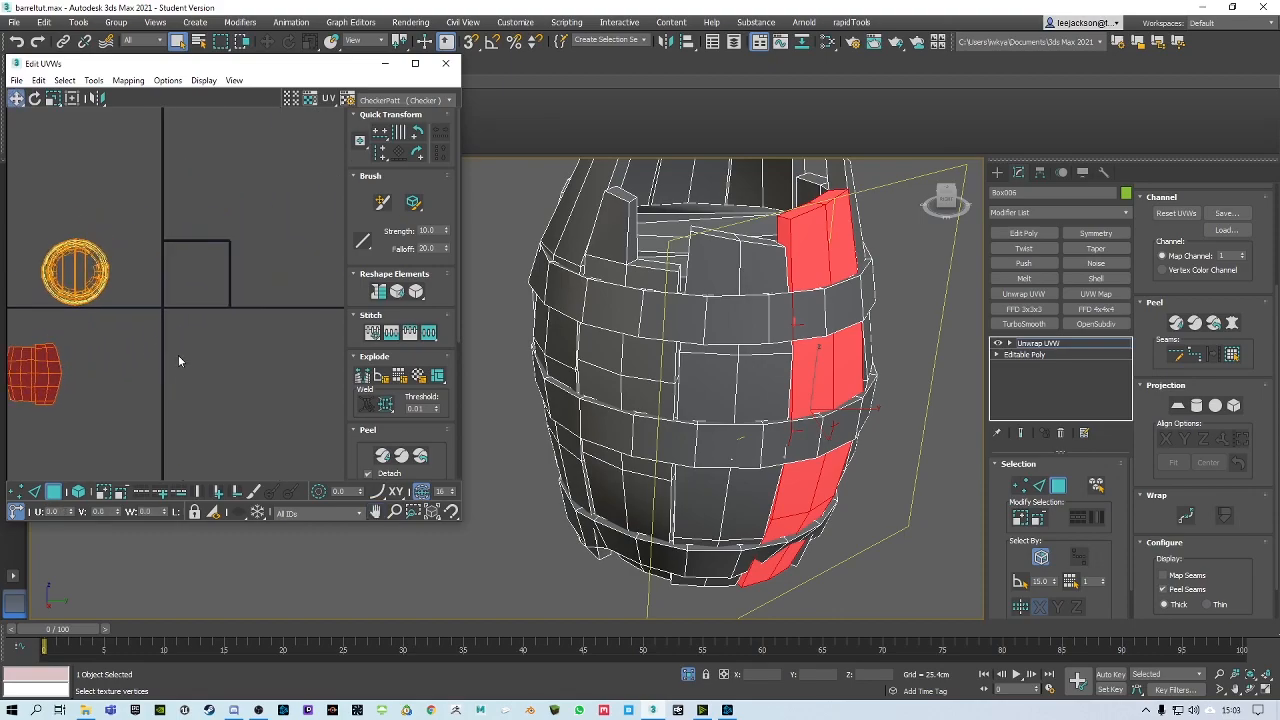
middle_click_drag(38, 376, 87, 358)
left_click_drag(92, 349, 115, 338)
Select the neighbouring broken plank's faces and apply Flatten Mapping with a 45.0 polygon angle threshold and 0.001 spacing
middle_click_drag(742, 343, 686, 314)
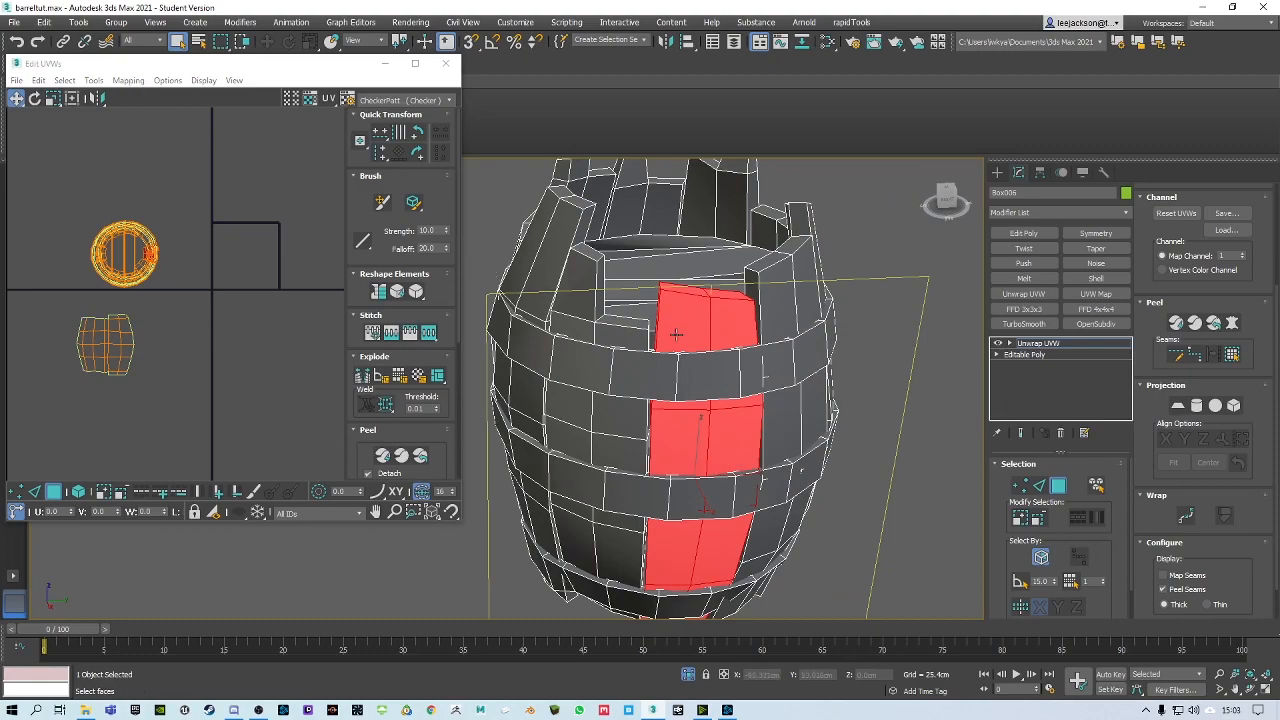
left_click(136, 81)
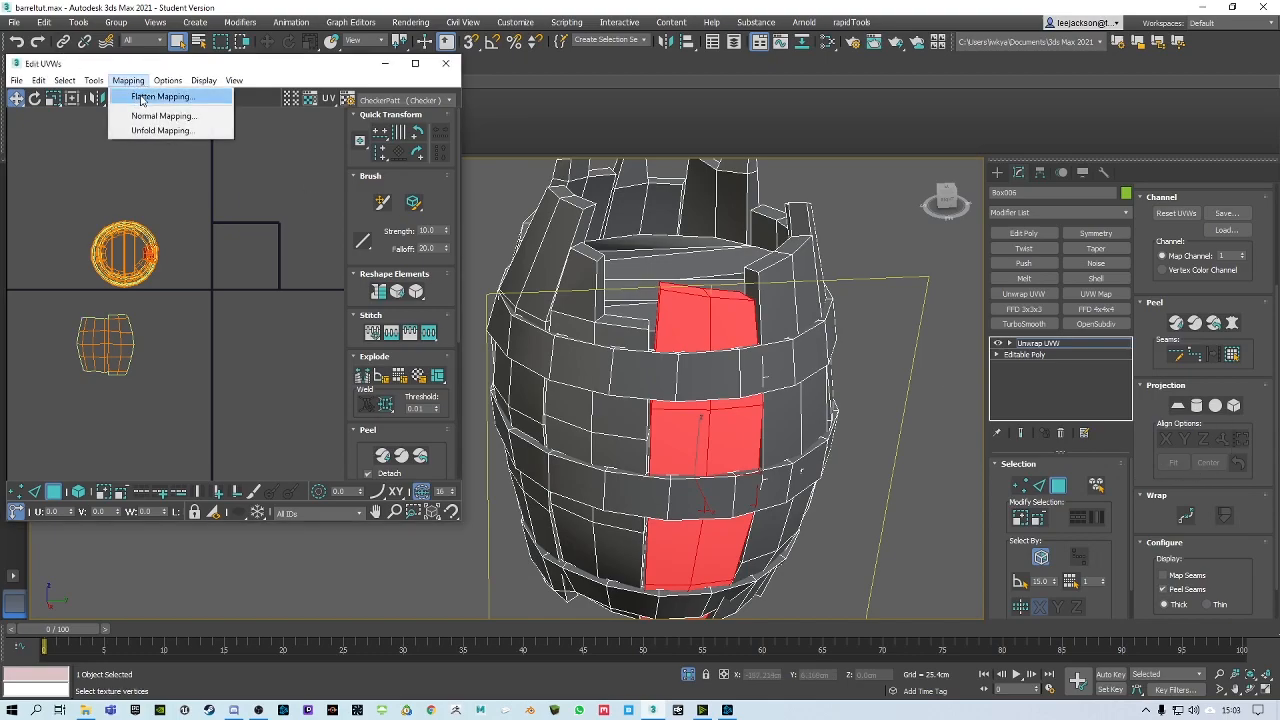
left_click(145, 96)
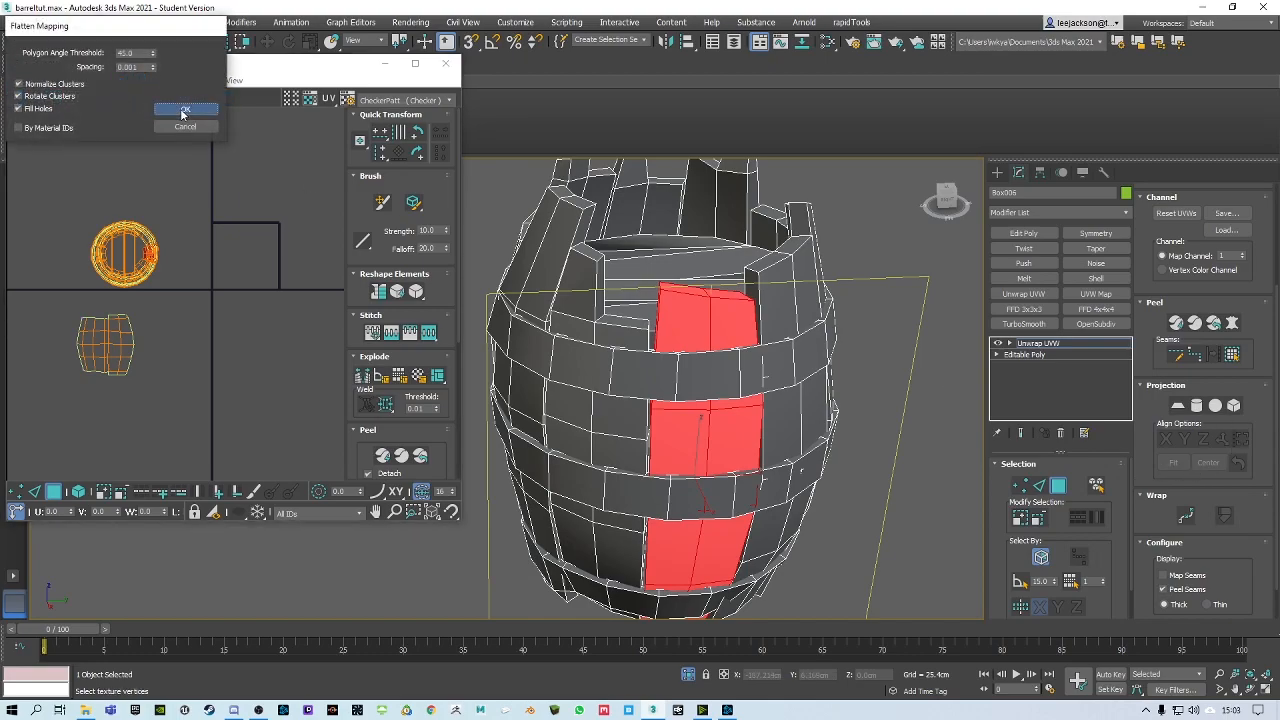
left_click(181, 111)
scroll(205, 215, "up", 3)
key("2")
middle_click_drag(159, 261, 173, 309)
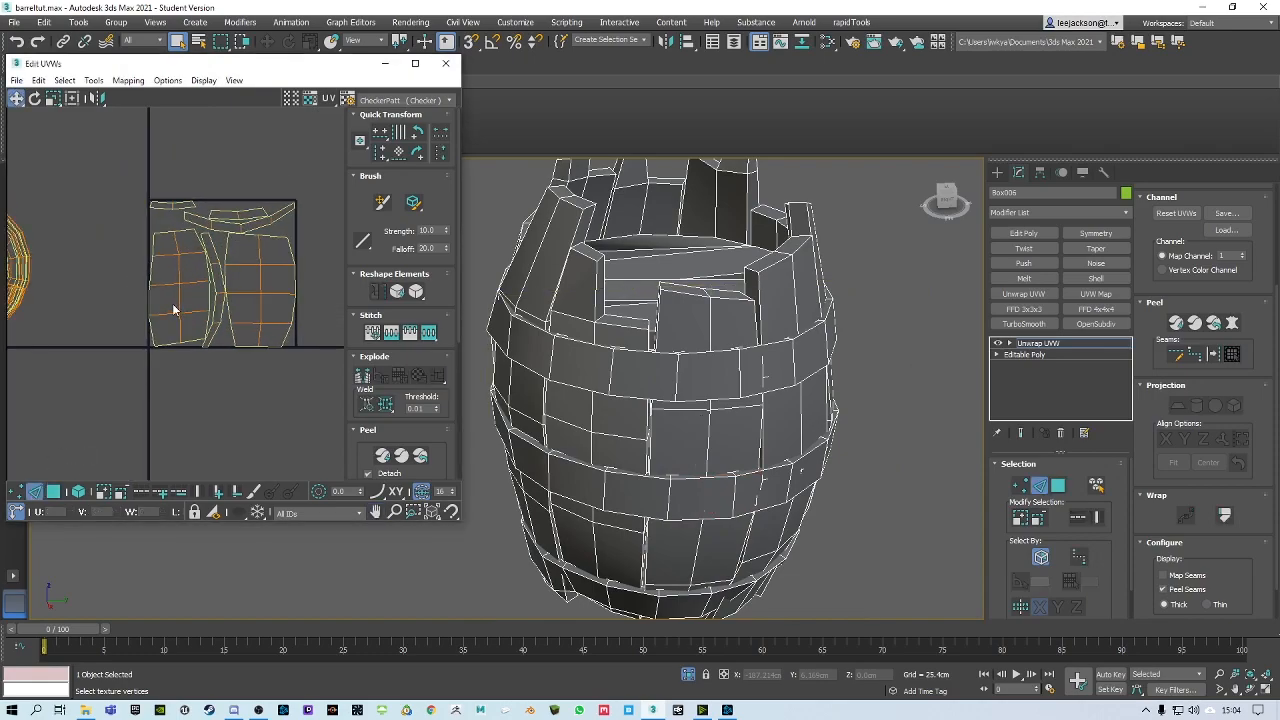
Spread the plank's flattened shells apart with whole-element selection, moving the two wide shells and the strips away from each other
left_click(55, 492)
left_click(194, 419)
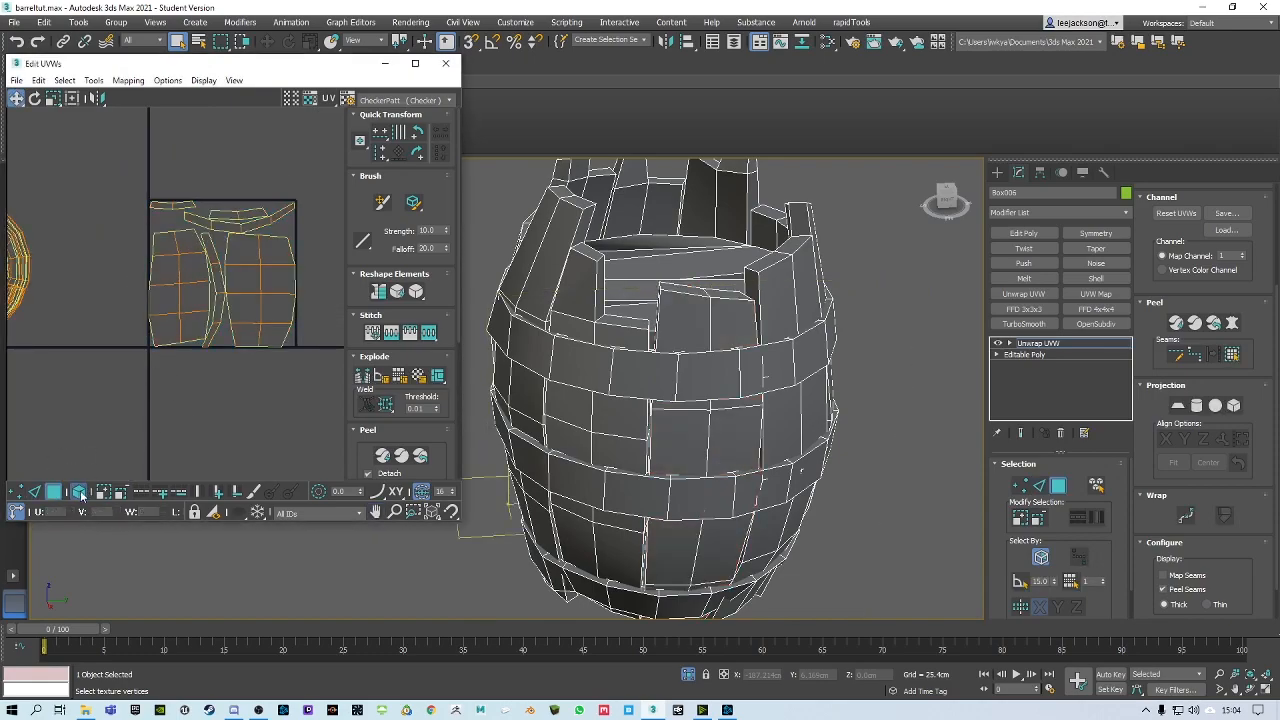
scroll(134, 417, "down", 3)
scroll(142, 419, "up", 2)
left_click_drag(163, 326, 128, 464)
left_click_drag(230, 311, 308, 349)
left_click_drag(201, 303, 136, 309)
left_click_drag(222, 235, 235, 167)
left_click_drag(168, 232, 153, 180)
middle_click_drag(187, 387, 235, 335)
scroll(236, 325, "down", 3)
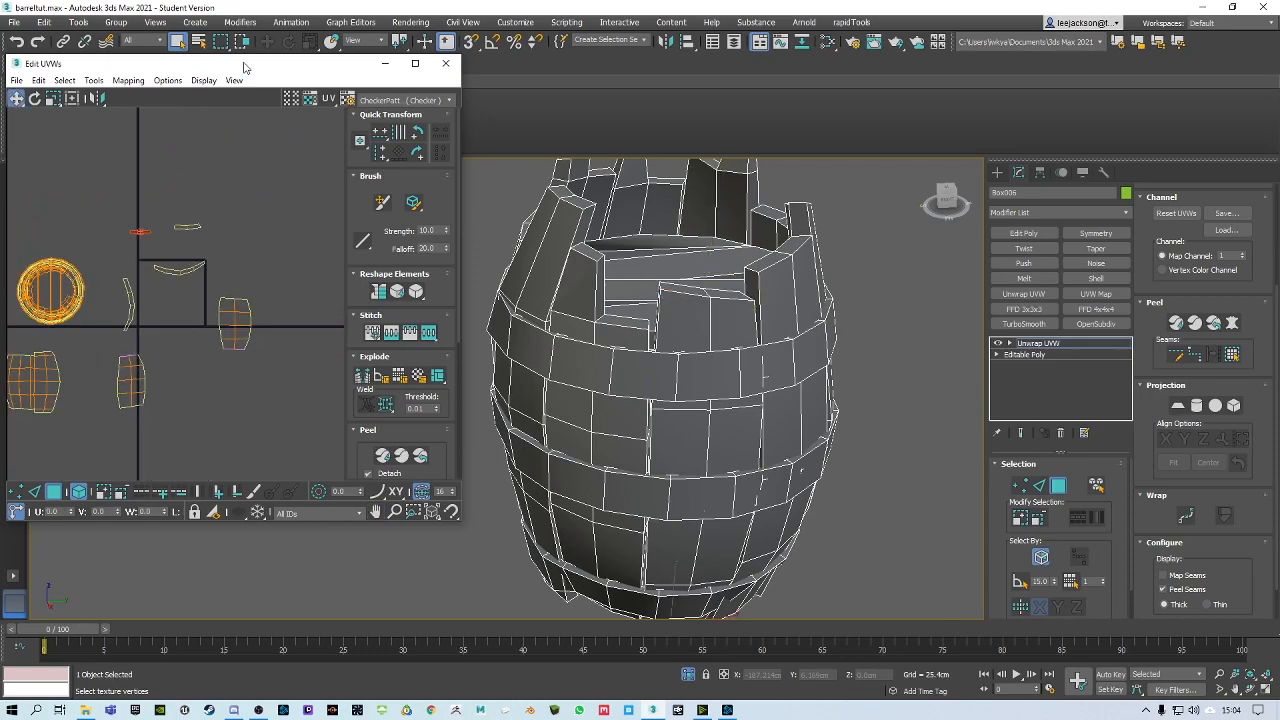
Enlarge the UV editor and stitch the long curved strip onto the right edge of the plank's lower wide shell
left_click(415, 63)
scroll(523, 343, "up", 4)
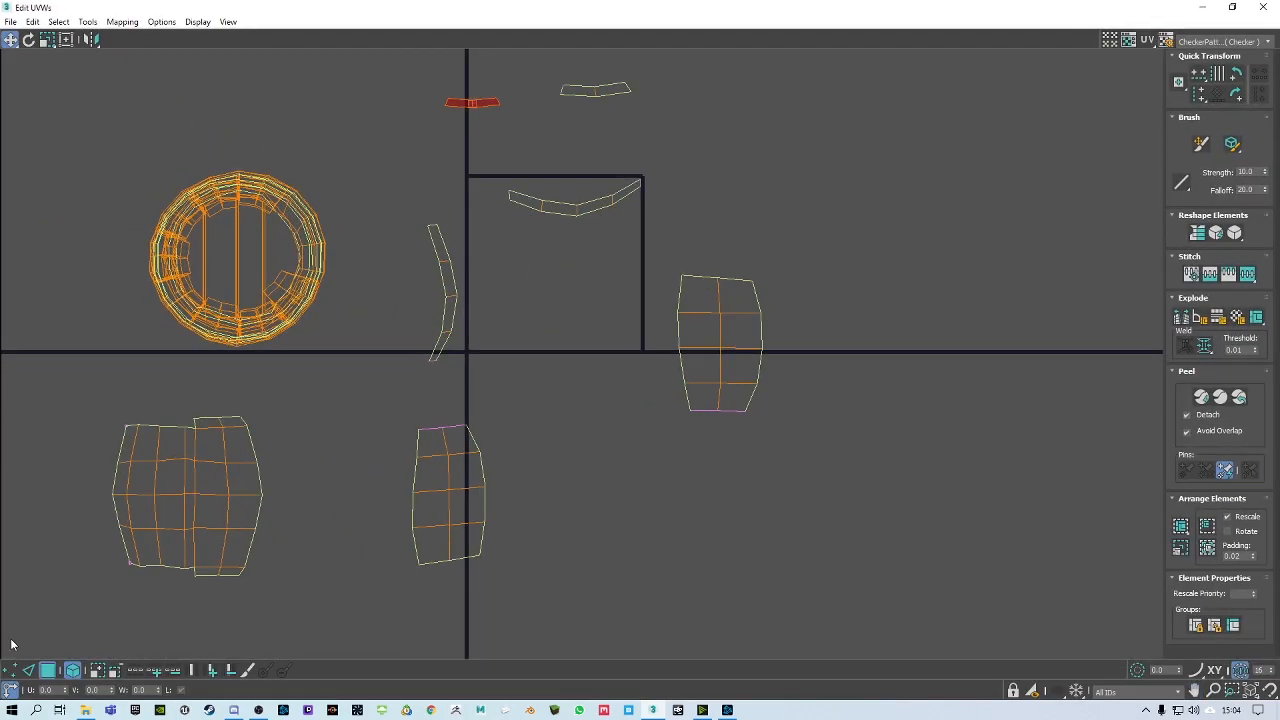
left_click(29, 671)
middle_click_drag(416, 340, 379, 374)
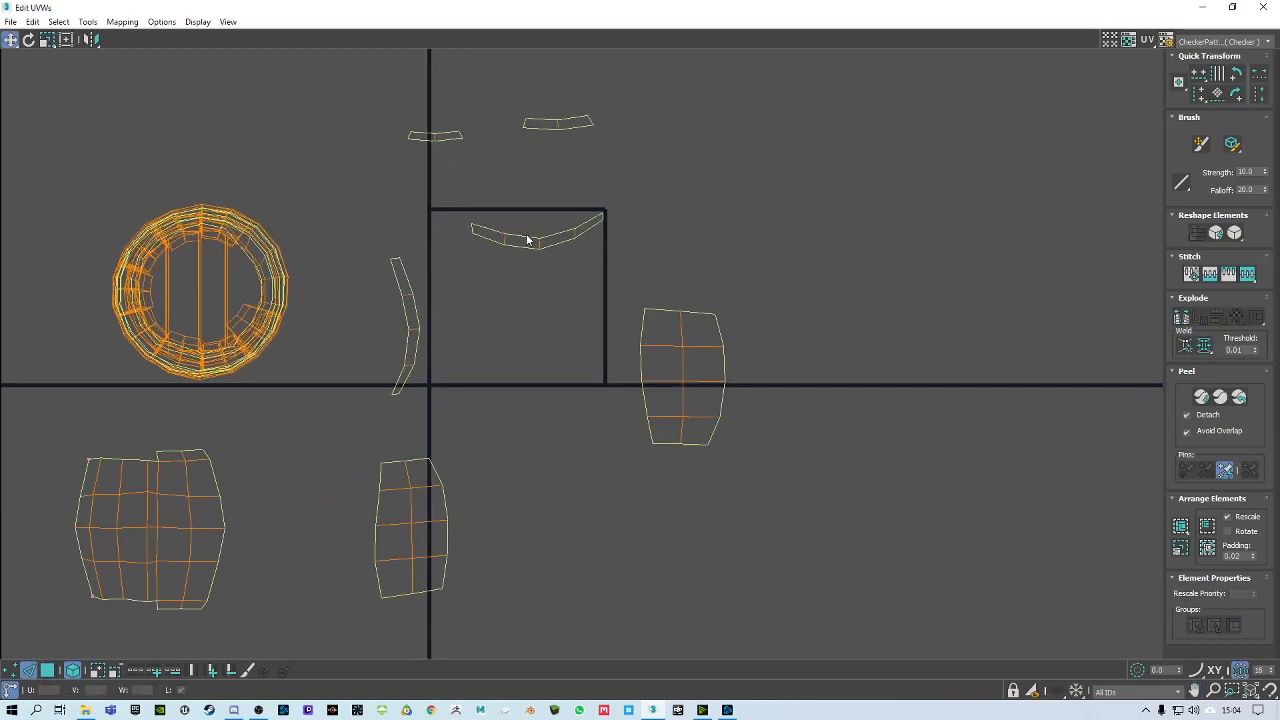
middle_click_drag(274, 496, 259, 440)
left_click(431, 407)
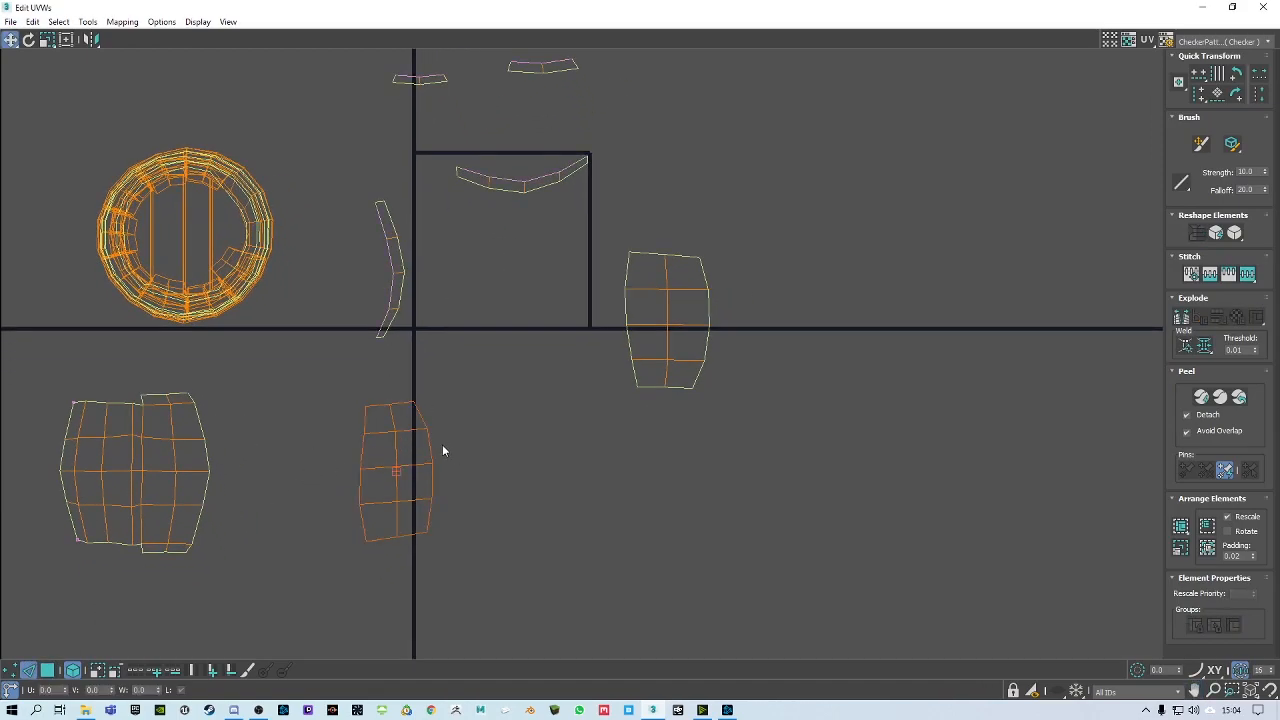
left_click(73, 670)
left_click(443, 429)
left_click(421, 419)
left_click(1248, 274)
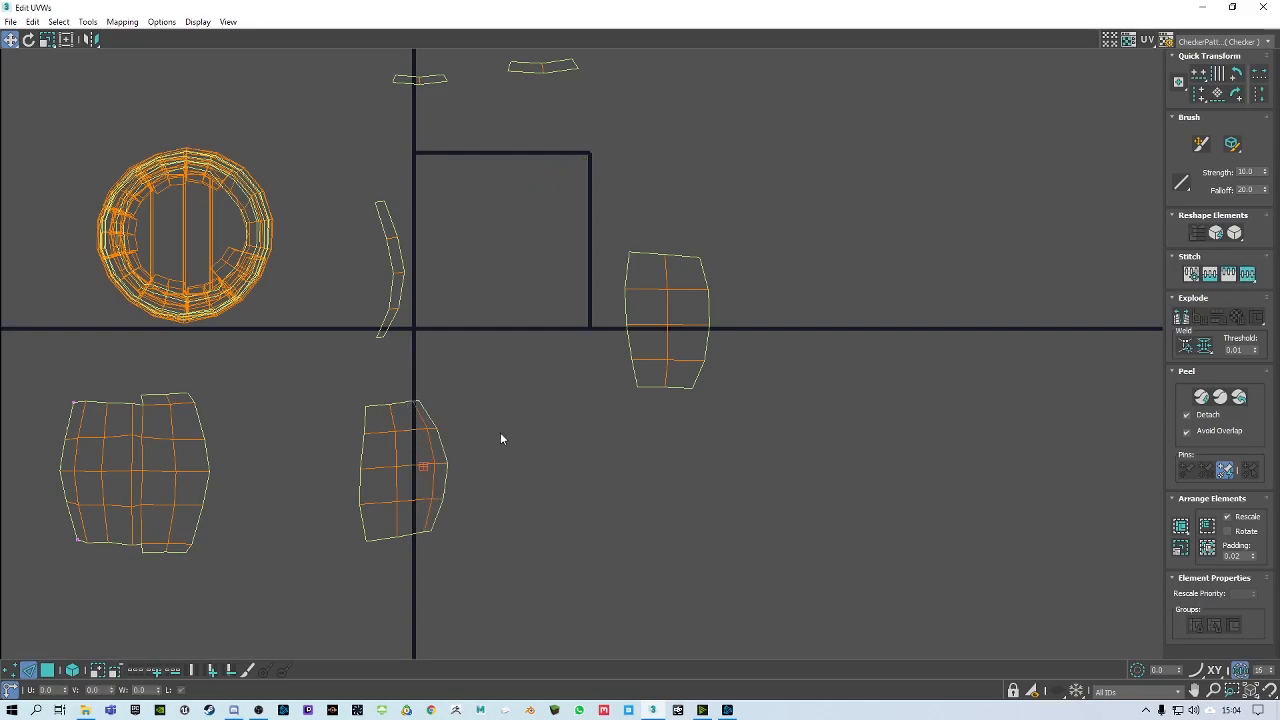
Stitch the plank's other wide shell and the remaining long strip onto the right side of the joined shell
left_click(438, 440)
left_click_drag(446, 487, 446, 514)
left_click(1248, 274)
left_click(509, 411)
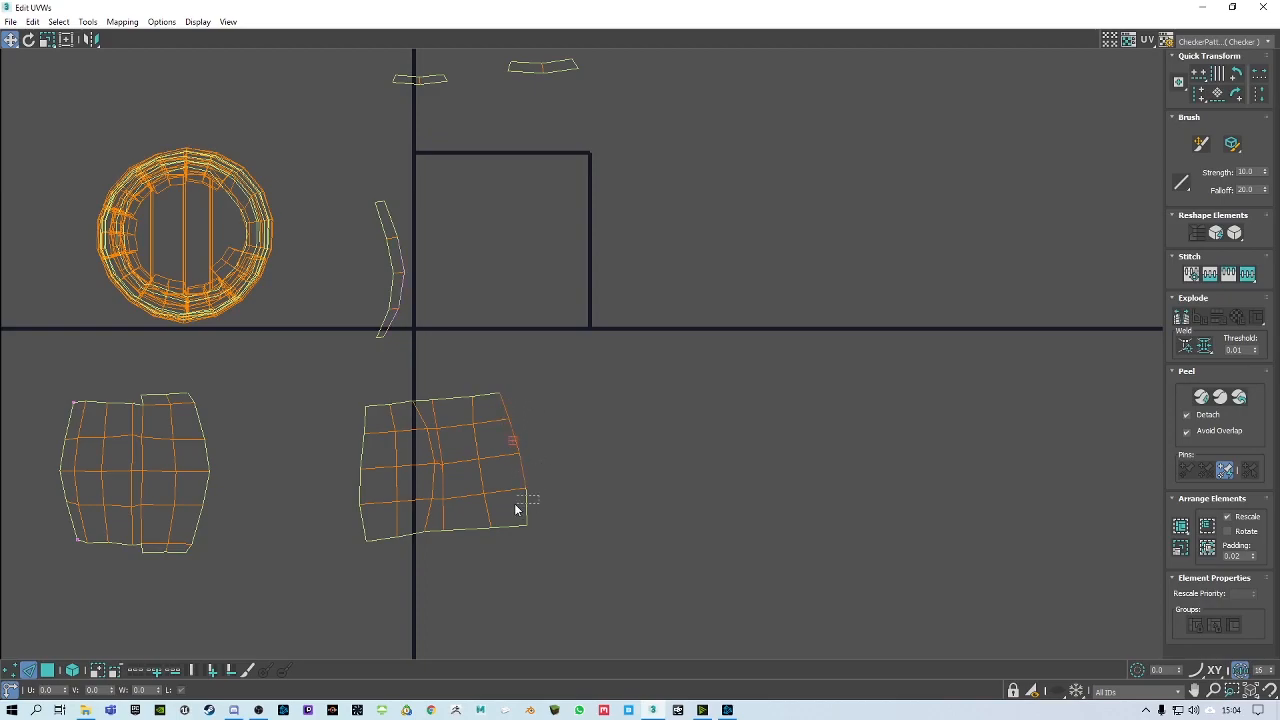
left_click(1248, 274)
Try to stitch a small end strip onto the top edge of the joined shell, and undo the stitch
left_click(497, 391)
left_click(1248, 274)
scroll(470, 380, "up", 5)
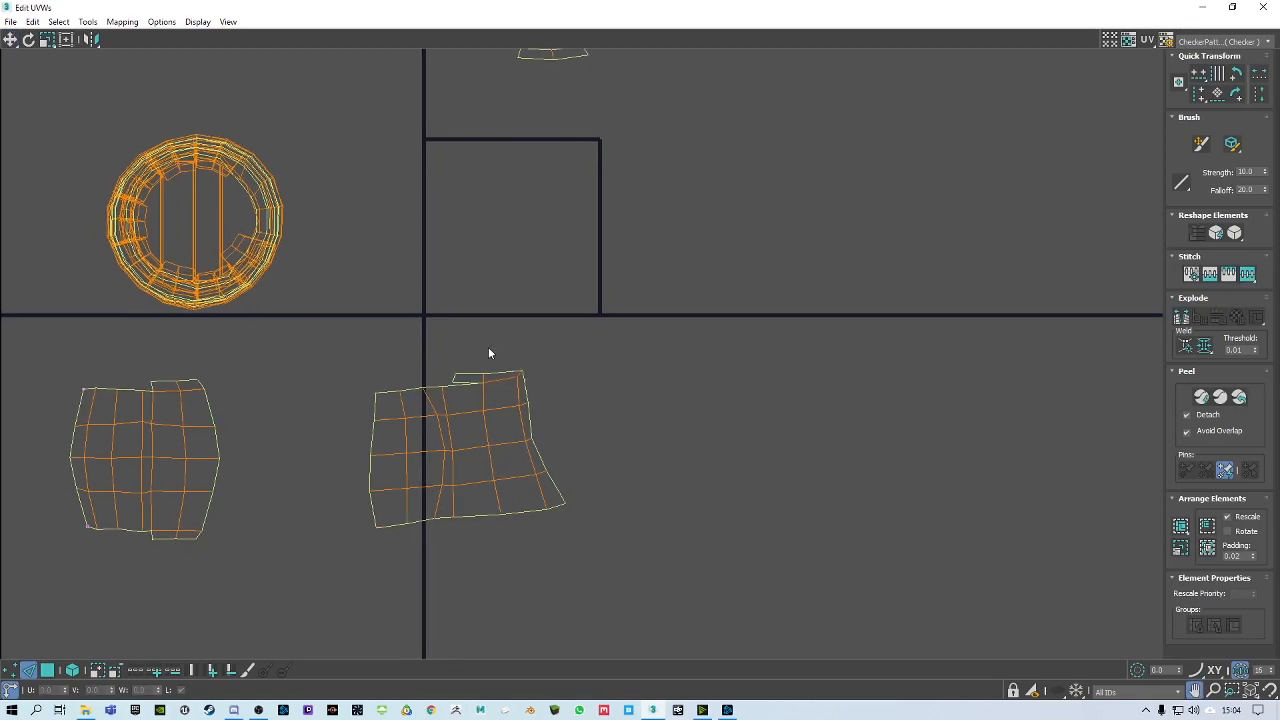
key("ctrl+z")
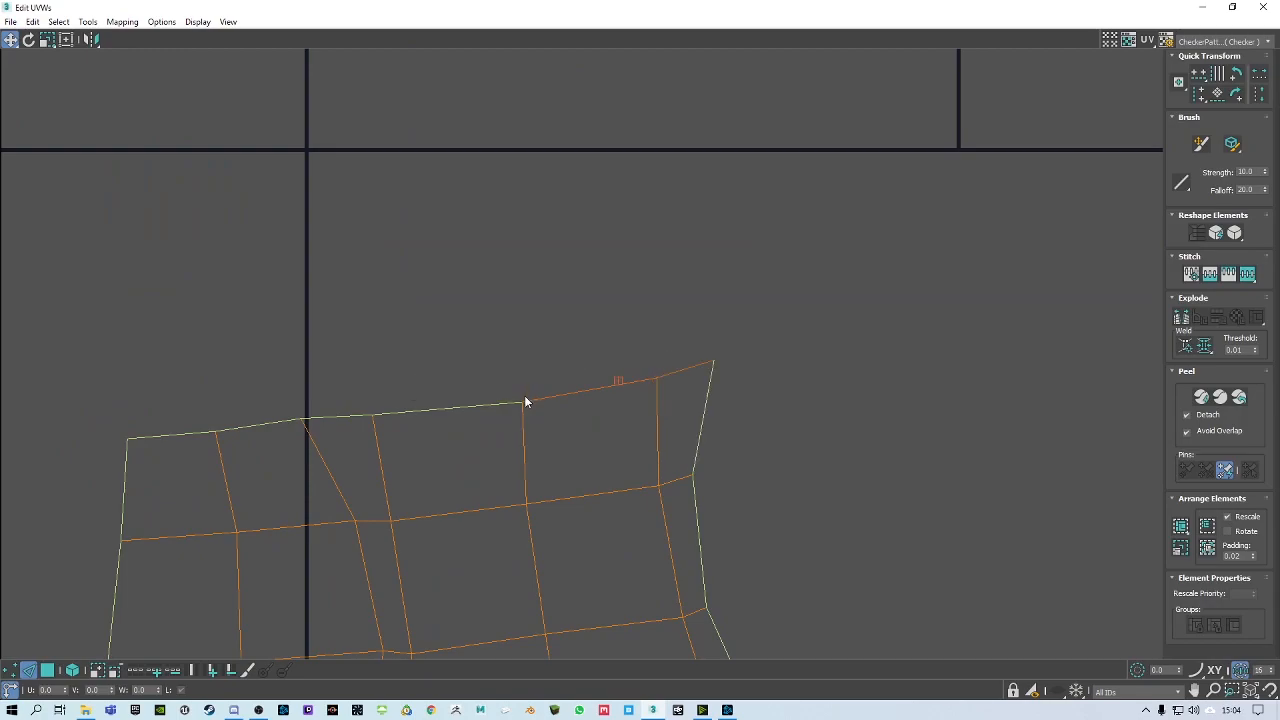
Stitch the small end strip onto the top edges of the joined shell's right half
left_click(476, 379)
left_click(480, 405)
left_click(570, 395, "ctrl")
left_click(1230, 279)
middle_click_drag(453, 401, 489, 210)
scroll(489, 210, "down", 3)
Stitch the last small end strip onto the bottom edge of the joined shell's right half
left_click(614, 498, "ctrl")
middle_click_drag(574, 418, 587, 515)
scroll(587, 515, "down", 3)
scroll(546, 153, "down", 3)
middle_click_drag(549, 199, 540, 242)
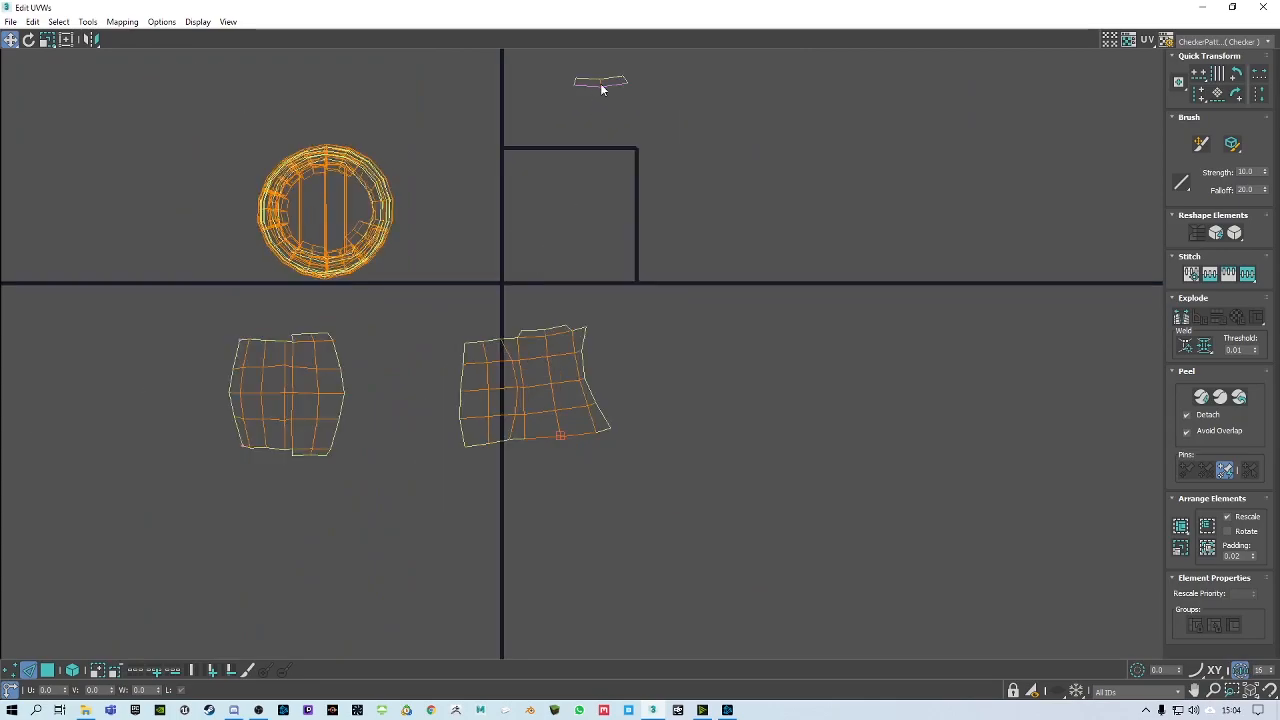
left_click(1243, 270)
middle_click_drag(511, 420, 549, 382)
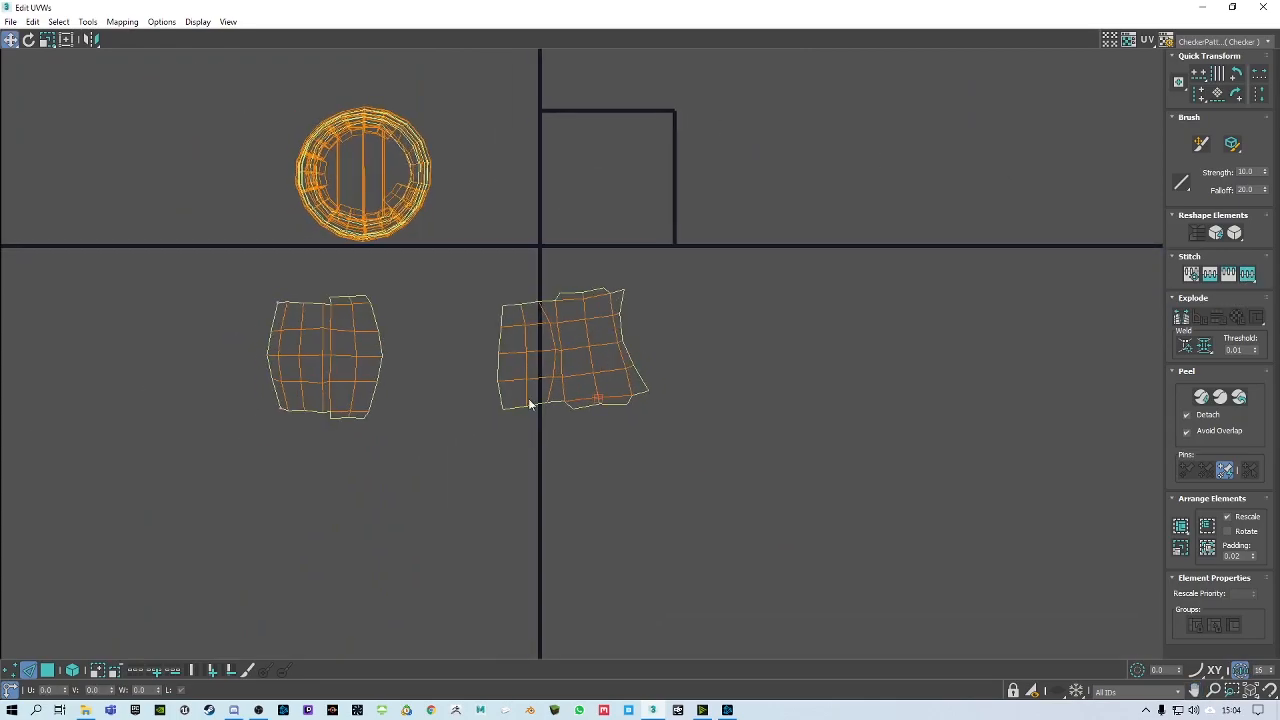
Select every face of the stitched plank shell and apply Quick Peel
left_click(47, 670)
left_click_drag(468, 260, 718, 425)
middle_click_drag(723, 387, 650, 405)
left_click(1202, 397)
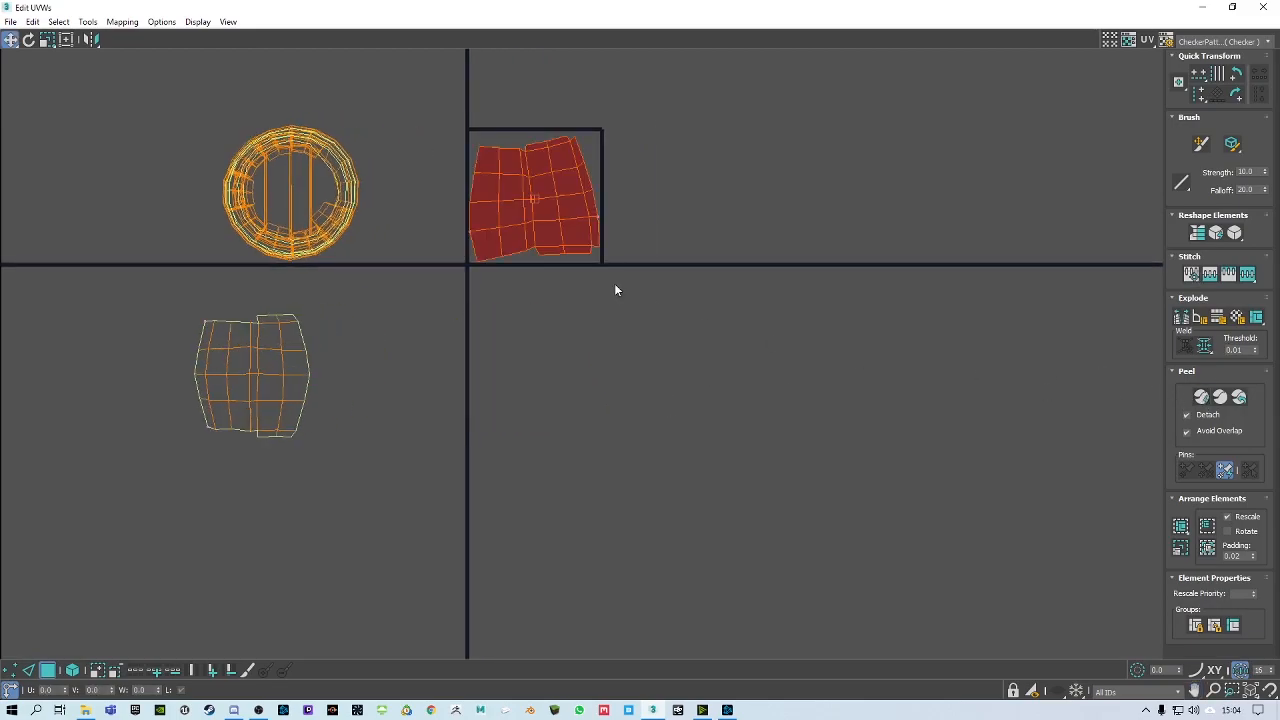
Move the peeled shell out of the texture tile beside the first finished plank shell and restore the smaller editor window
left_click_drag(537, 180, 406, 343)
middle_click_drag(466, 409, 465, 388)
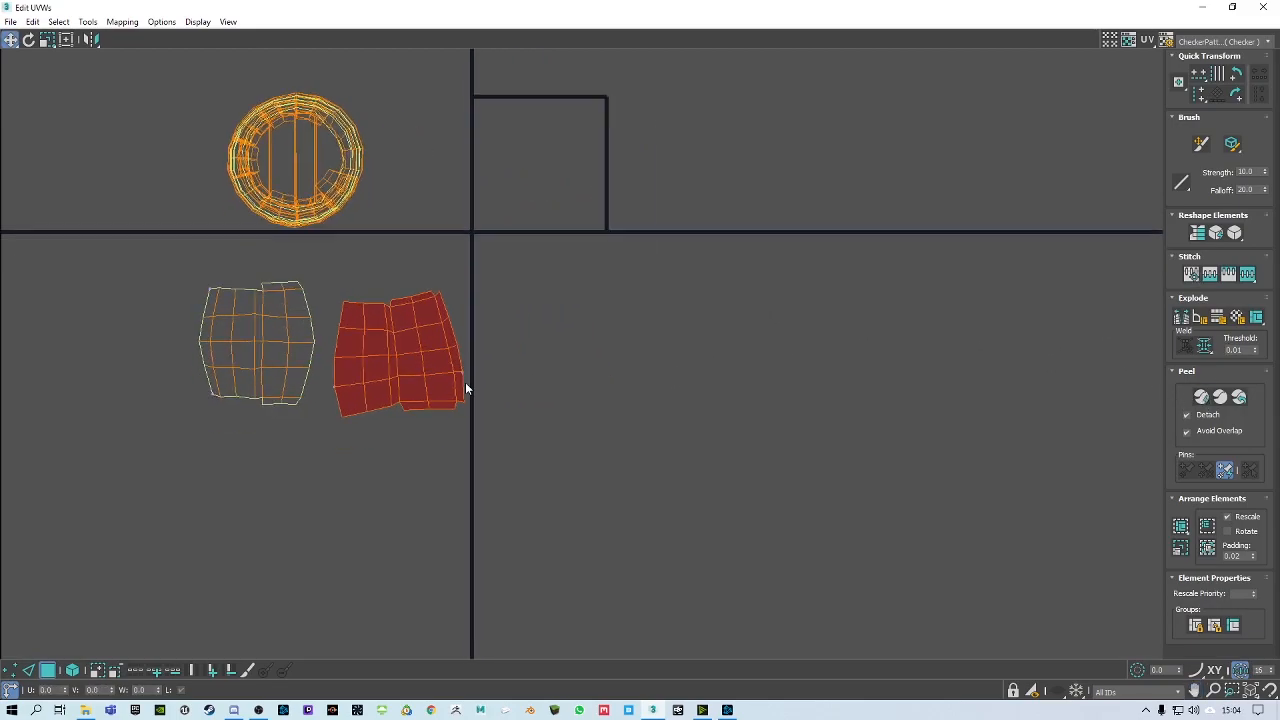
double_click(494, 6)
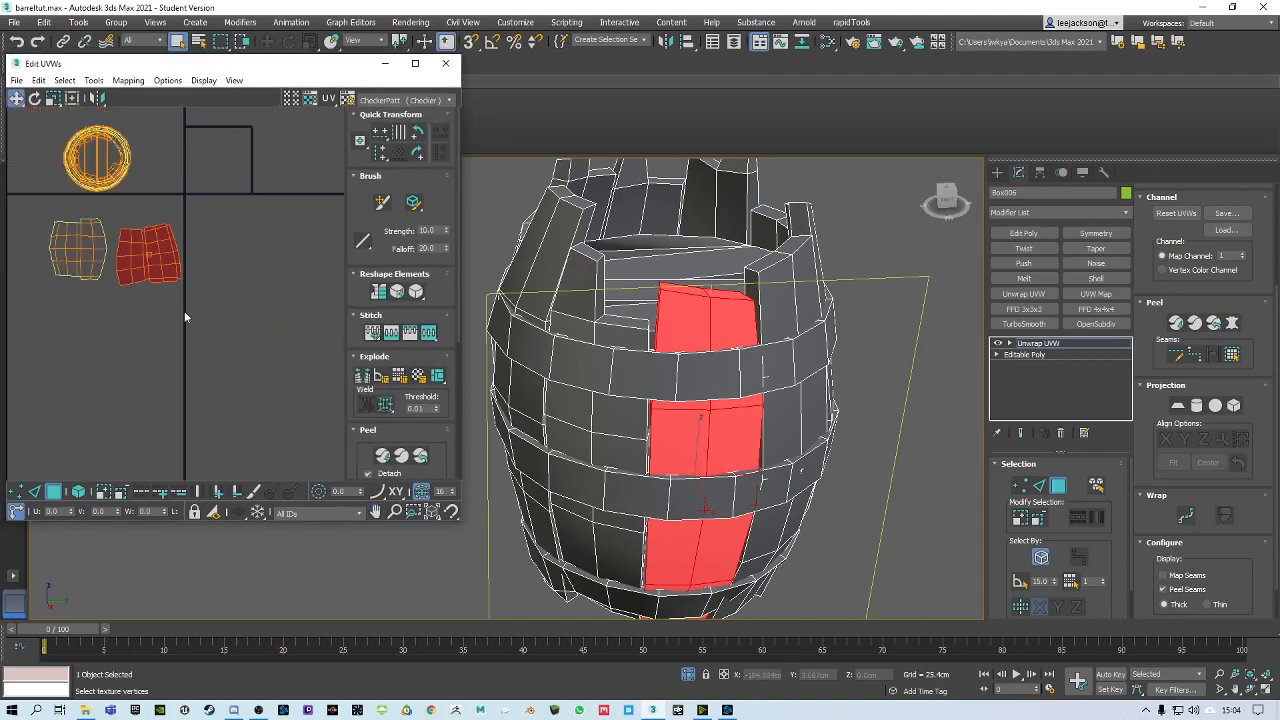
scroll(184, 318, "down", 2)
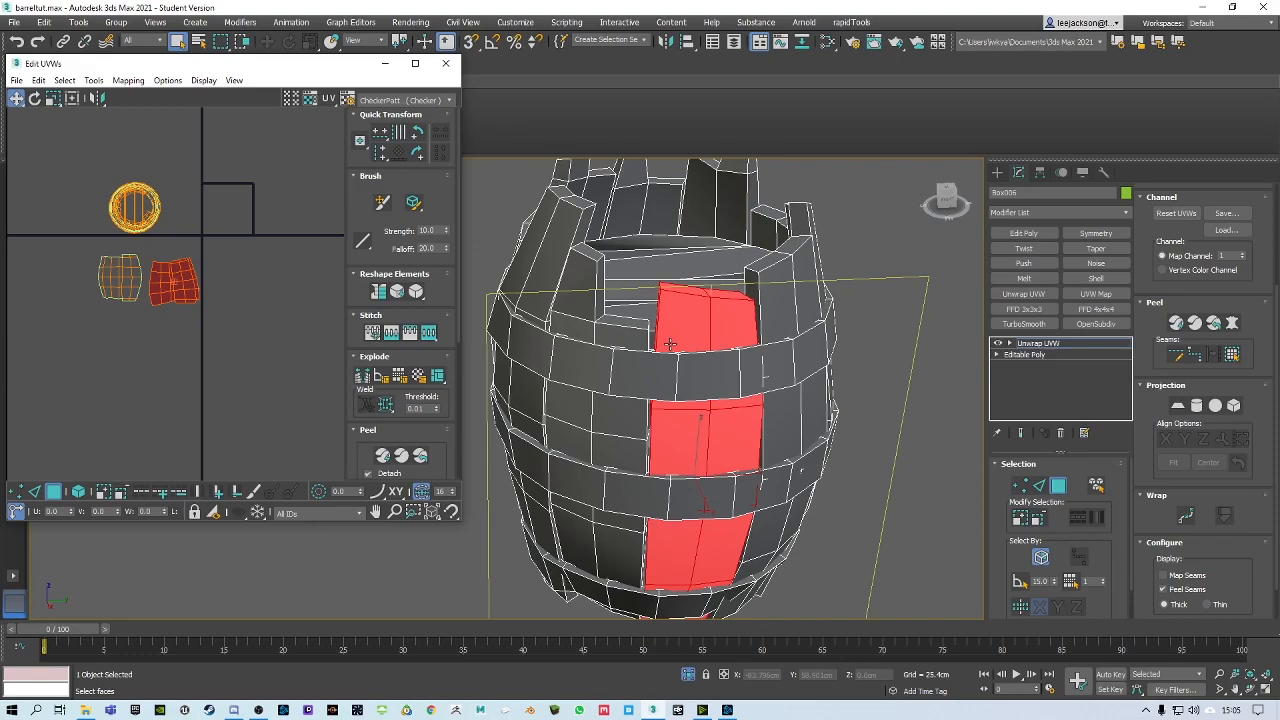
Examine the peeled plank shell's top edges and overall face layout up close
scroll(206, 297, "up", 5)
middle_click_drag(154, 288, 187, 299)
left_click(35, 491)
left_click(163, 260)
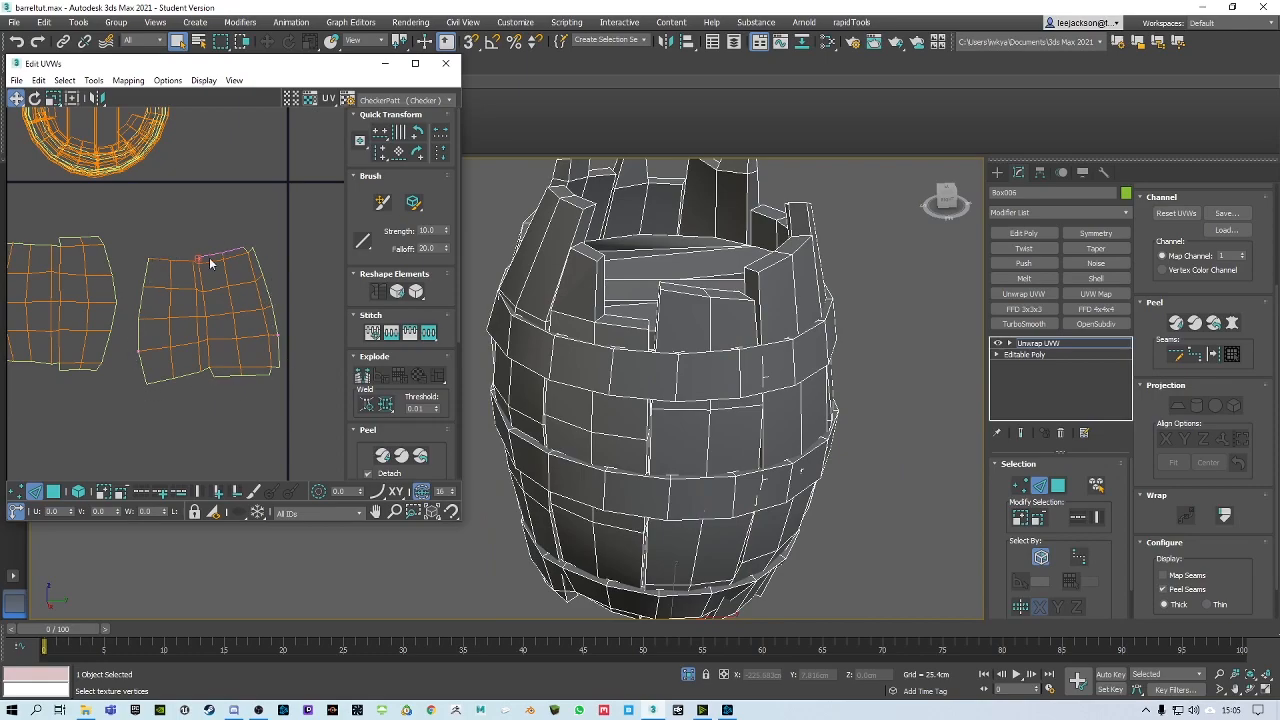
middle_click_drag(210, 263, 202, 262)
middle_click_drag(141, 300, 170, 292)
left_click(53, 491)
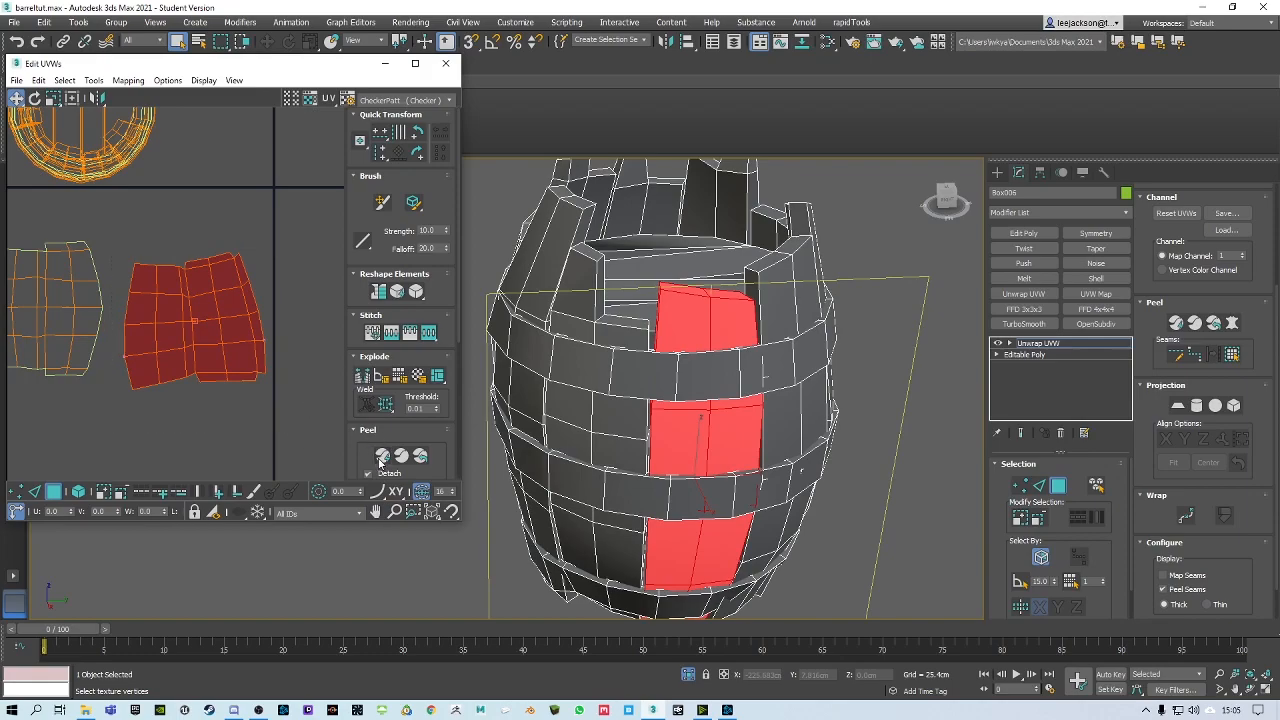
middle_click_drag(146, 288, 150, 278)
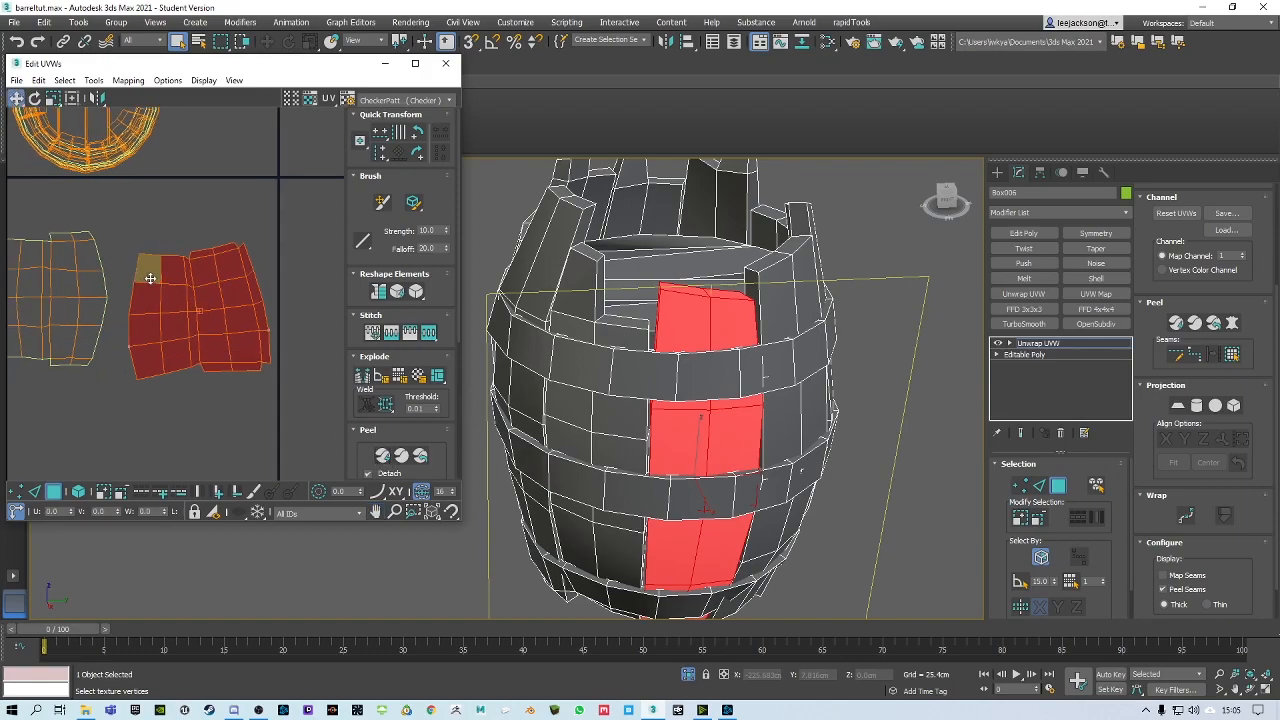
scroll(155, 272, "down", 5)
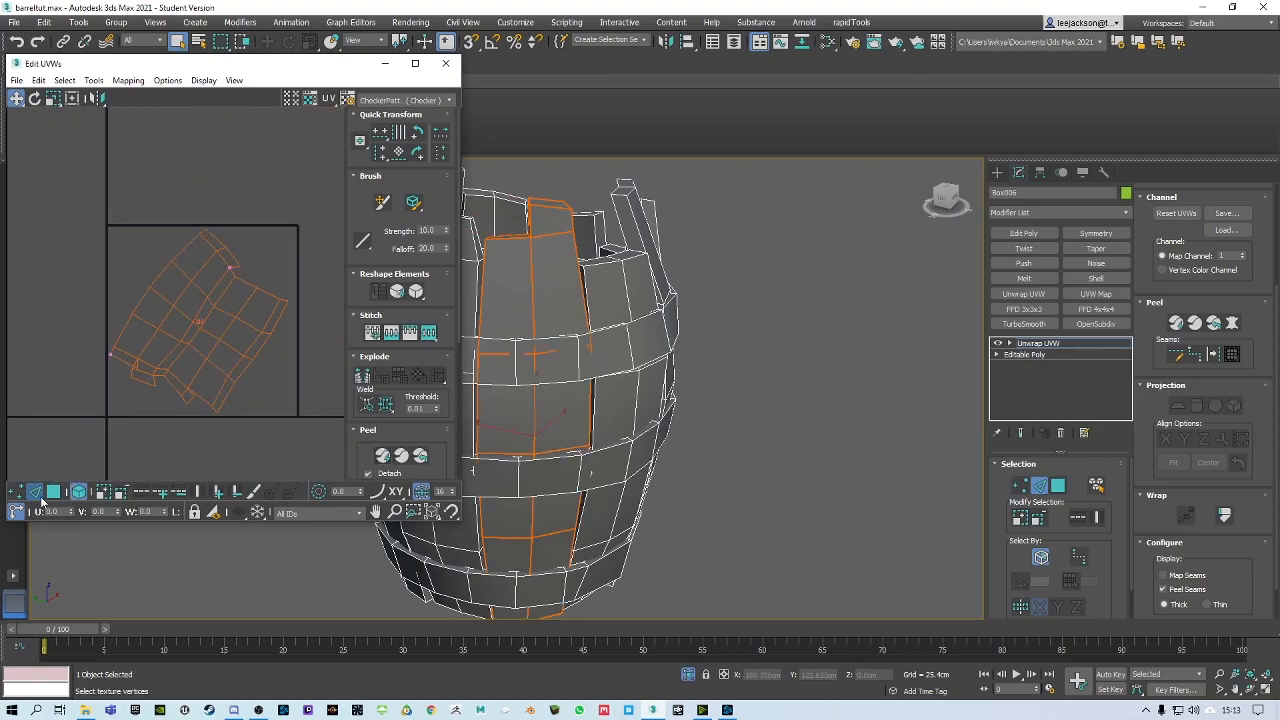
Examine the vertices and edges of the newly peeled plank shell inside the texture tile
scroll(107, 393, "up", 5)
left_click(79, 491)
scroll(190, 370, "up", 3)
left_click(15, 491)
scroll(150, 428, "down", 6)
left_click(53, 491)
left_click(79, 491)
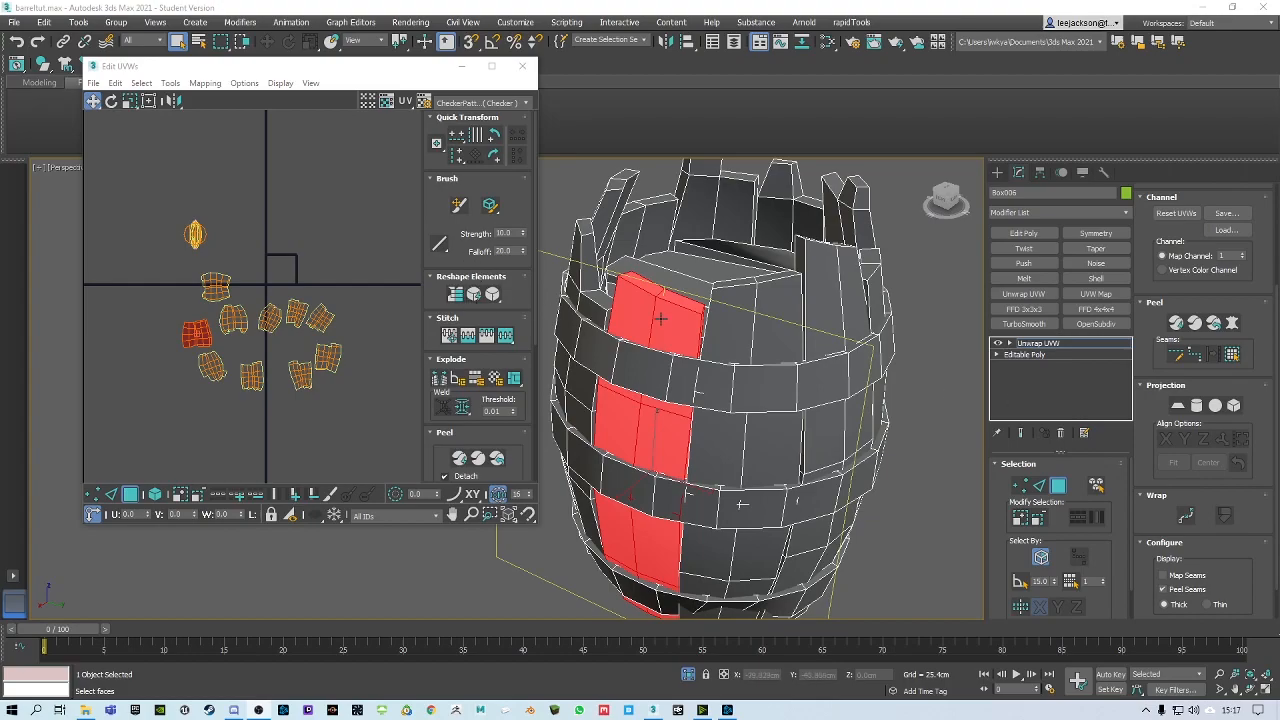
Move the two overlapping vertices on the notched lower edge of the upper-middle plank shell to clear the overlaps
mouse_move(660, 318)
middle_mouse_down("alt")
mouse_move(676, 289)
mouse_move(640, 307)
middle_mouse_up("alt")
scroll(306, 313, "up", 5)
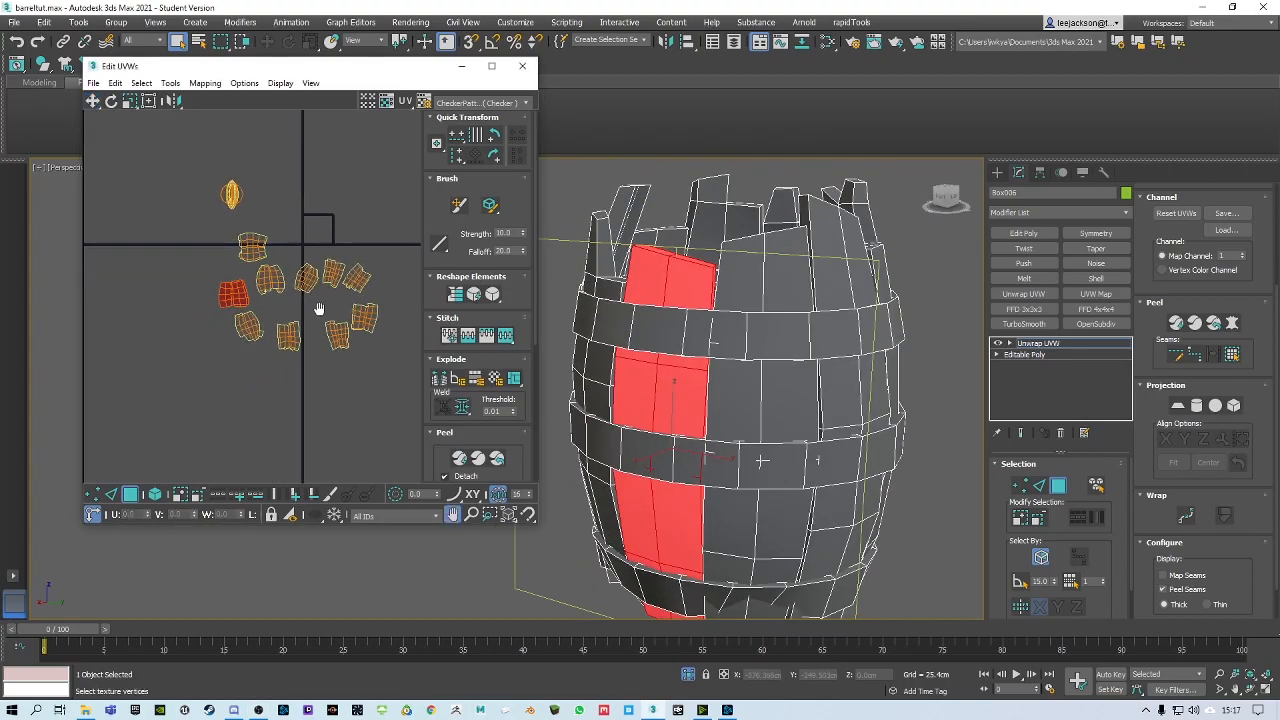
mouse_move(336, 310)
middle_mouse_down()
mouse_move(335, 324)
mouse_move(317, 303)
mouse_move(339, 303)
middle_mouse_up()
middle_click_drag(197, 322, 219, 331)
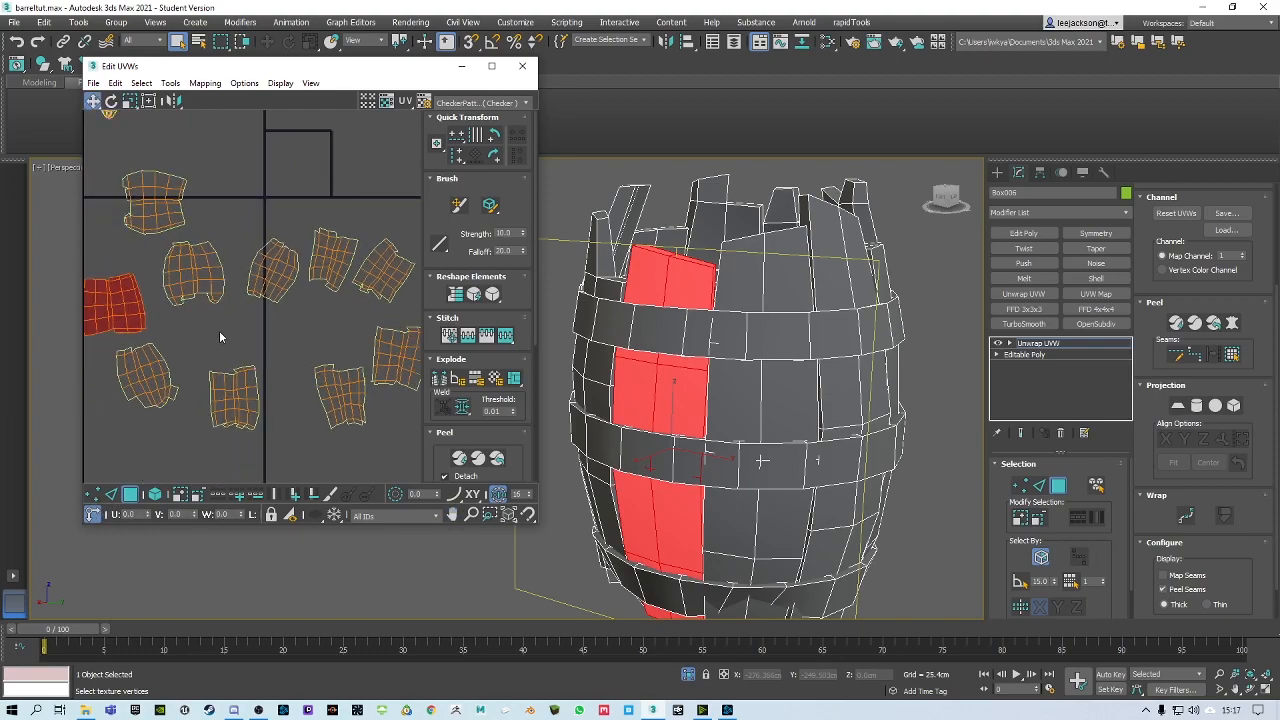
scroll(217, 310, "up", 6)
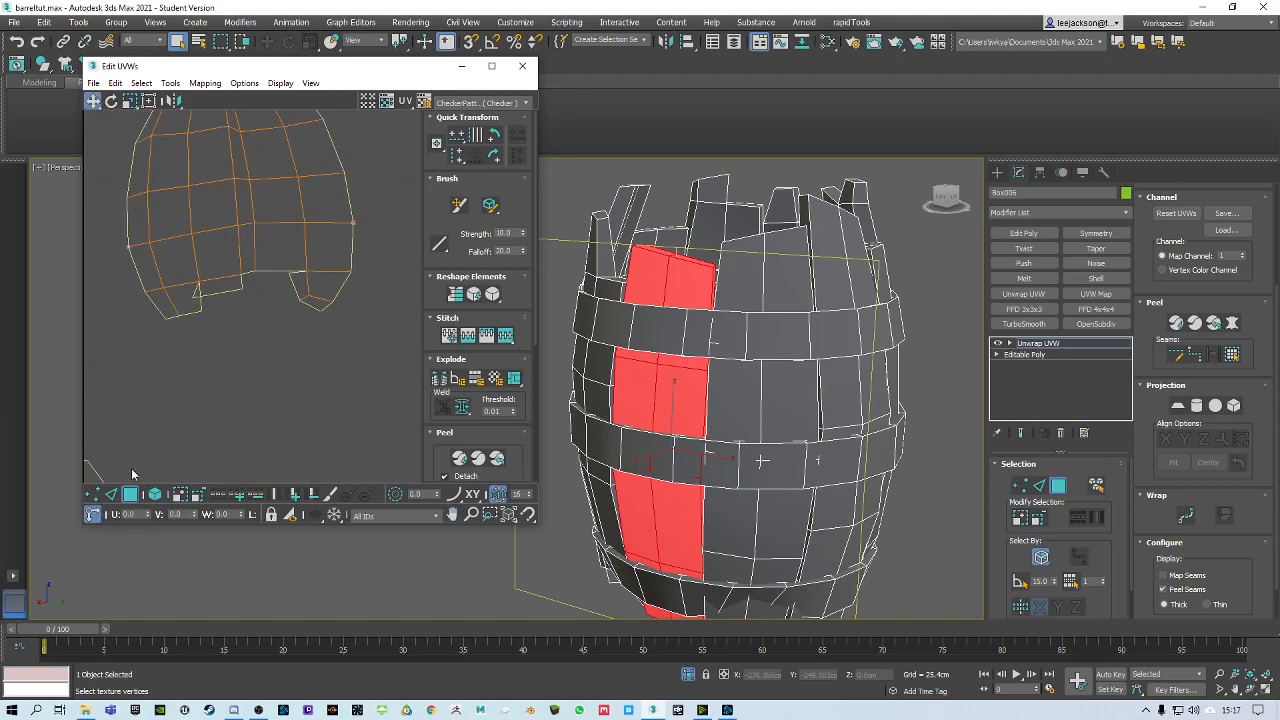
left_click(95, 495)
middle_click_drag(177, 281, 214, 343)
scroll(214, 343, "up", 3)
middle_click_drag(287, 380, 205, 360)
key("w")
left_click_drag(168, 363, 198, 358)
scroll(220, 369, "down", 3)
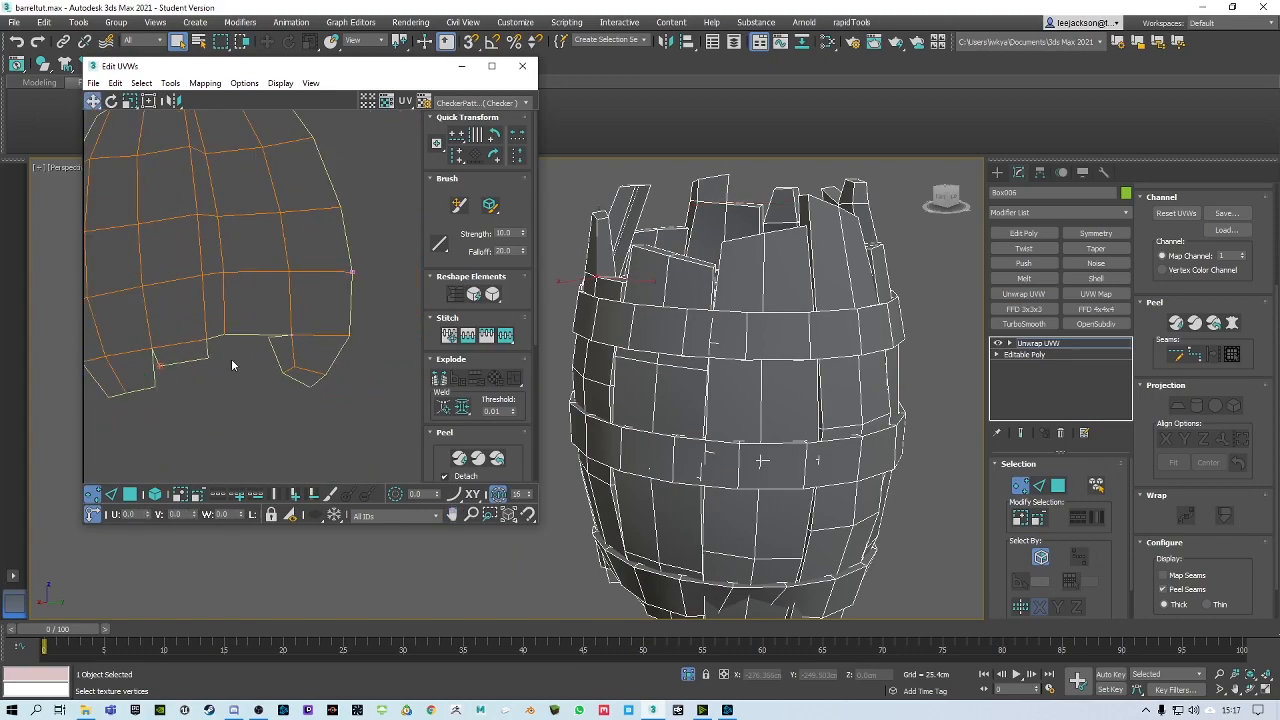
left_click_drag(269, 336, 278, 350)
scroll(281, 386, "down", 3)
Rotate the two rightmost plank shells in the UV layout so their planks stand upright
middle_click_drag(685, 284, 560, 290, "alt")
scroll(253, 330, "down", 3)
middle_click_drag(253, 330, 318, 309)
left_click(132, 495)
scroll(228, 357, "down", 3)
middle_click_drag(232, 357, 320, 322)
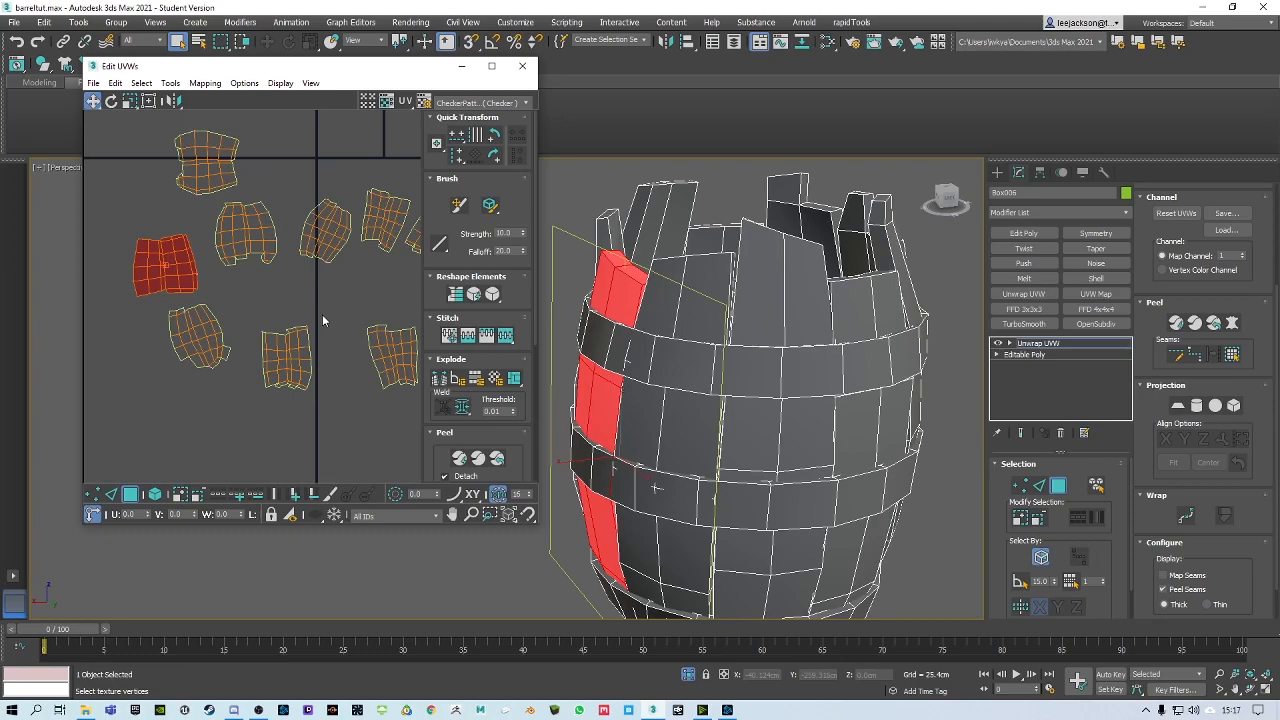
scroll(216, 297, "down", 3)
middle_click_drag(334, 336, 330, 336)
left_click(157, 495)
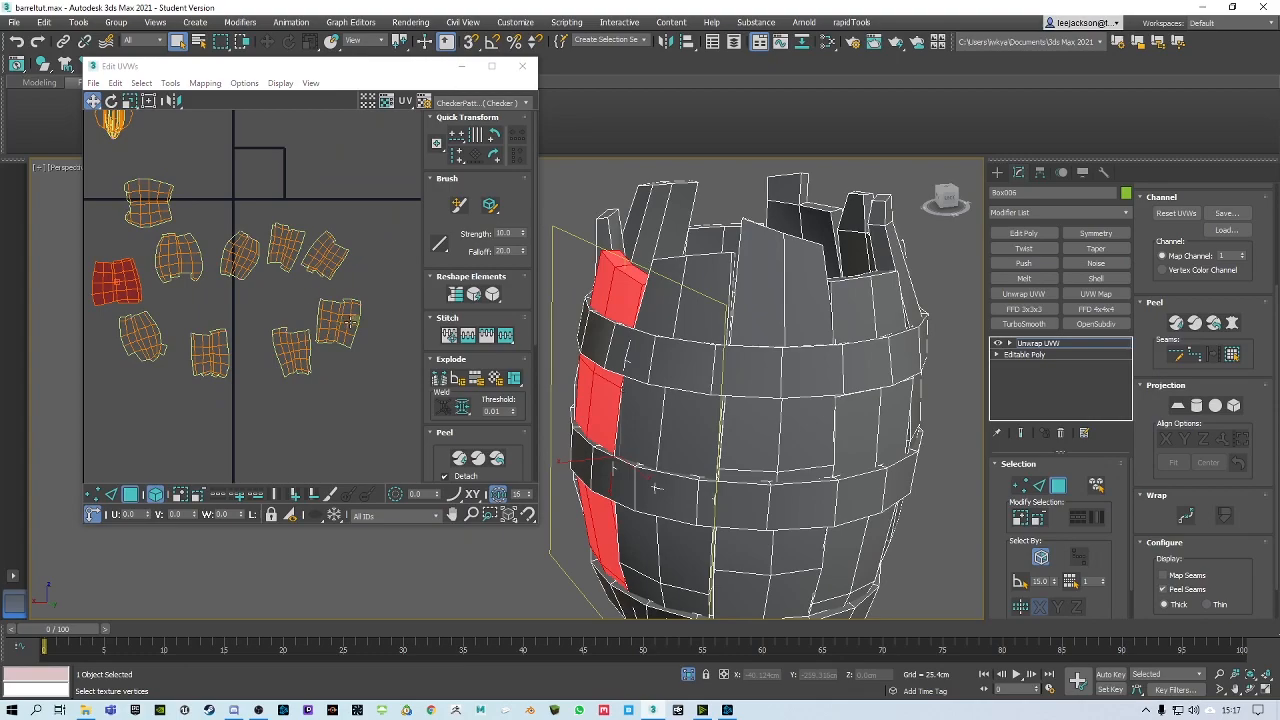
left_click(655, 487)
left_click(111, 101)
left_click_drag(342, 327, 343, 324)
left_click(329, 256)
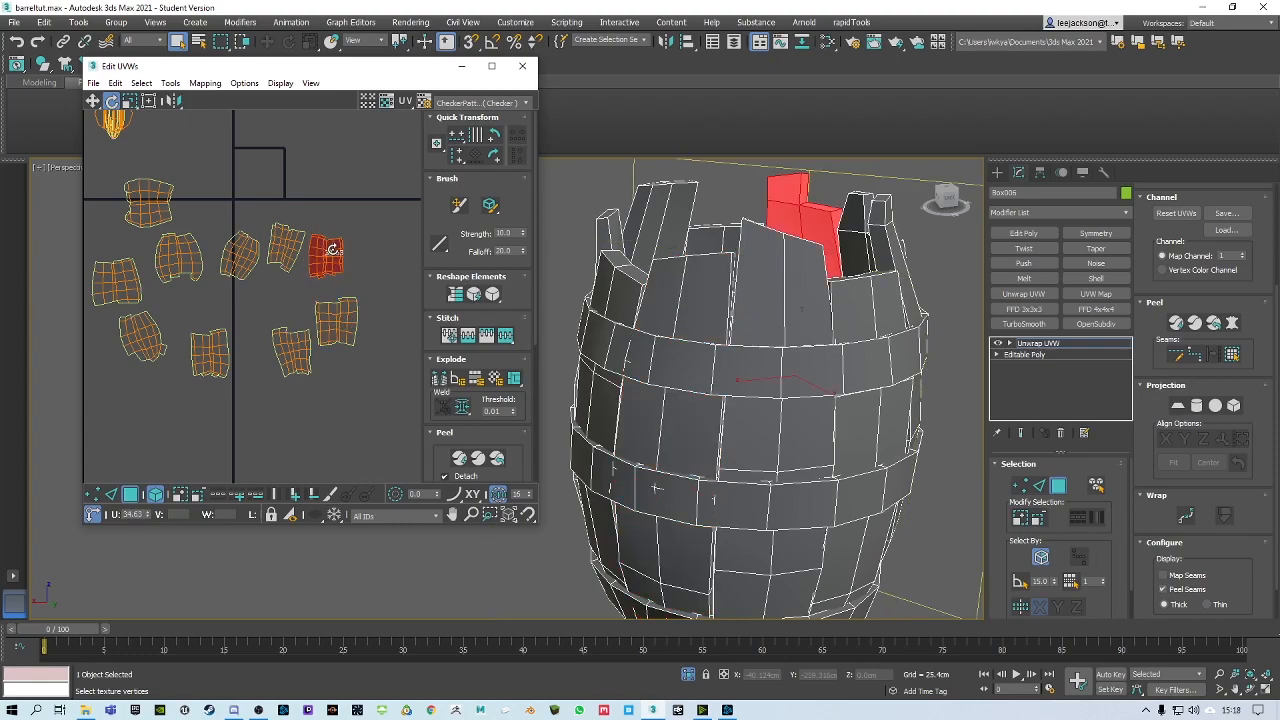
Straighten the next two plank shells in the upper row, rotating the one on the tile line about 22 degrees
left_click(290, 246)
left_click_drag(292, 244, 294, 242)
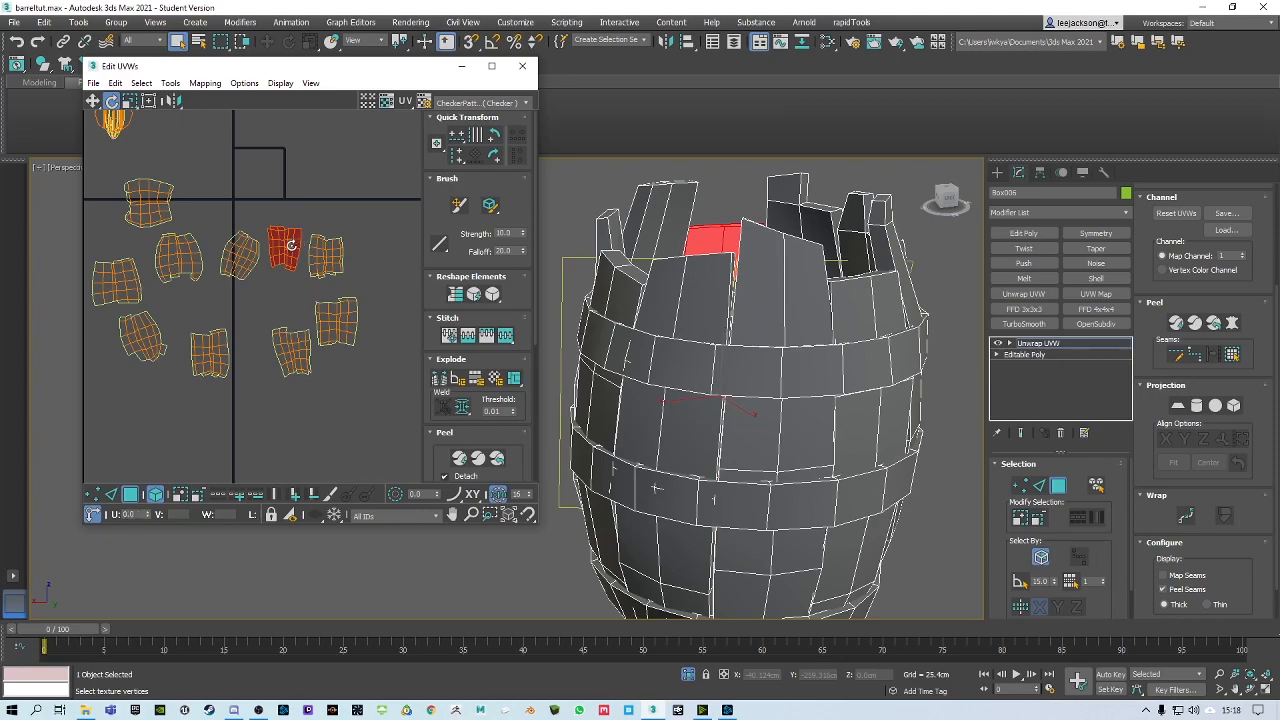
scroll(247, 258, "up", 3)
middle_click_drag(247, 258, 296, 261)
left_click(300, 260)
left_click_drag(300, 260, 303, 253)
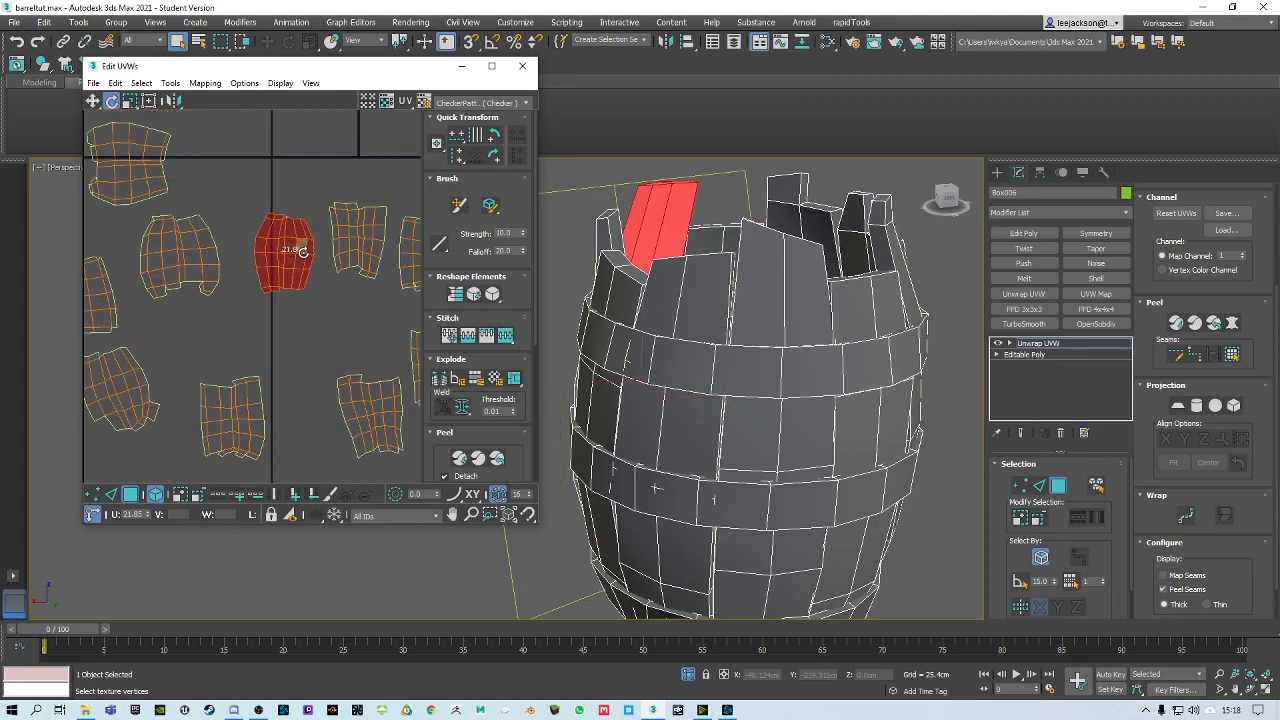
Rotate the remaining plank shells on the left of the layout and the topmost one upright
left_click(205, 258)
middle_click_drag(199, 290, 345, 275)
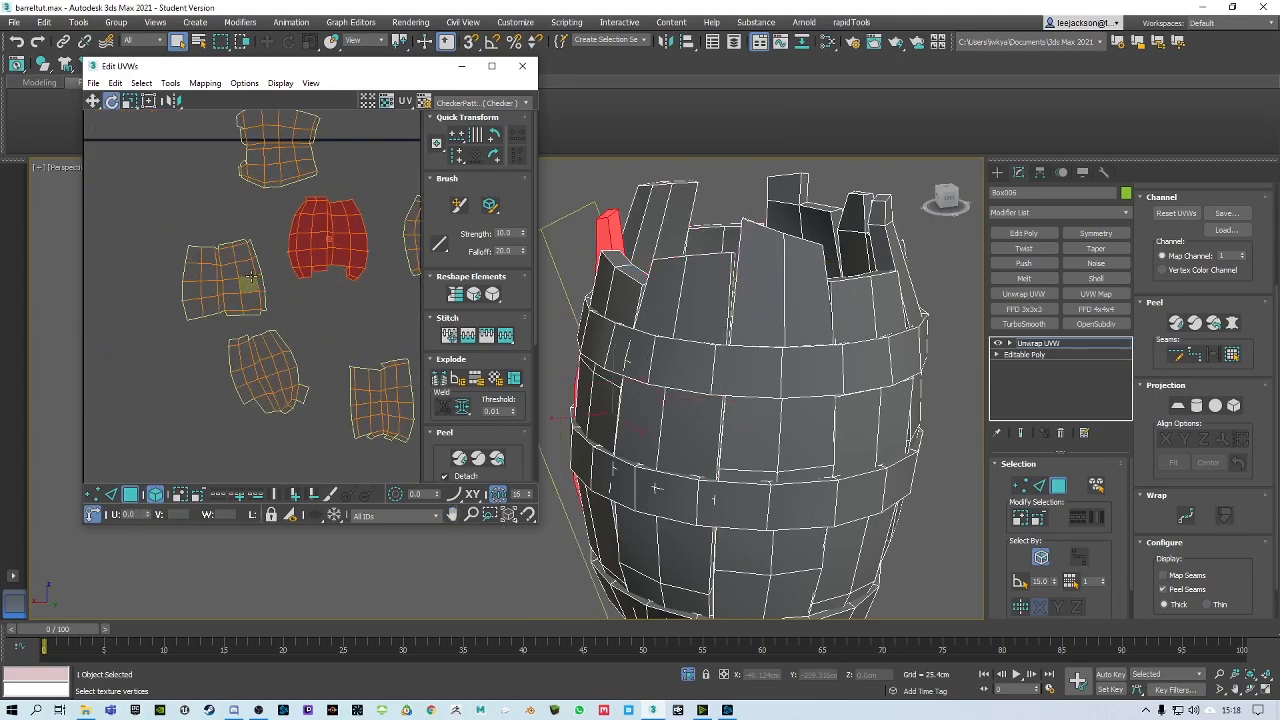
left_click(248, 278)
left_click(275, 343)
left_click_drag(275, 343, 282, 350)
left_click_drag(359, 380, 358, 380)
middle_click_drag(258, 234, 219, 373)
left_click_drag(237, 275, 216, 289)
scroll(241, 318, "up", 6)
scroll(265, 325, "down", 10)
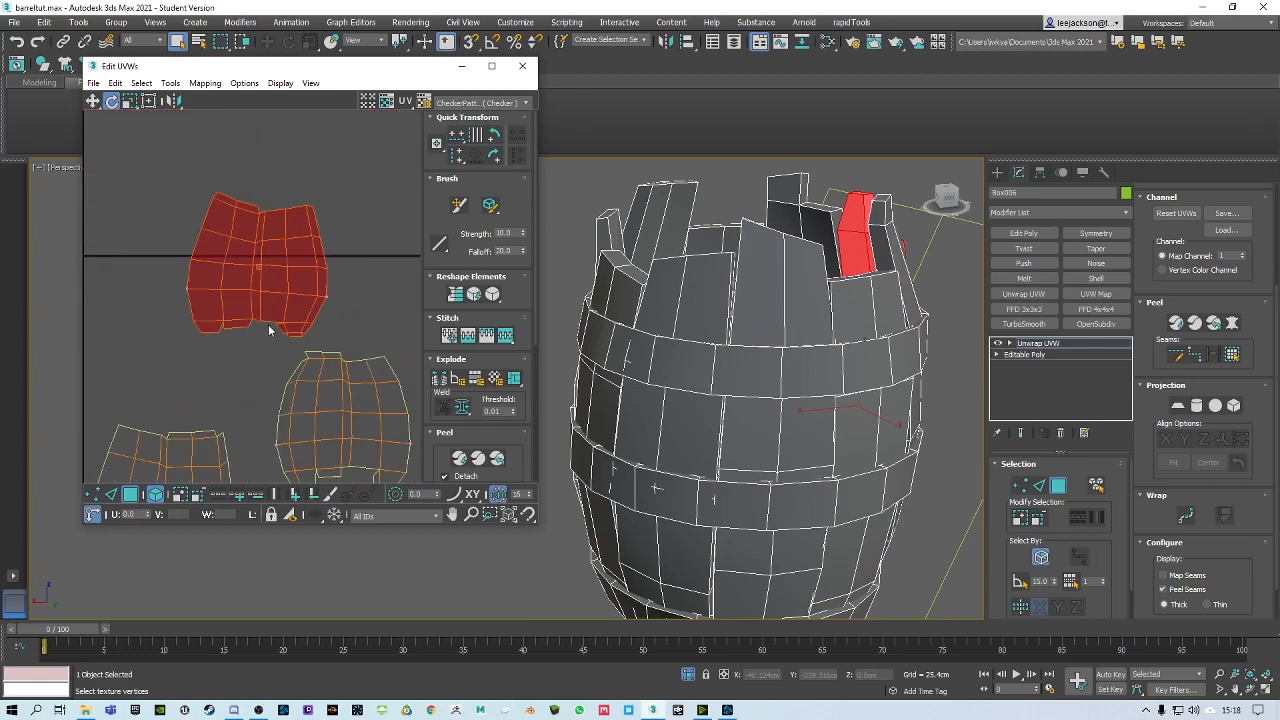
Select all the straightened plank shells and pack them together with Rescale on, Rotate off and padding 0.02
middle_click_drag(240, 336, 257, 313)
scroll(271, 305, "down", 2)
left_click_drag(131, 226, 376, 422)
left_click_drag(444, 446, 426, 287)
left_click(437, 423)
Move the packed plank shells out of the texture tile to the empty area below and left of it
scroll(254, 256, "up", 2)
middle_click_drag(254, 256, 283, 353)
scroll(282, 350, "up", 2)
left_click_drag(305, 297, 121, 411)
key("ctrl+z")
left_click(92, 101)
left_click_drag(278, 286, 87, 402)
scroll(274, 306, "down", 3)
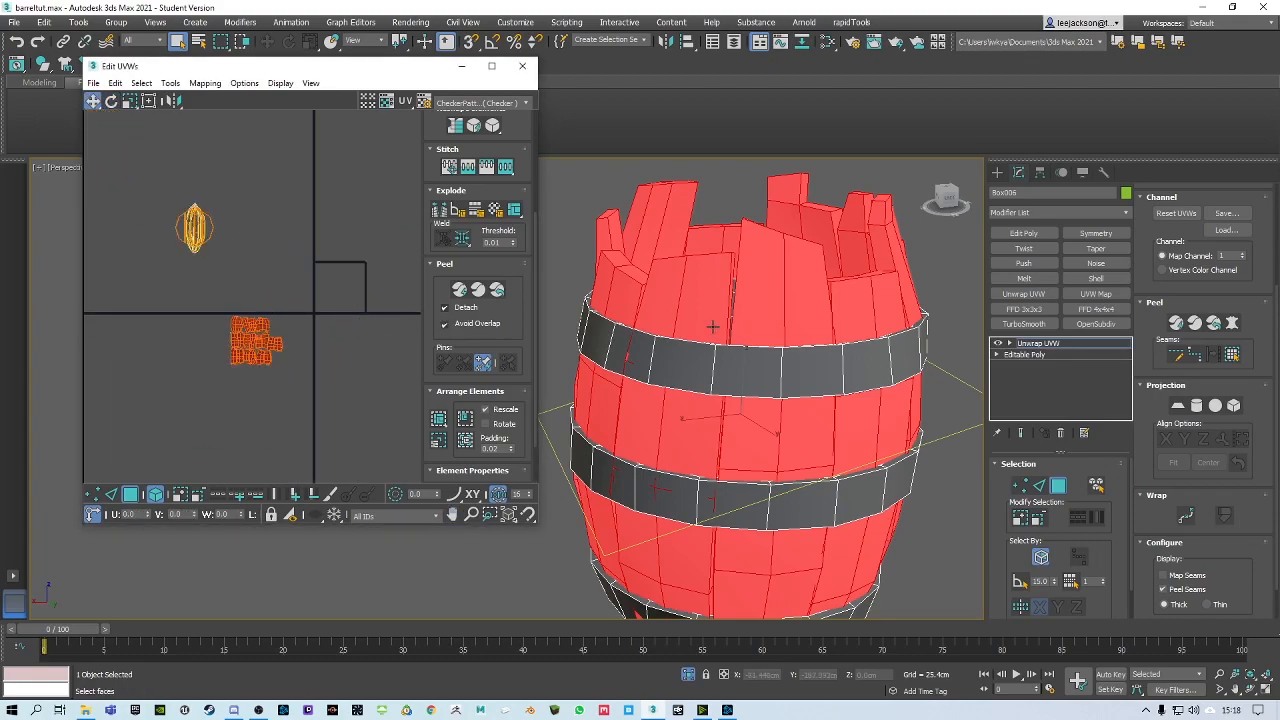
Close the UV editor, deselect the planks and examine the lid boards inside the barrel's broken top
middle_click_drag(738, 332, 727, 282)
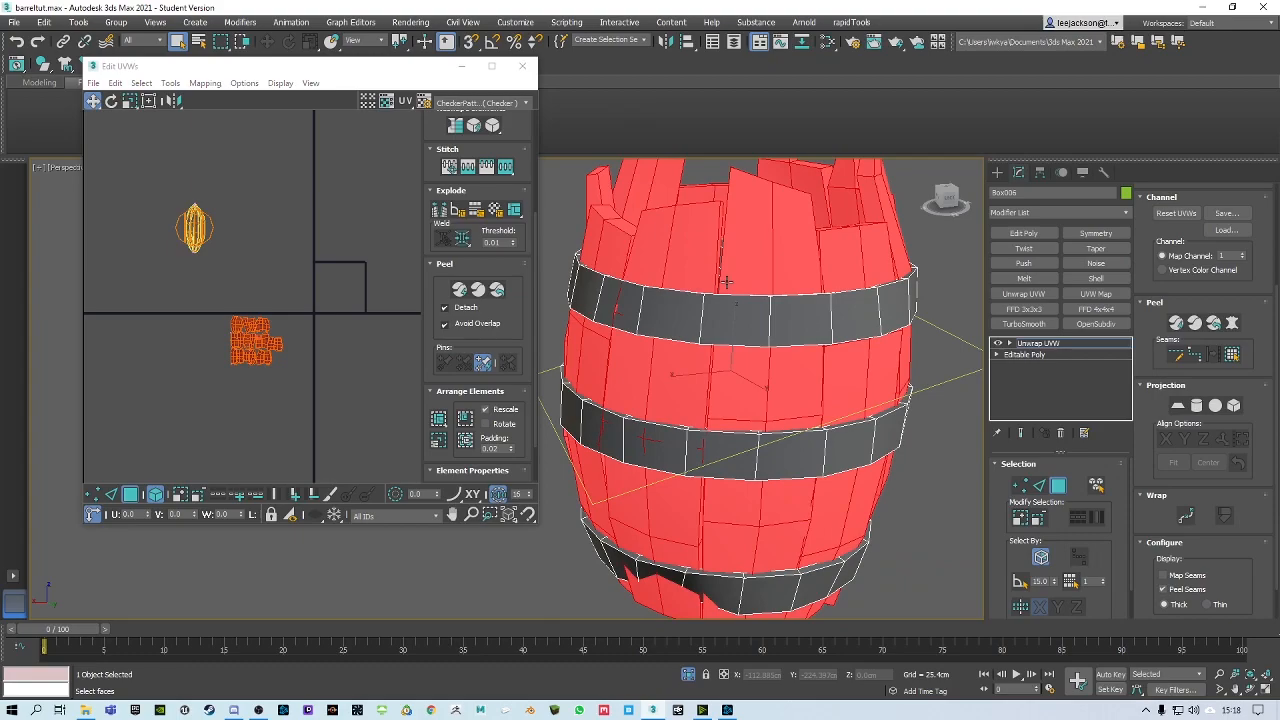
left_click(522, 66)
middle_click_drag(574, 285, 473, 288, "alt")
middle_click_drag(600, 299, 596, 262, "alt")
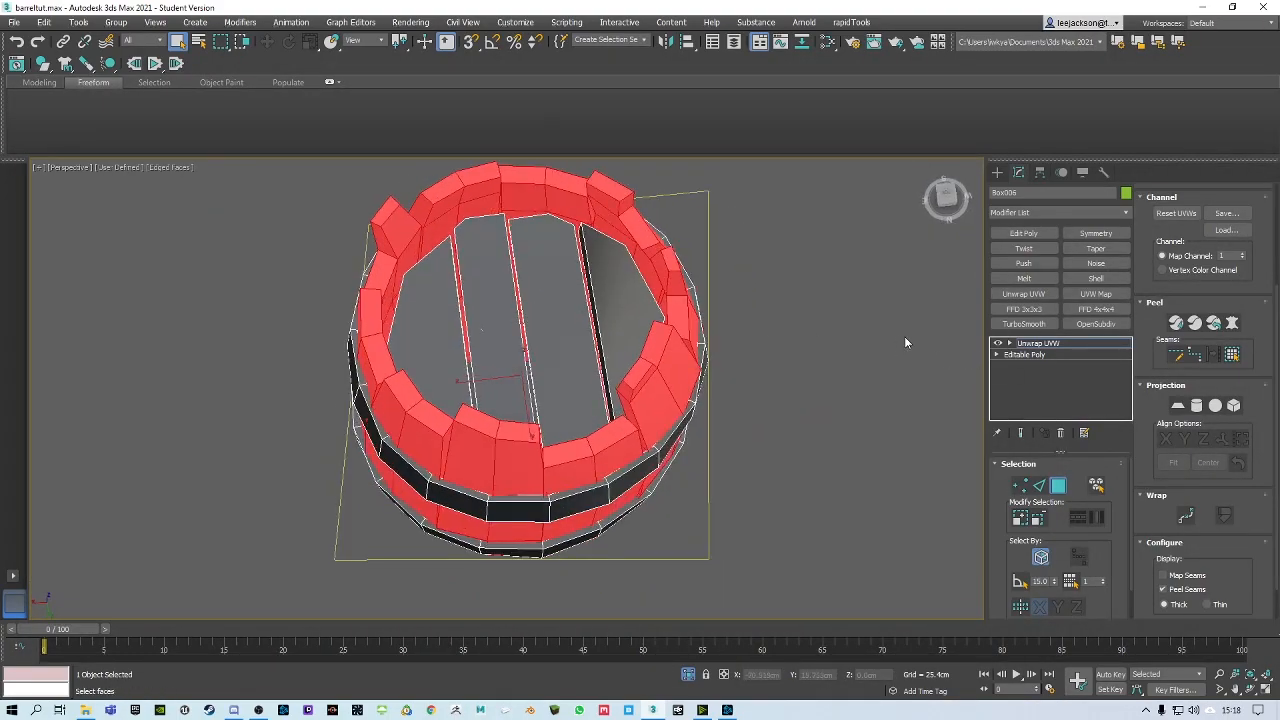
middle_click_drag(644, 275, 673, 261)
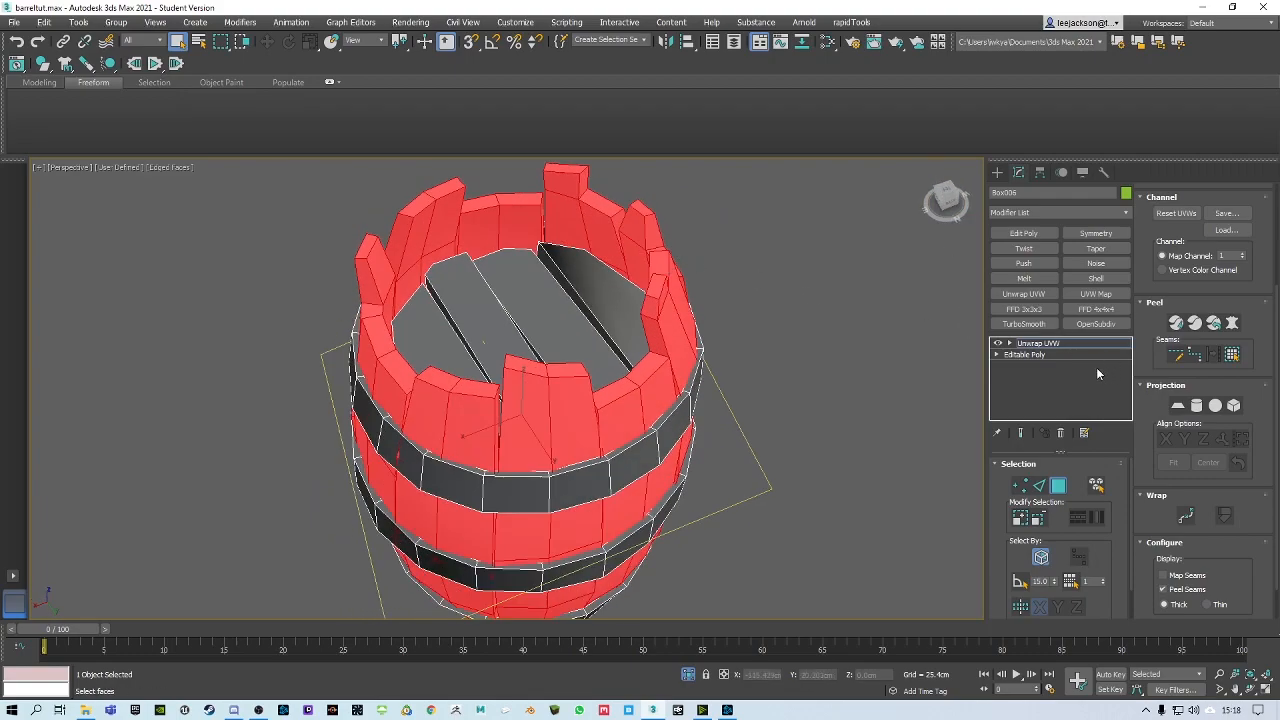
middle_click_drag(608, 319, 638, 305)
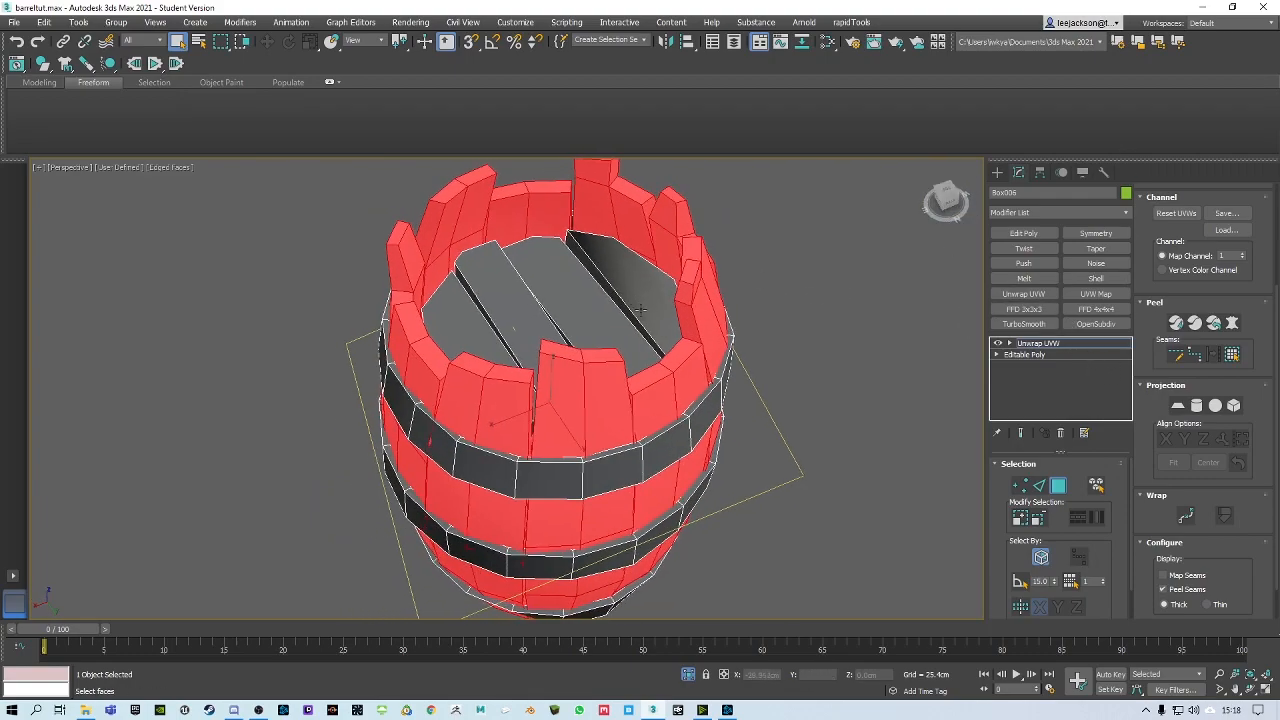
left_click(816, 323)
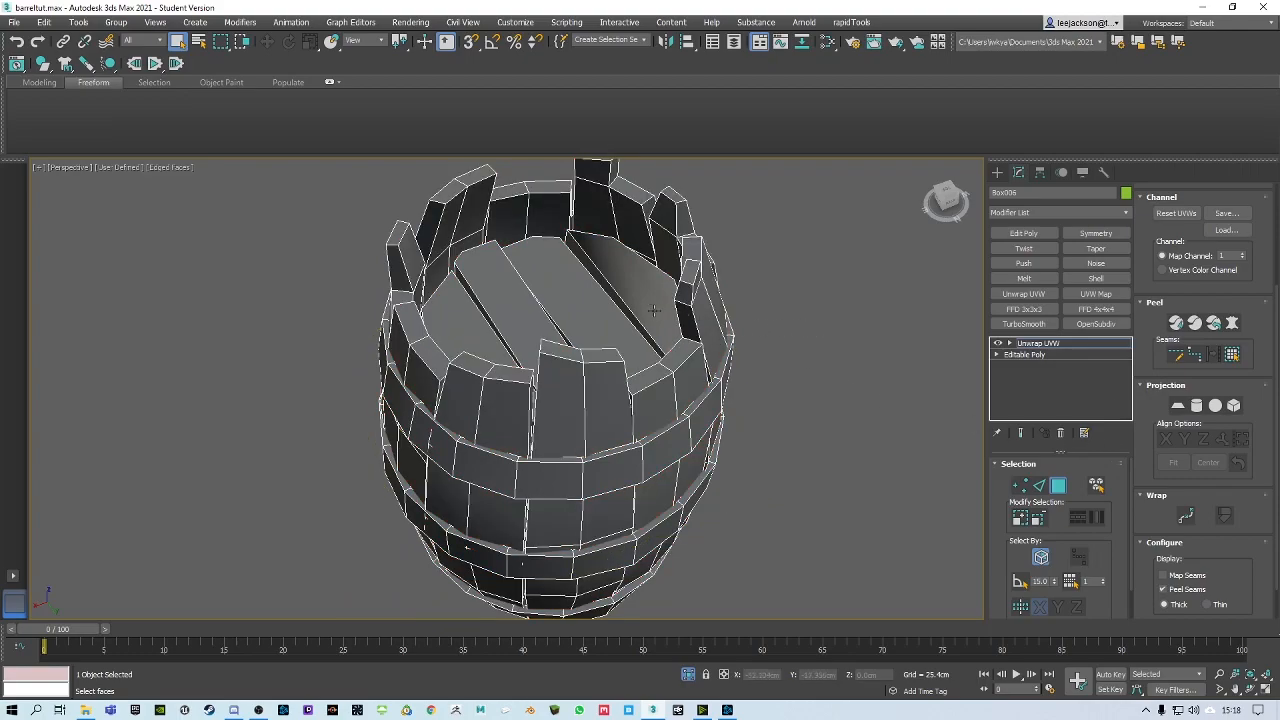
scroll(640, 310, "up", 4)
middle_click_drag(532, 288, 568, 320, "alt")
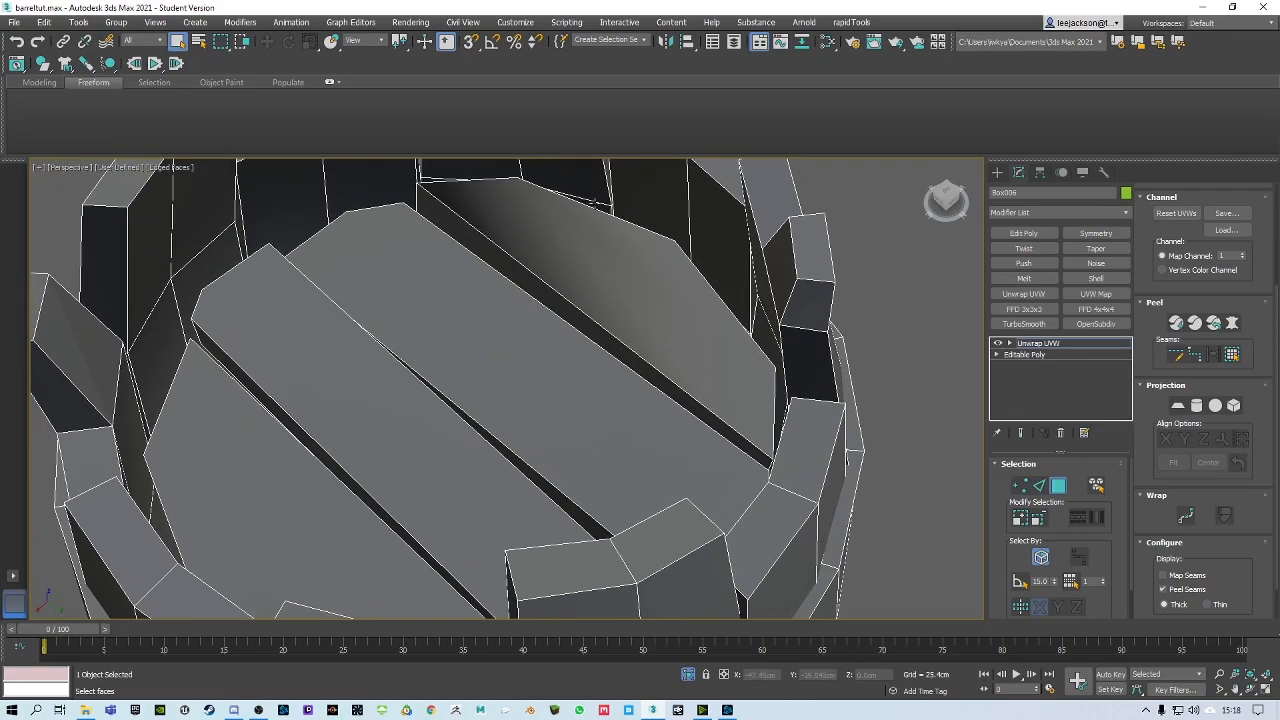
scroll(666, 286, "down", 5)
middle_click_drag(919, 384, 731, 339, "alt")
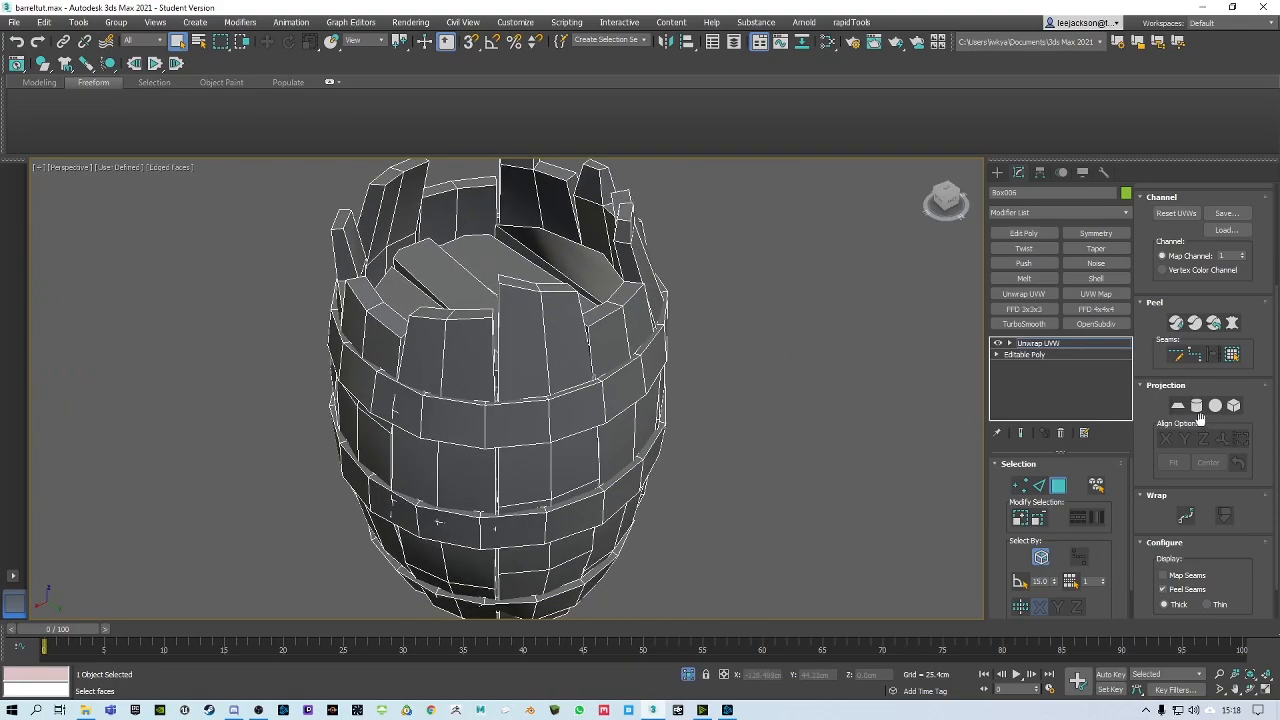
middle_click_drag(541, 347, 548, 392, "alt")
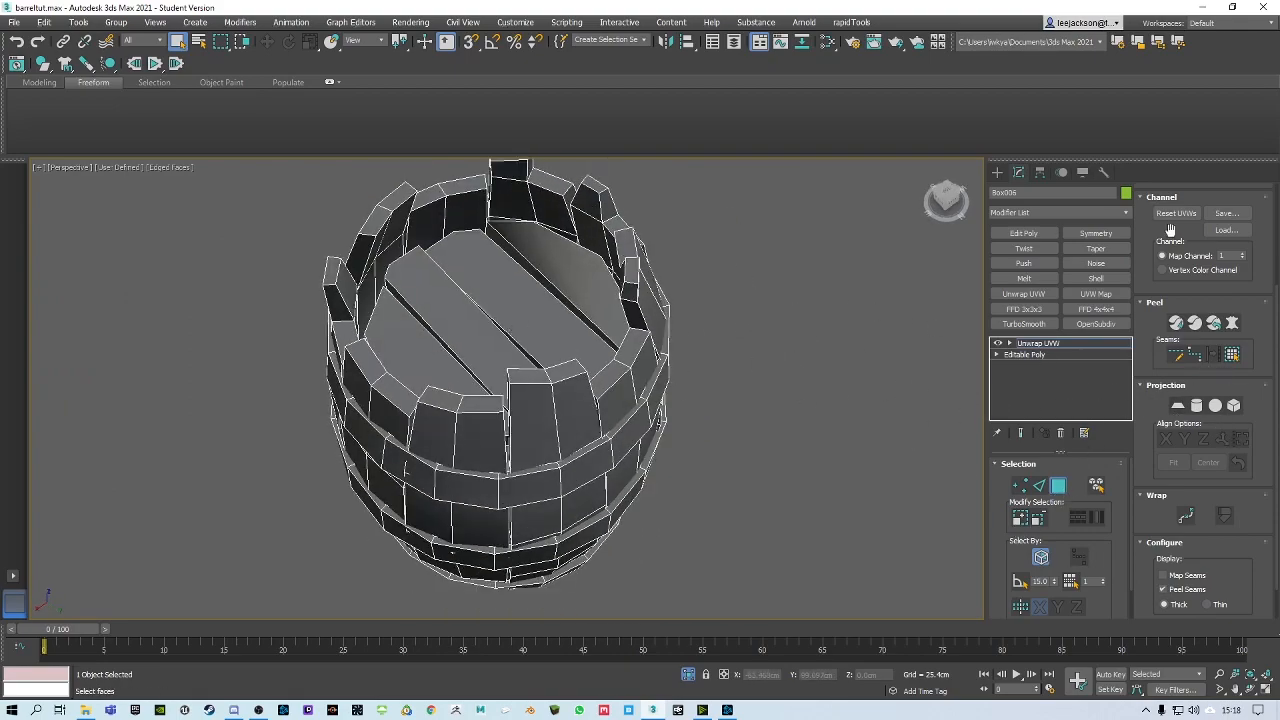
scroll(1158, 226, "up", 3)
Reopen the UV editor and flatten-map the outermost half-round lid board inside the barrel
left_click(1200, 269)
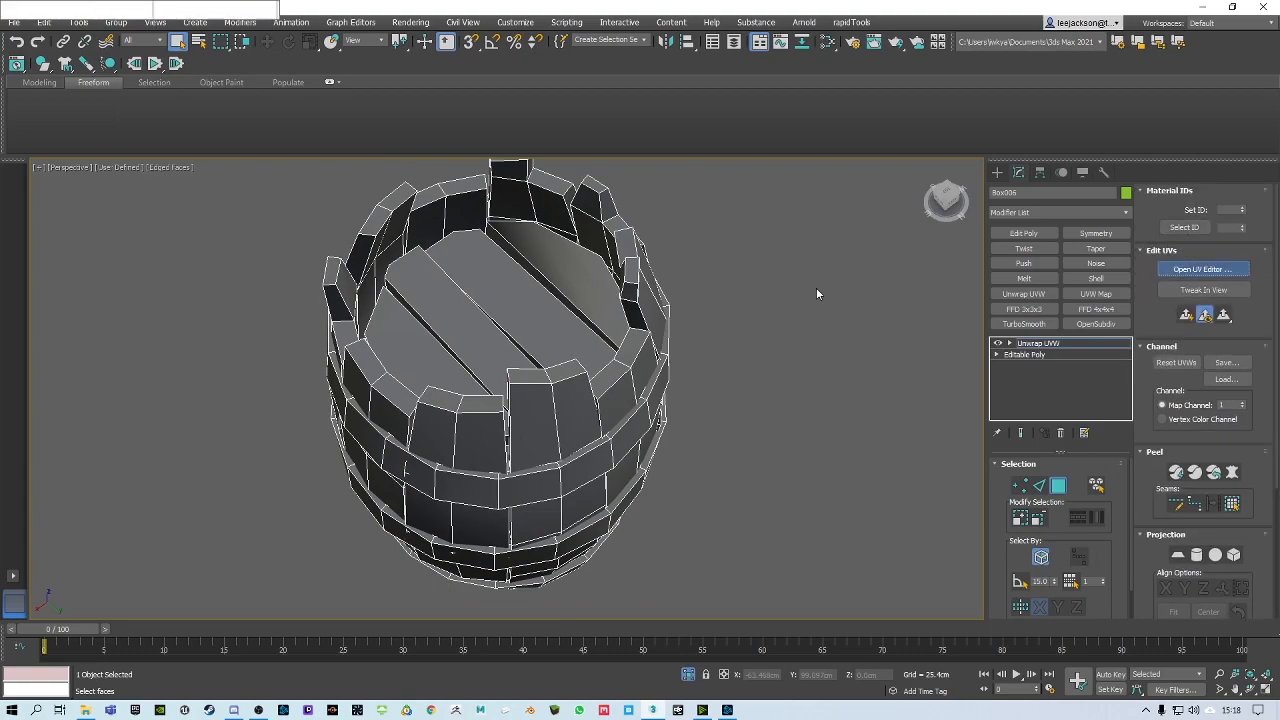
middle_click_drag(551, 301, 812, 301)
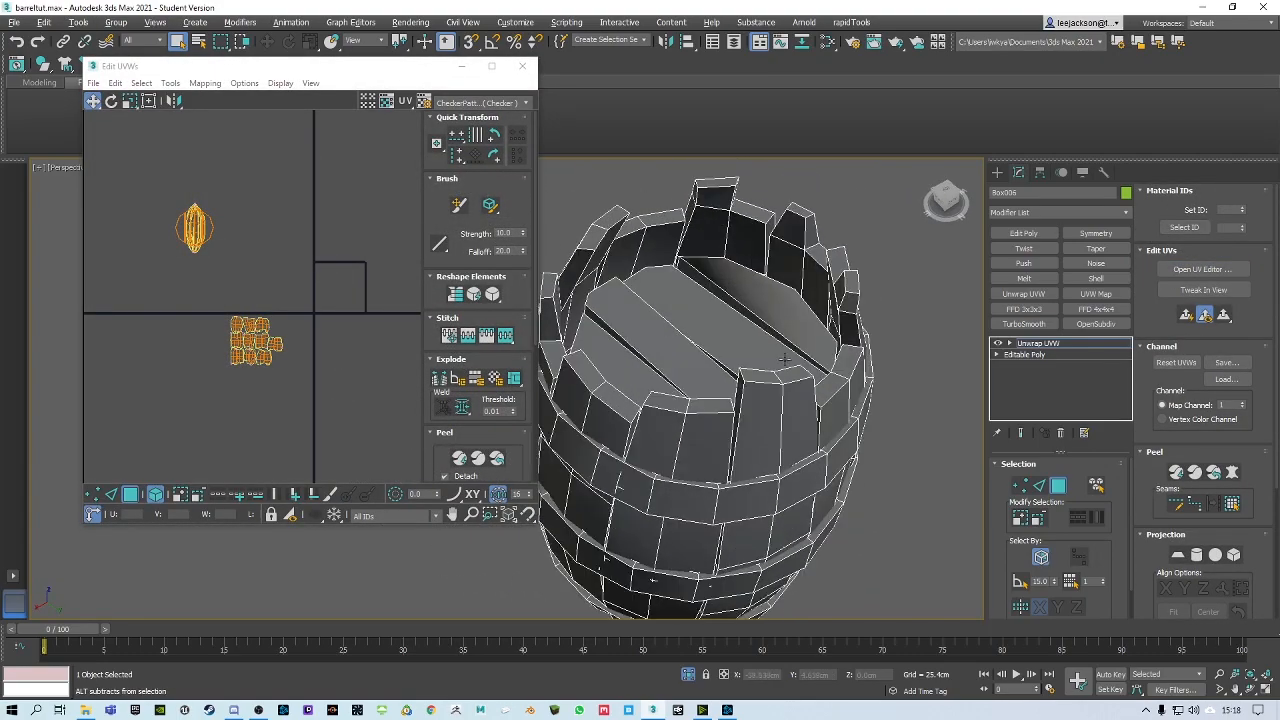
scroll(809, 301, "up", 5)
left_click(795, 296)
scroll(656, 342, "down", 6)
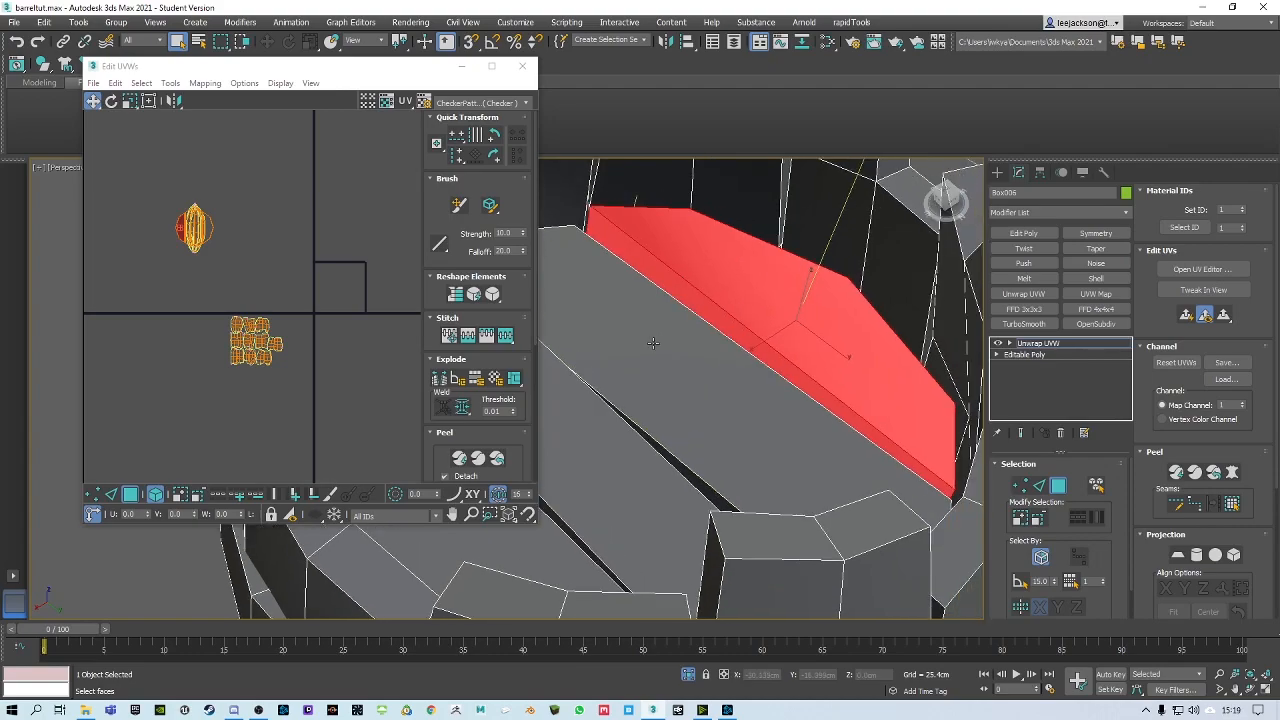
left_click(205, 83)
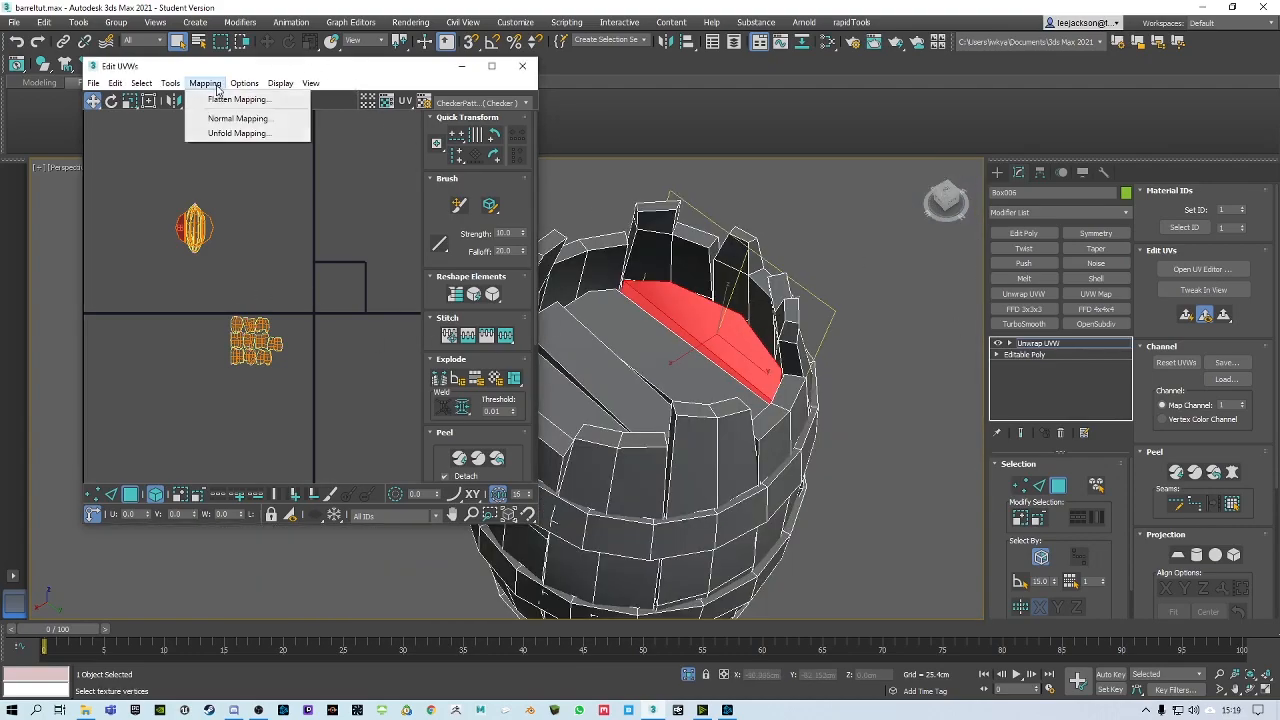
left_click(225, 103)
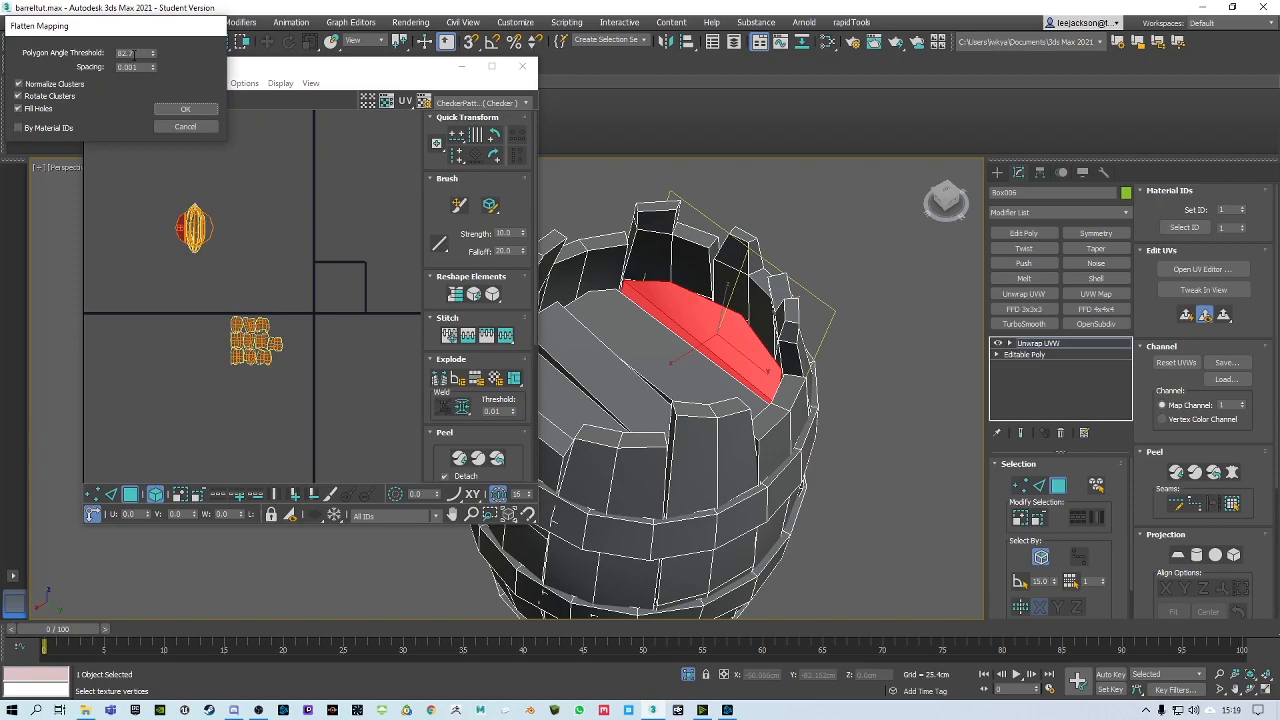
left_click(199, 114)
scroll(307, 248, "up", 3)
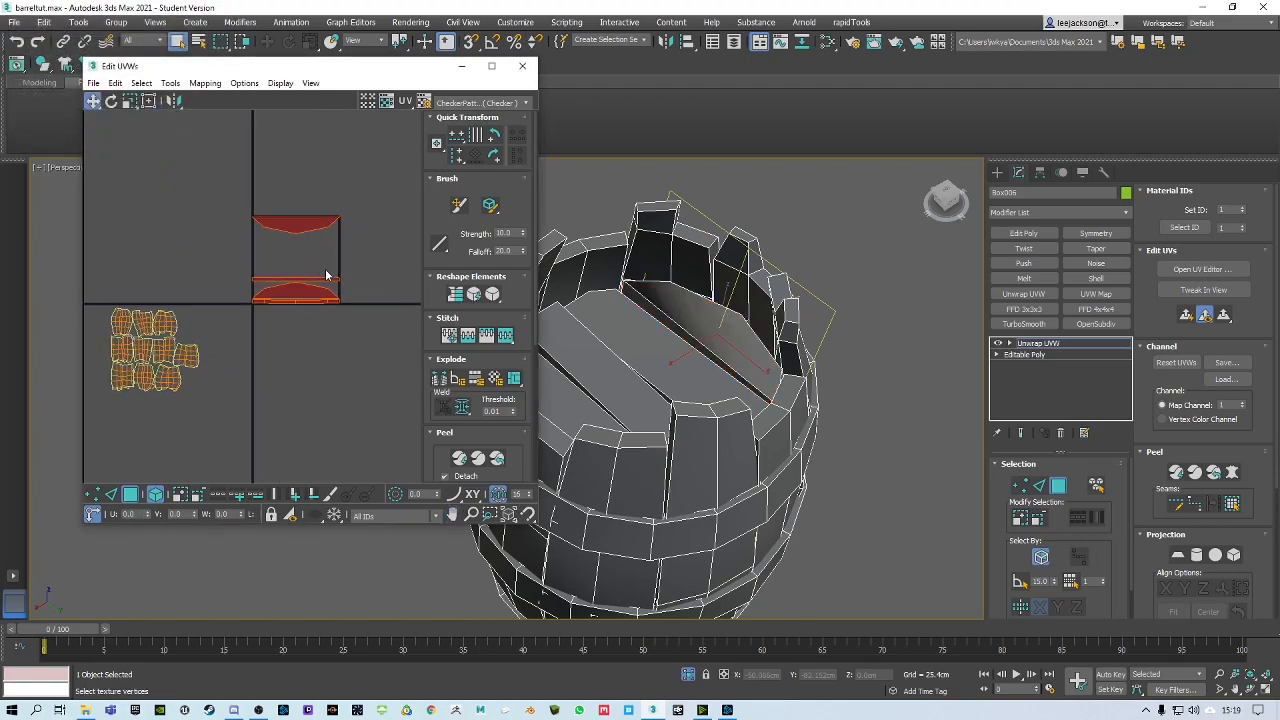
Stitch the long straight edge of the lower half-round lid face to its thin side strip
scroll(238, 334, "up", 2)
left_click(114, 494)
scroll(284, 323, "up", 3)
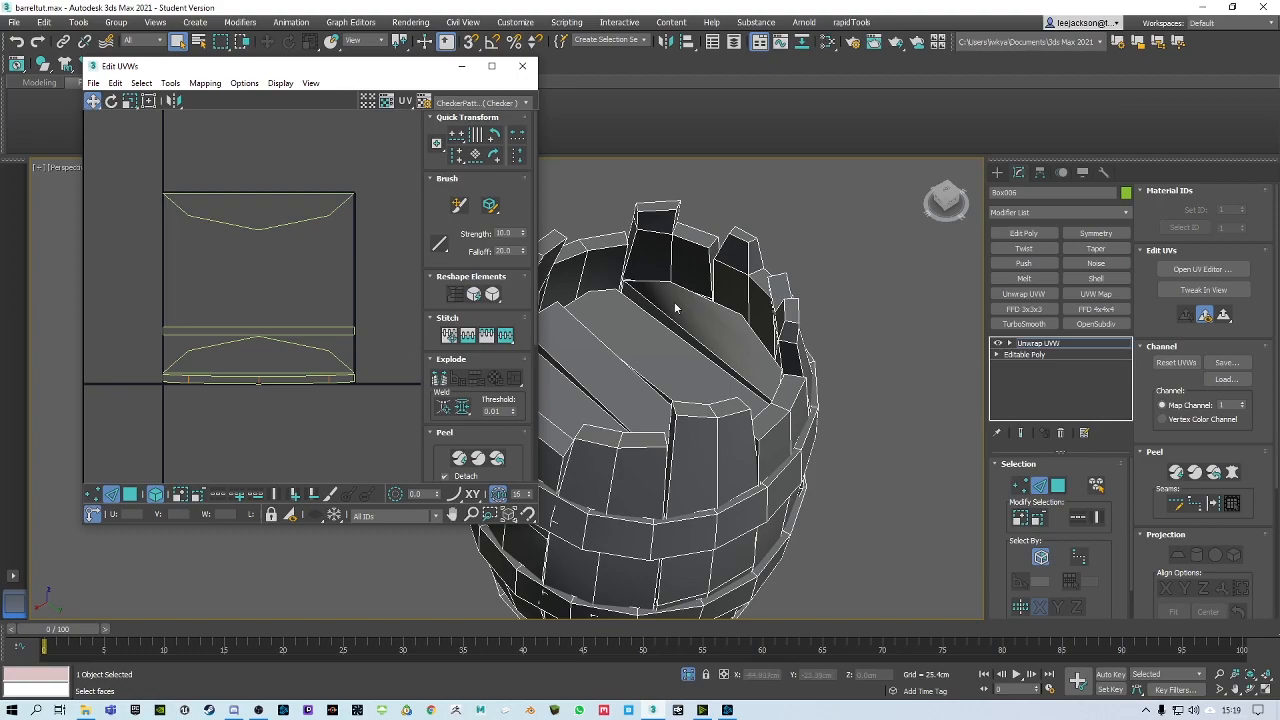
scroll(279, 347, "up", 3)
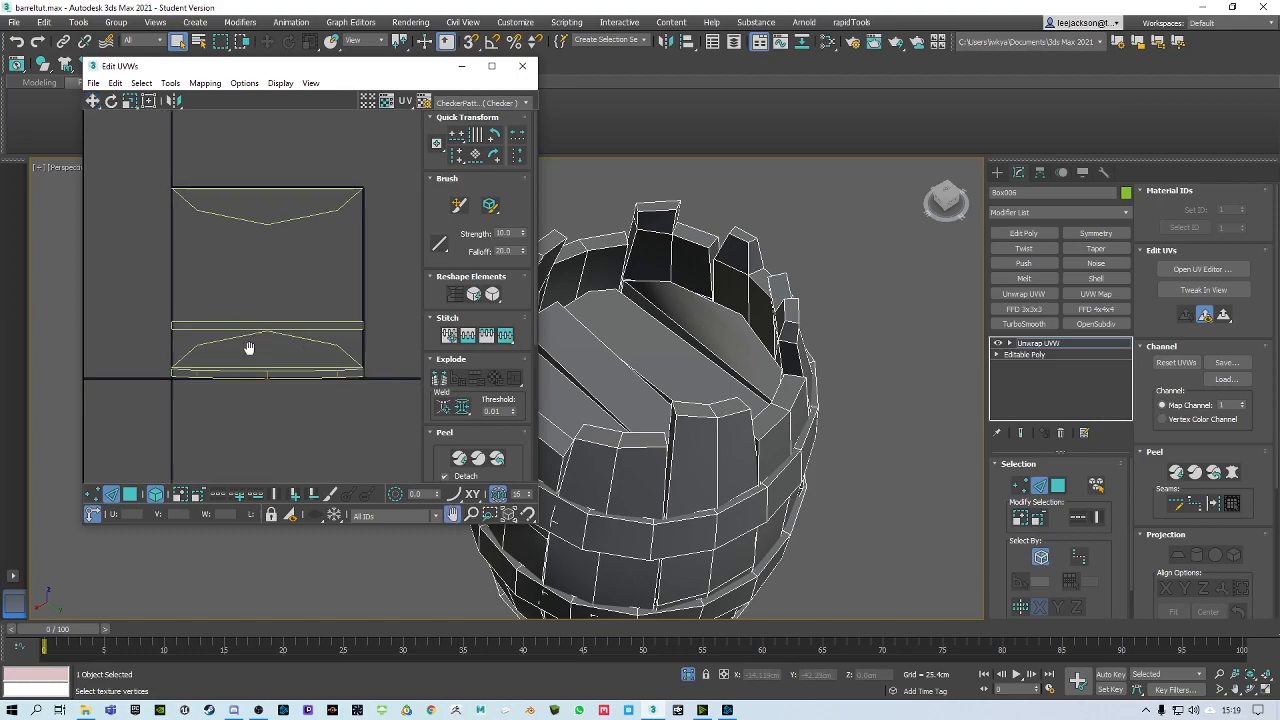
left_click(257, 342)
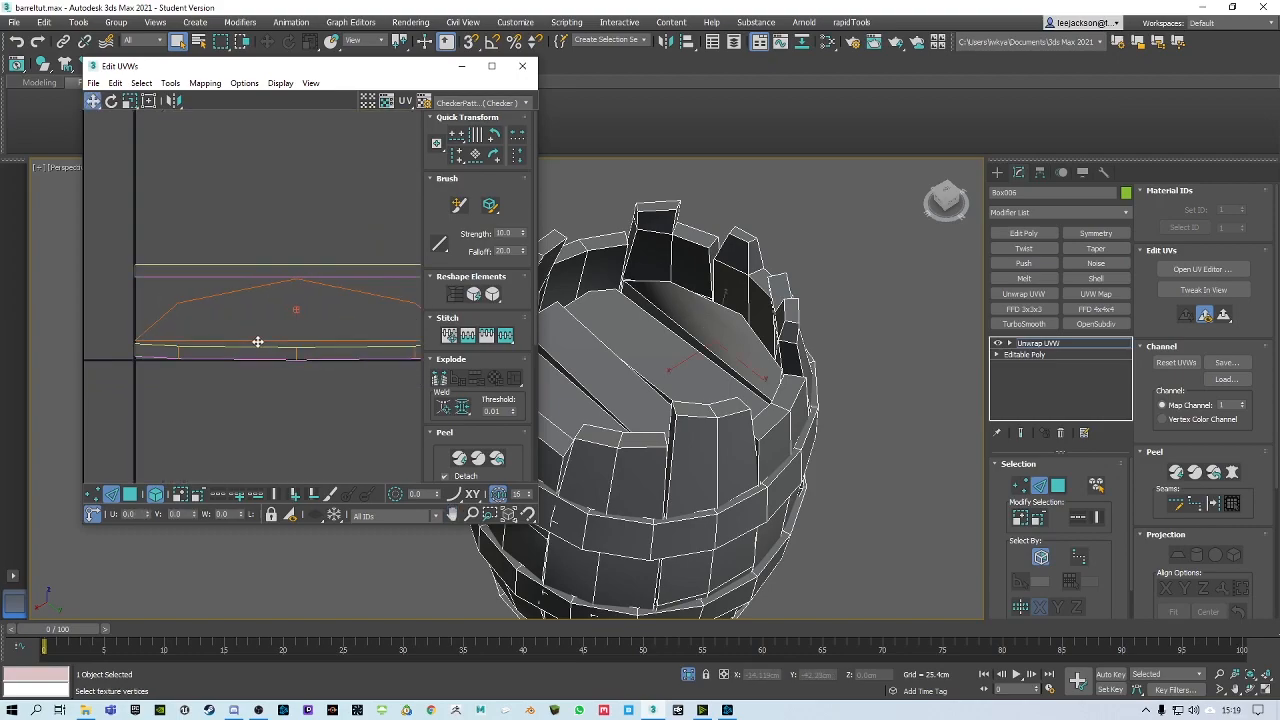
left_click(245, 341)
middle_click_drag(412, 262, 338, 273)
left_click(510, 338)
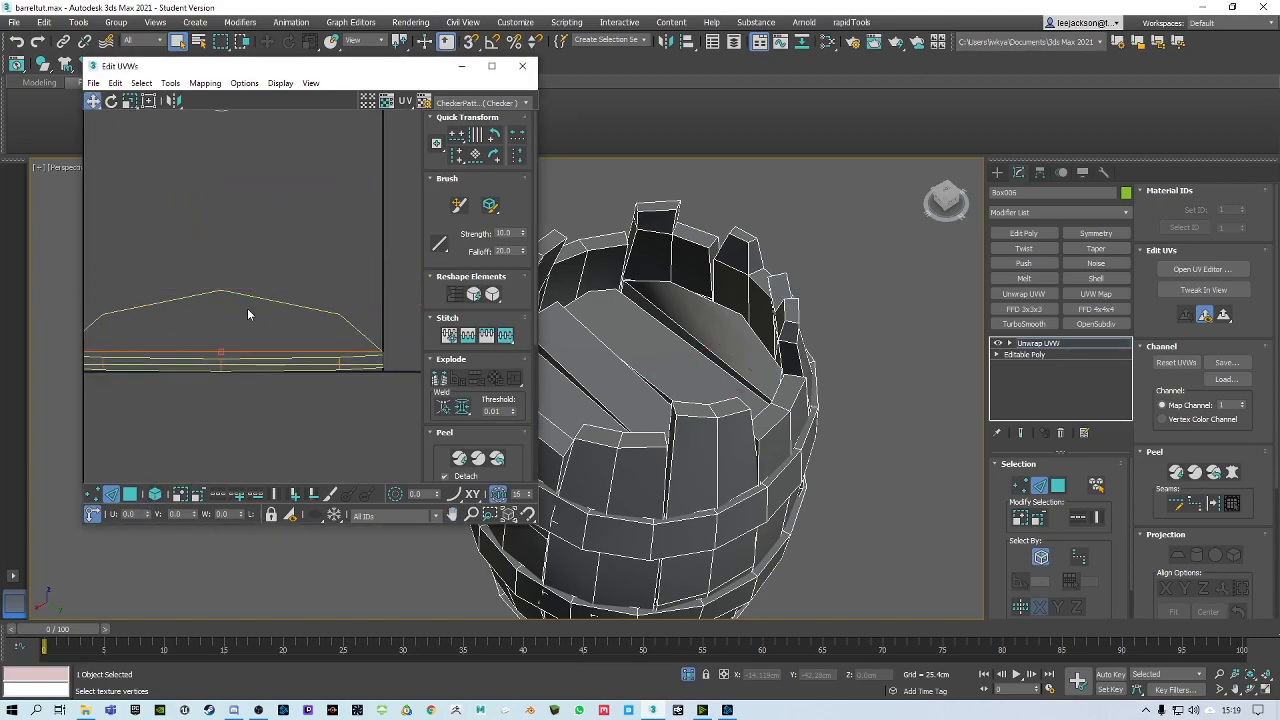
Move the stitched lid face clear of the rim strip and bring the other half-round face down above it
middle_click_drag(248, 308, 322, 268)
left_click(130, 494)
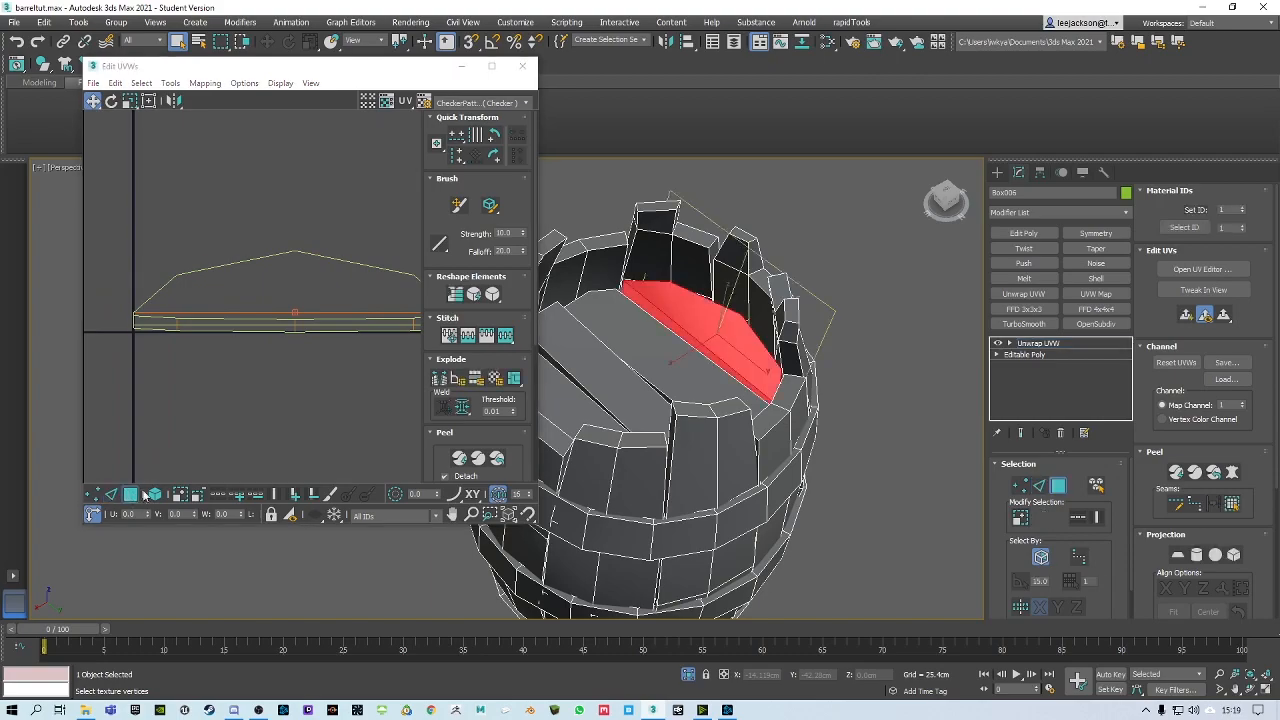
left_click(157, 494)
middle_click_drag(241, 370, 177, 410)
left_click(180, 408)
left_click(237, 327)
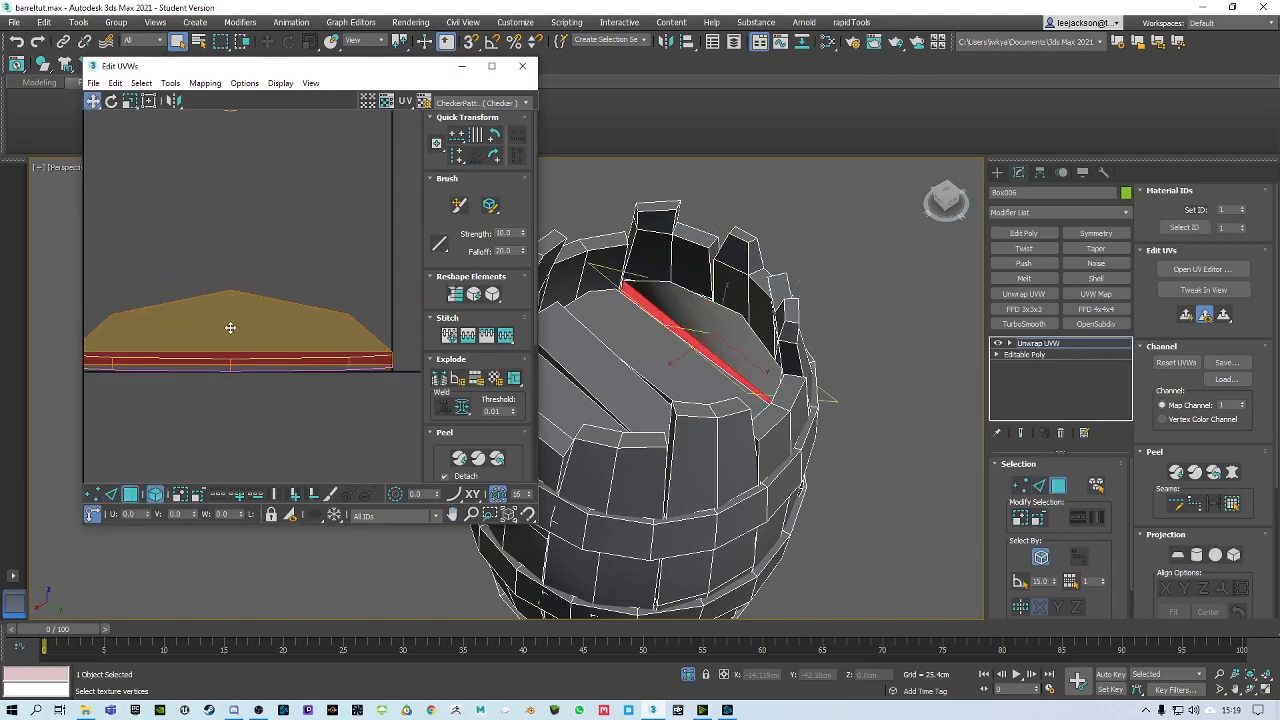
left_click_drag(230, 328, 239, 211)
scroll(228, 267, "down", 2)
middle_click_drag(228, 267, 274, 382)
mouse_move(258, 238)
left_mouse_down()
mouse_move(230, 248)
mouse_move(242, 252)
left_mouse_up()
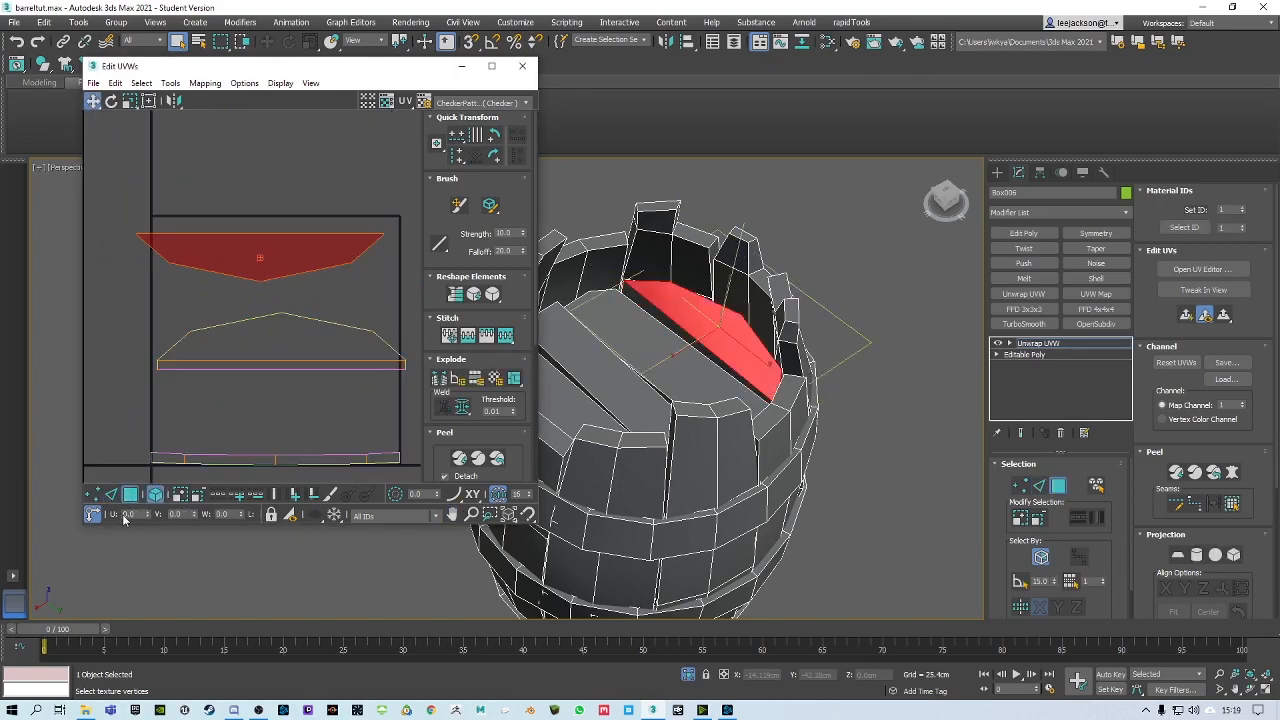
Stitch the second half-round face to the side strip, and the curved rim strip to the lid board shell
left_click(110, 494)
middle_click_drag(220, 352, 223, 294)
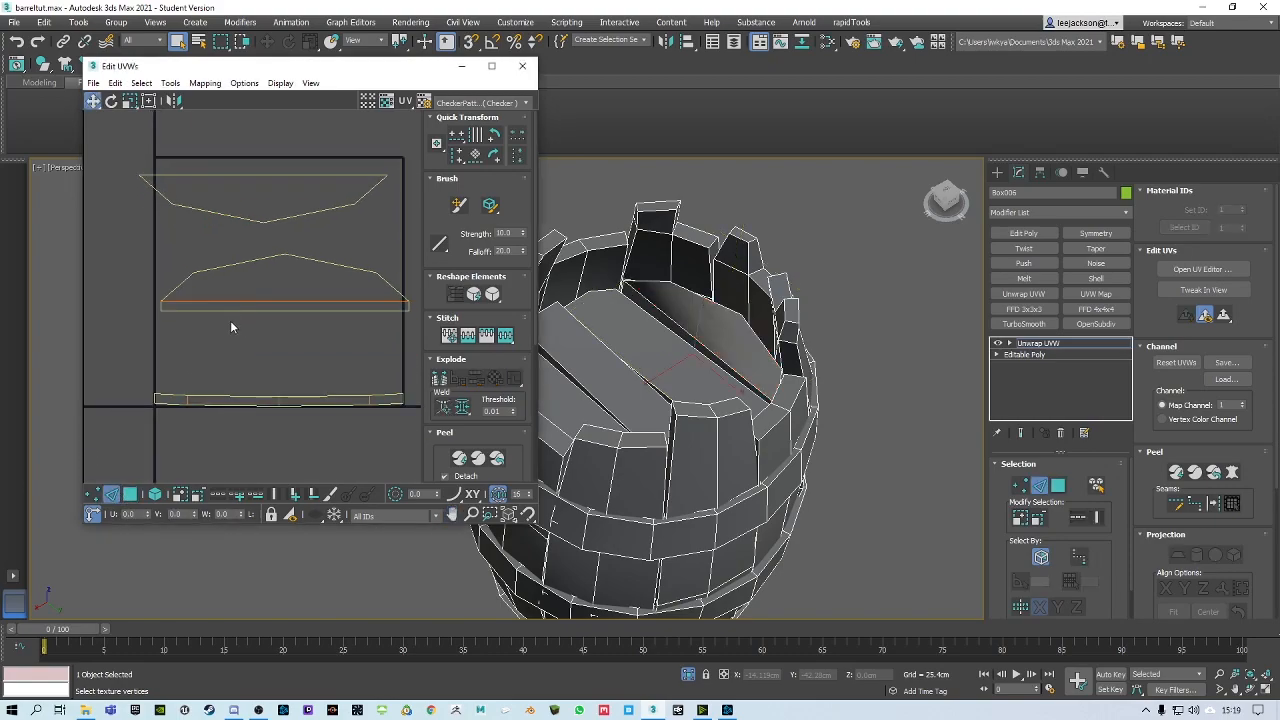
left_click(278, 312)
left_click(503, 337)
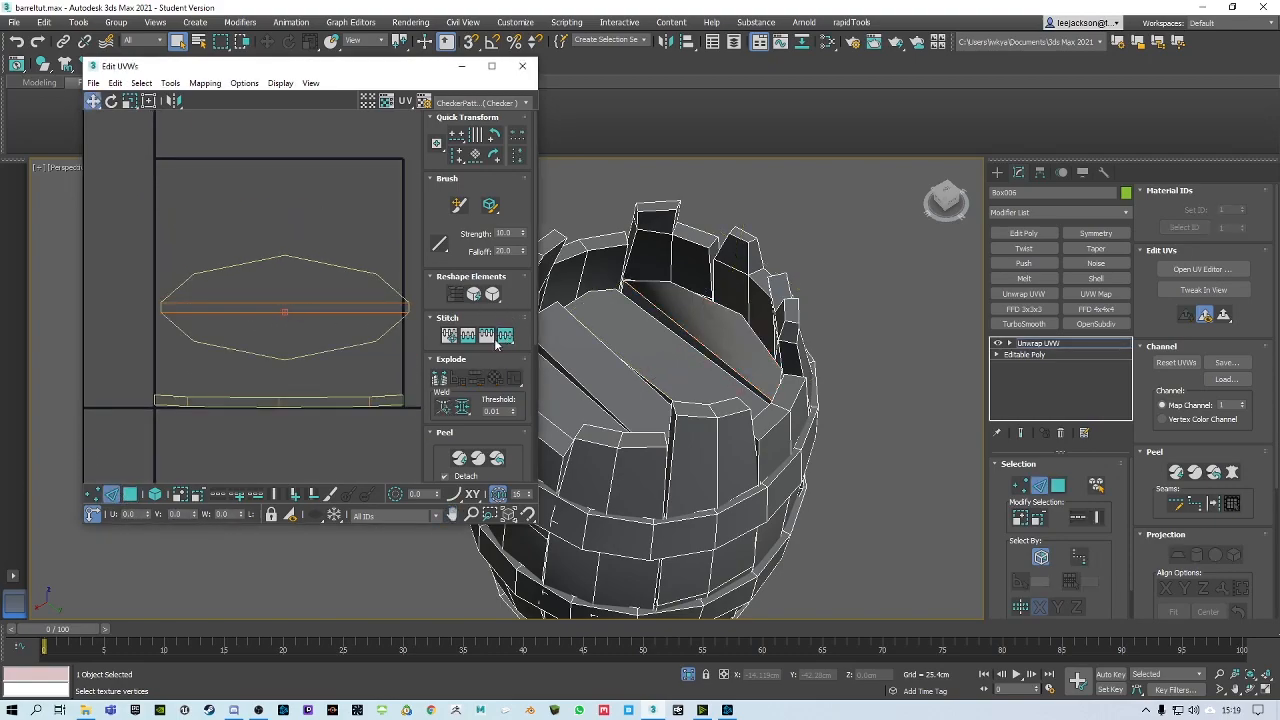
middle_click_drag(279, 327, 287, 291)
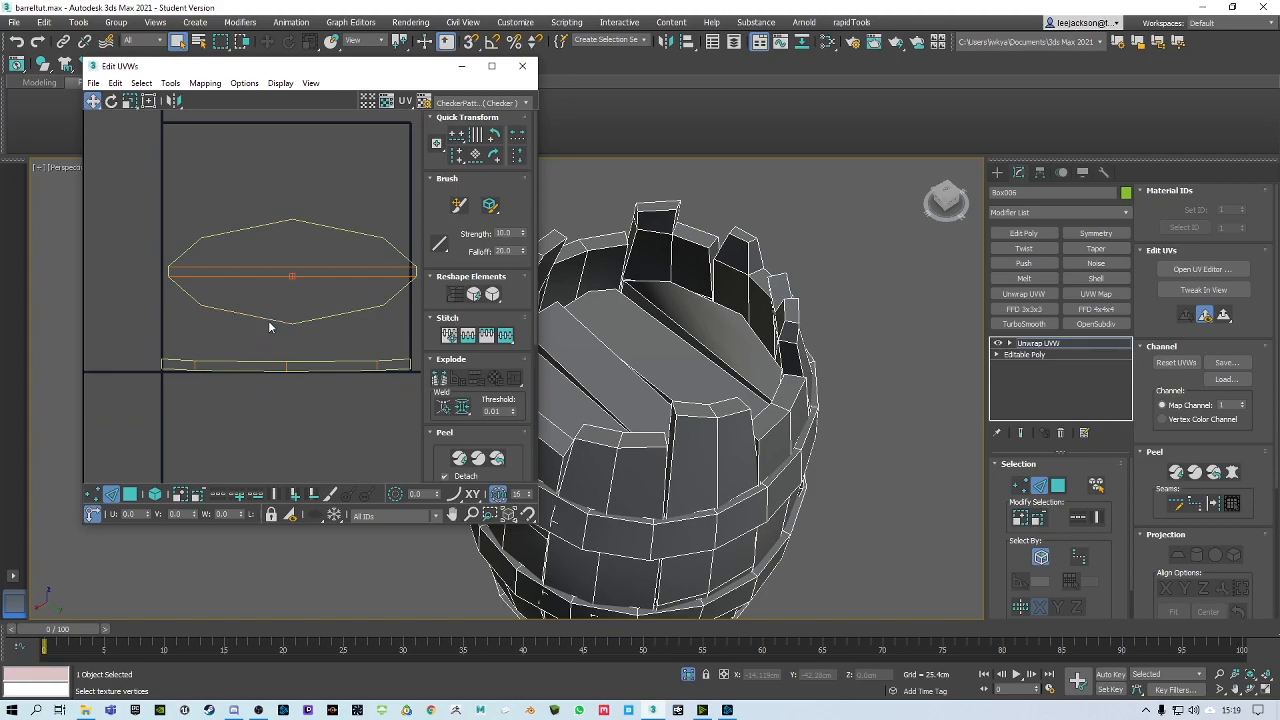
left_click(253, 362)
left_click(504, 338)
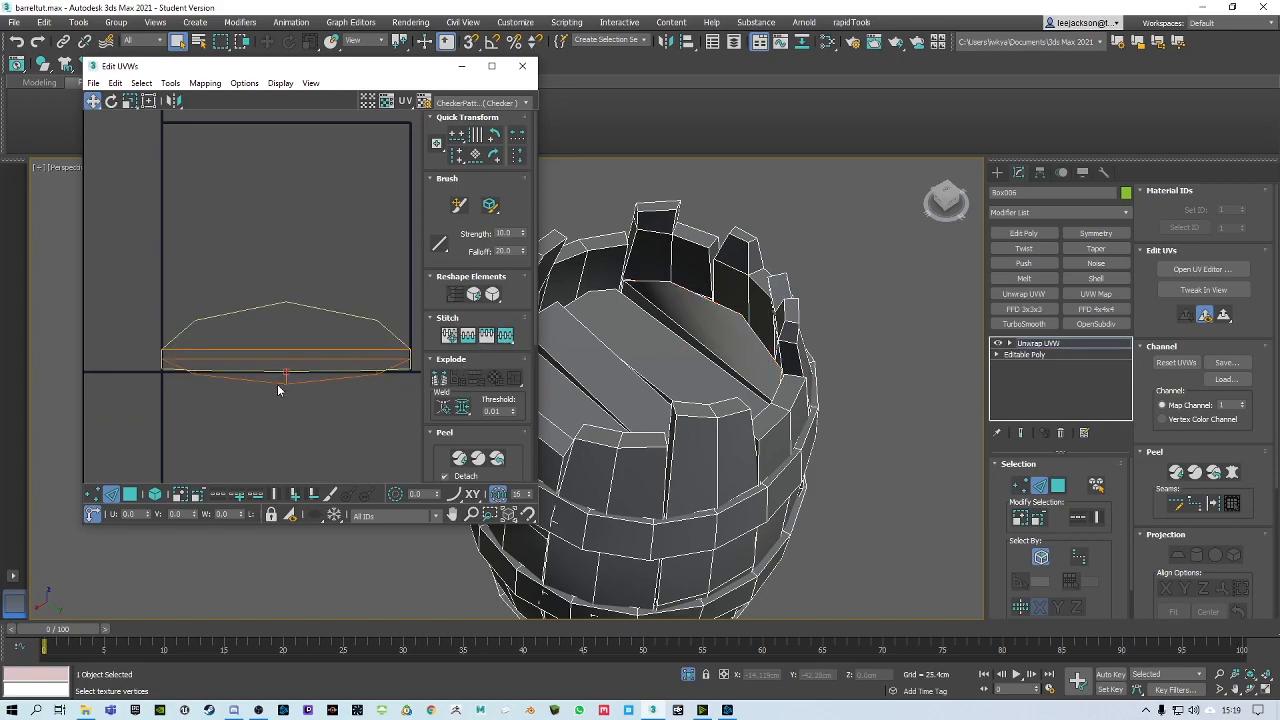
Select all faces of the stitched lid board shell and peel it flat
left_click(131, 494)
left_click_drag(190, 274, 475, 458)
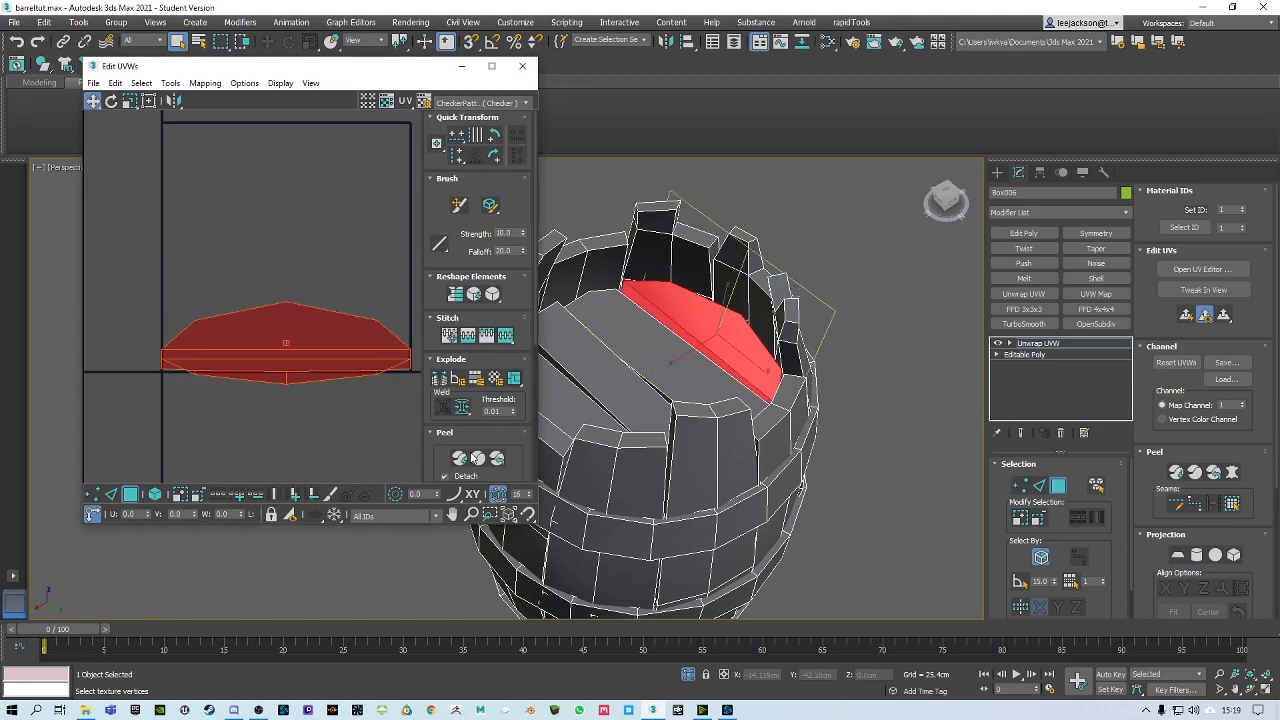
left_click(460, 457)
middle_click_drag(289, 354, 243, 343)
scroll(300, 310, "down", 5)
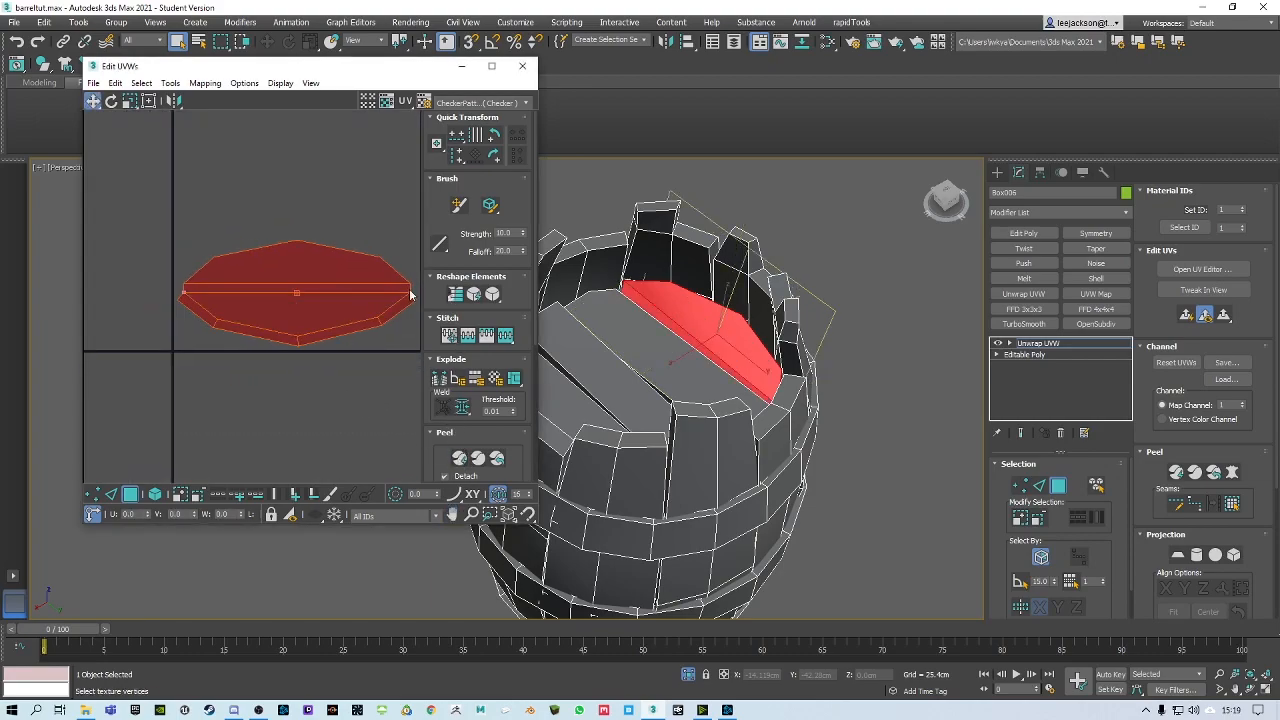
Move the peeled lid board shell near the packed plank shells, below the UV square, and rotate it upright
middle_click_drag(318, 367, 345, 330)
left_click_drag(347, 303, 297, 362)
left_click(111, 101)
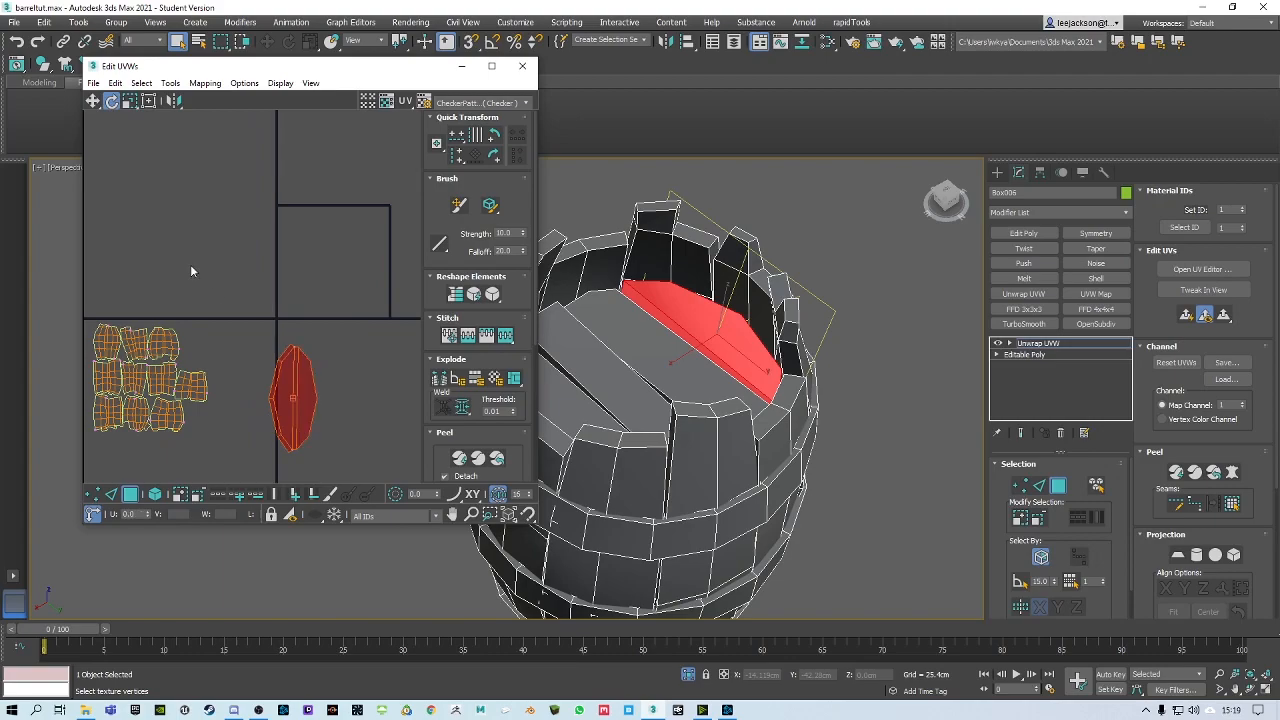
left_click(92, 101)
Apply Flatten Mapping to the wide middle lid board
middle_click_drag(714, 357, 676, 354, "alt")
left_click(205, 83)
left_click(226, 106)
left_click(203, 114)
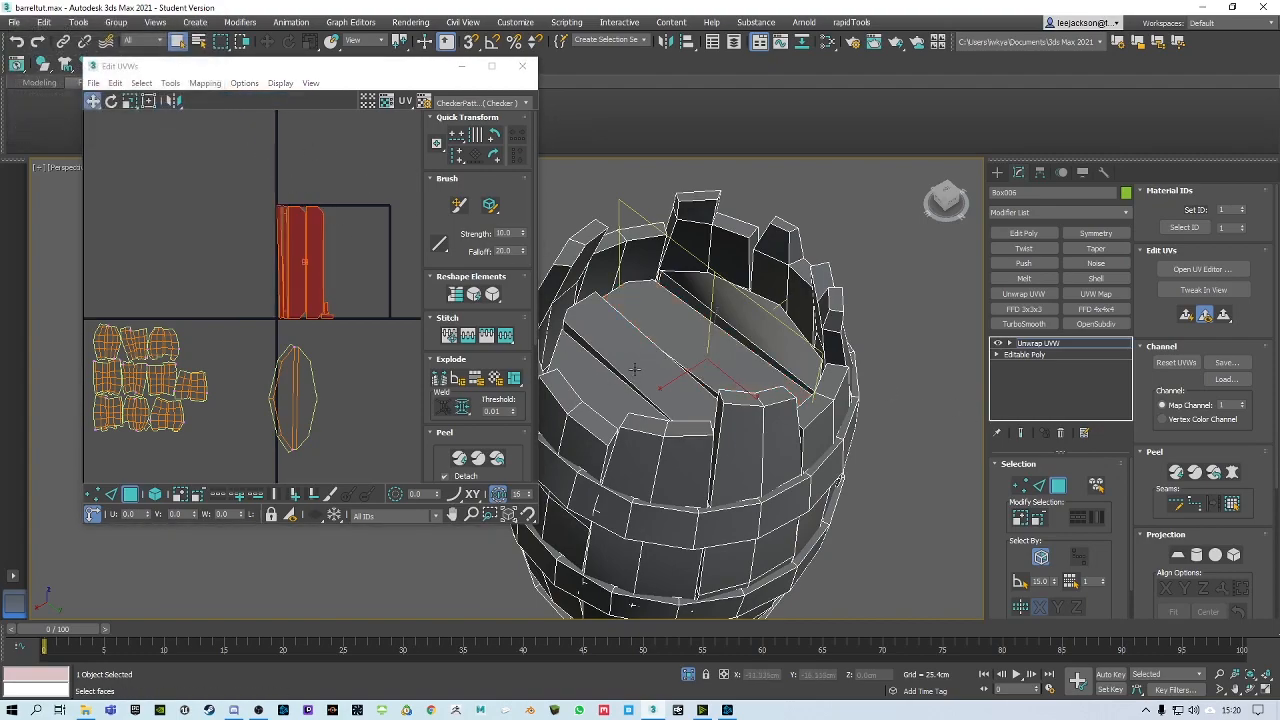
Apply Flatten Mapping to the narrow lid board and move its pieces outside the UV square
left_click(205, 83)
left_click(226, 106)
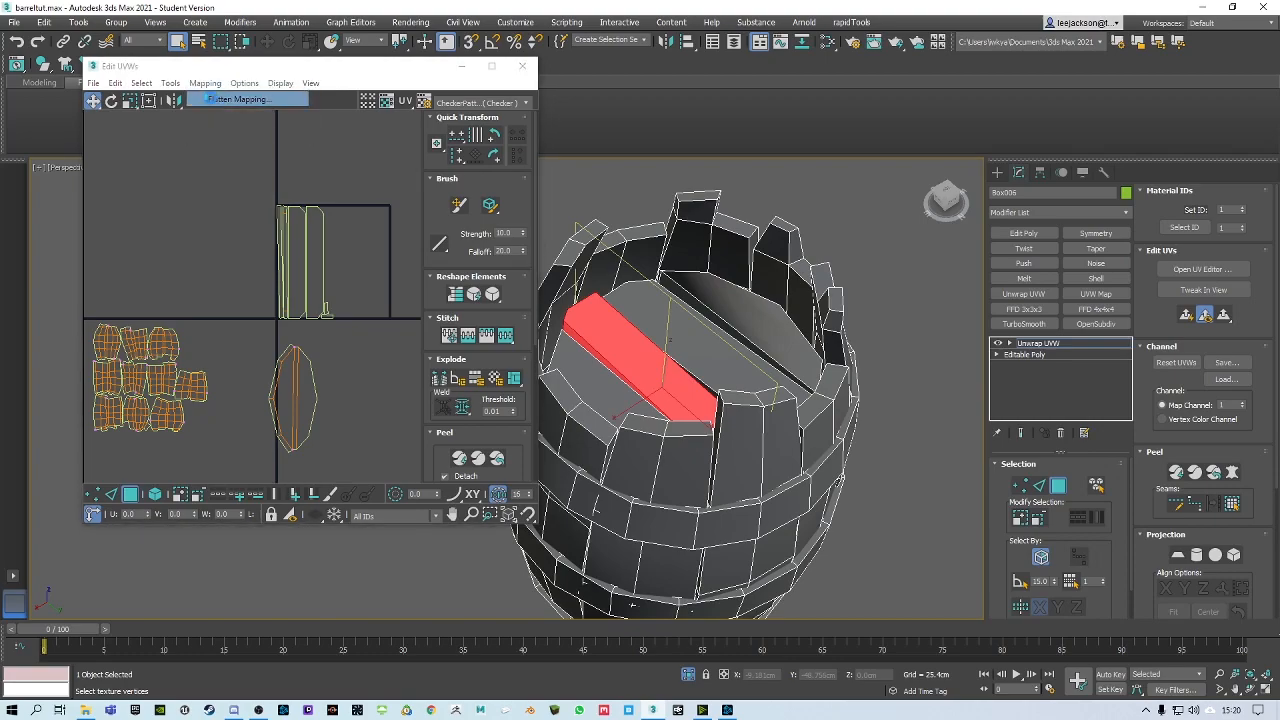
left_click(200, 111)
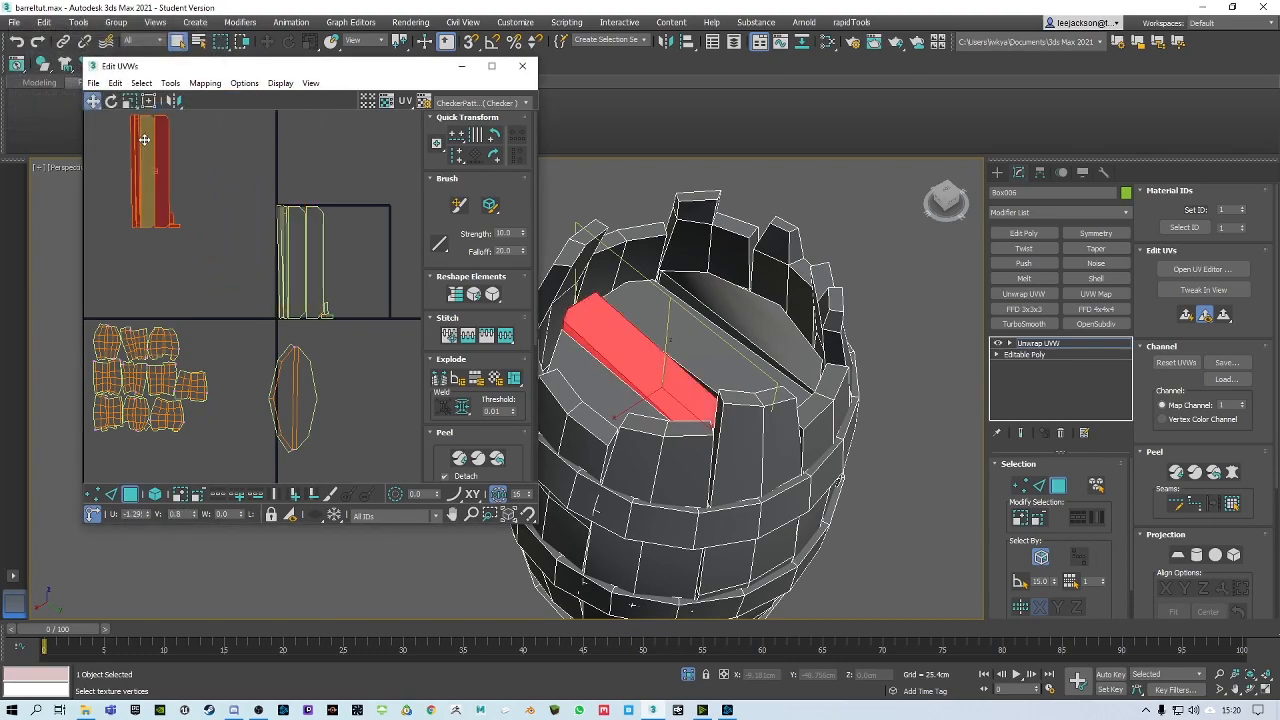
middle_click_drag(268, 186, 282, 234)
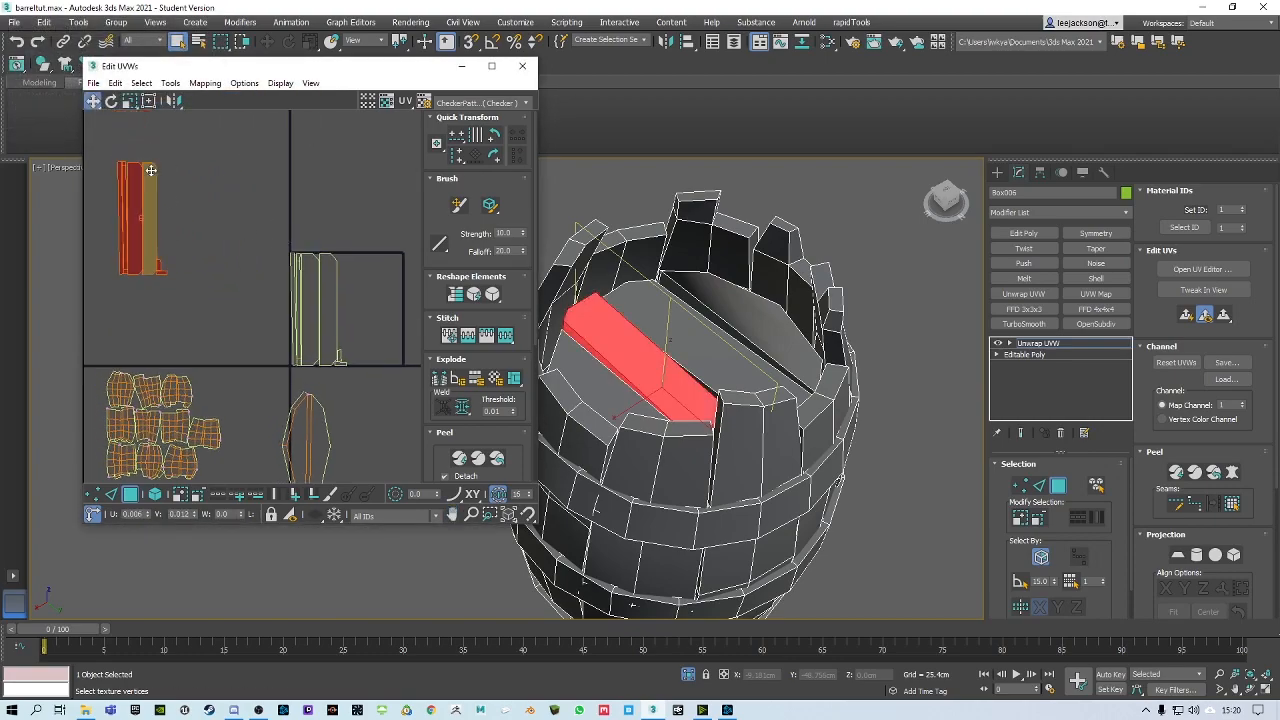
left_click_drag(147, 172, 222, 132)
Apply Flatten Mapping to the remaining half-round lid board and move its pieces outside the UV square, away from the other boards
left_click(597, 363)
left_click(205, 83)
left_click(237, 100)
left_click(200, 111)
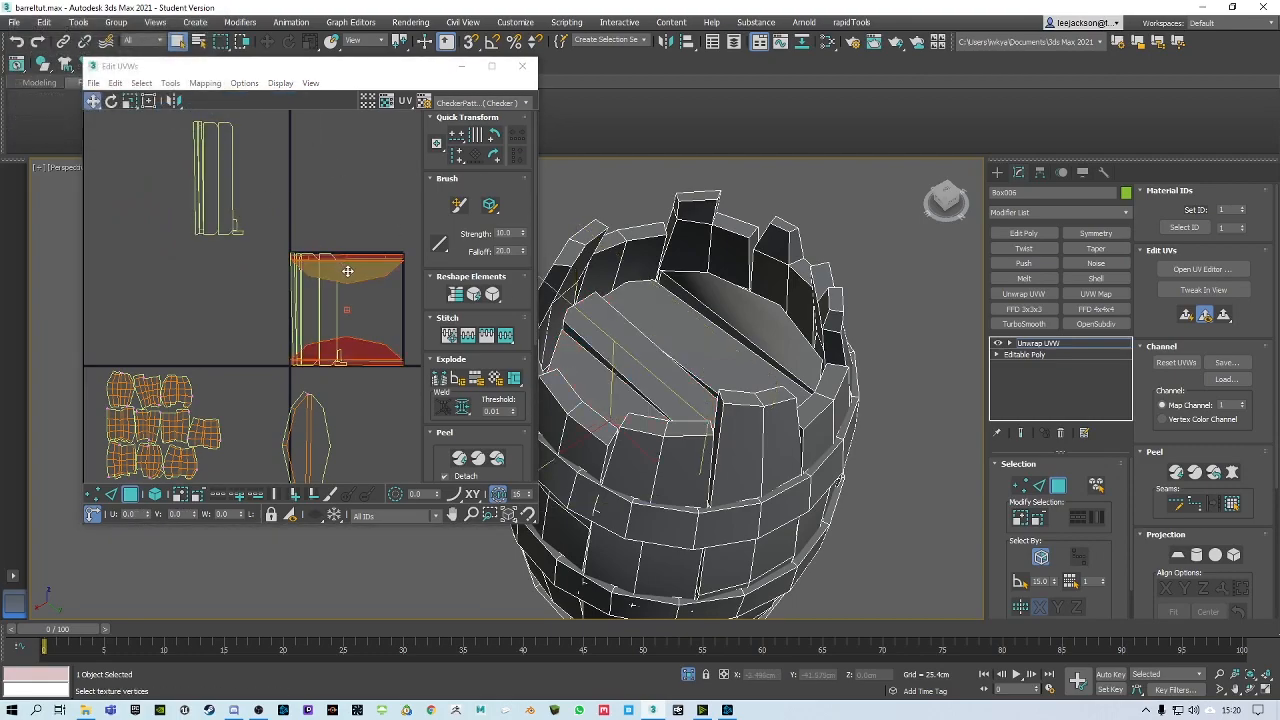
left_click_drag(347, 268, 342, 174)
middle_click_drag(342, 174, 258, 228)
left_click_drag(283, 183, 398, 196)
middle_click_drag(358, 200, 400, 139)
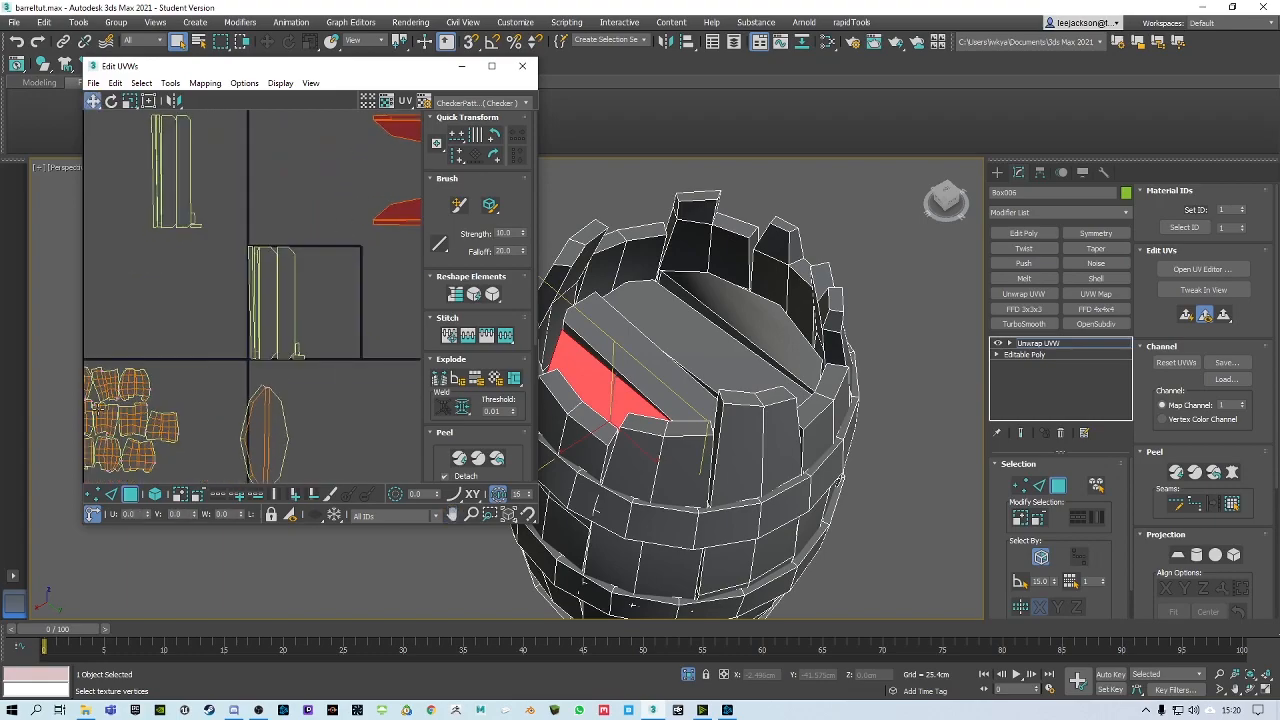
Stitch the narrow lid board's two long faces and thin side strips together along their long edges
left_click(112, 494)
scroll(257, 227, "up", 3)
middle_click_drag(214, 152, 287, 220)
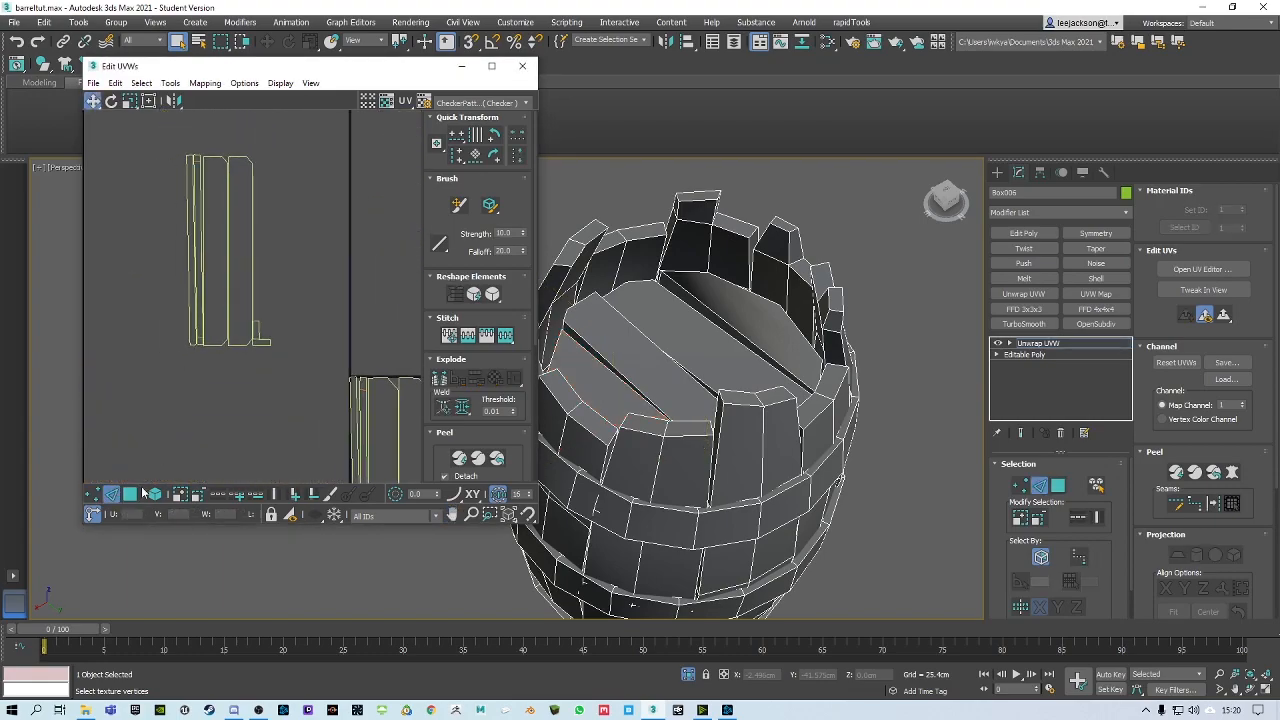
scroll(257, 270, "up", 3)
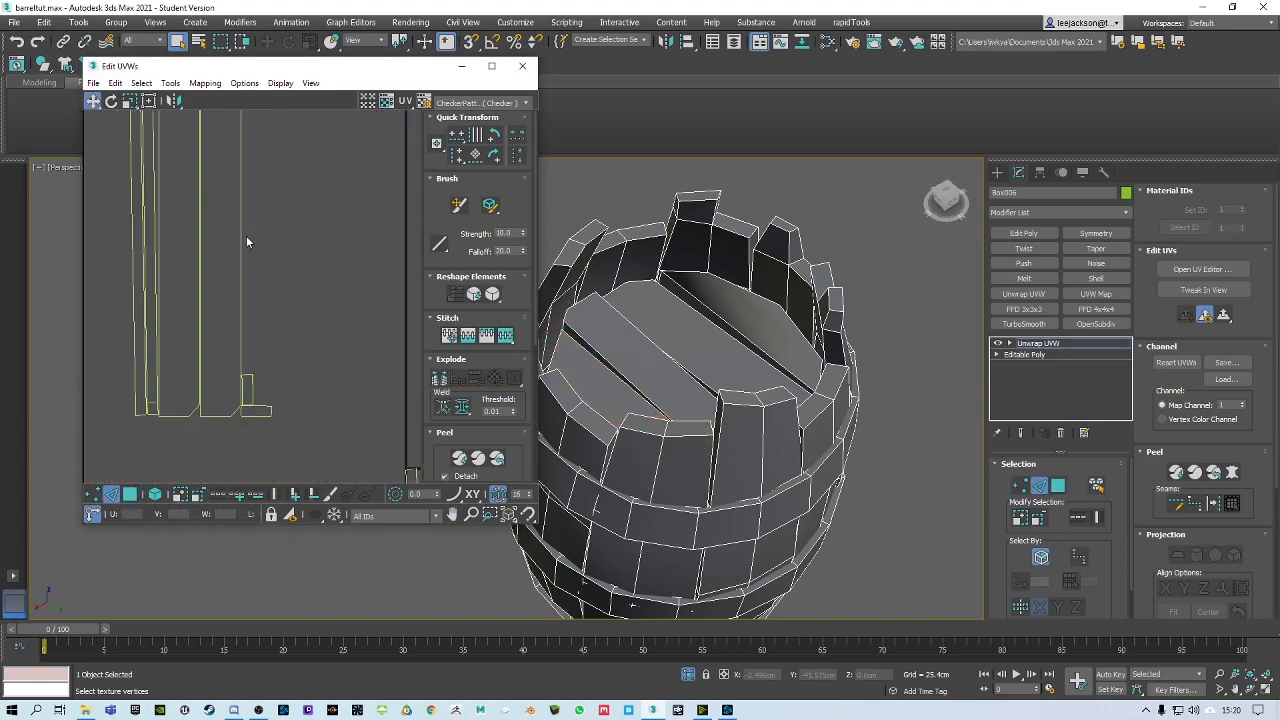
left_click(241, 240)
left_click(484, 336)
middle_click_drag(262, 246, 286, 261)
left_click(274, 258)
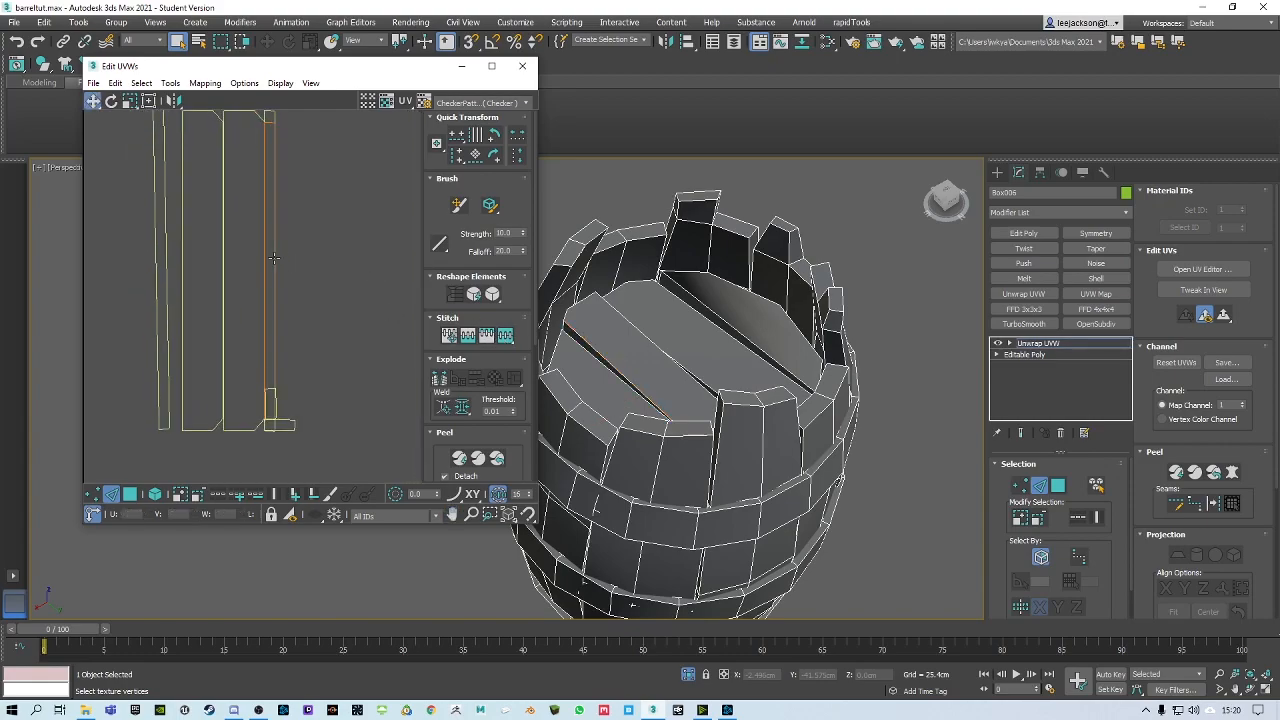
left_click(512, 338)
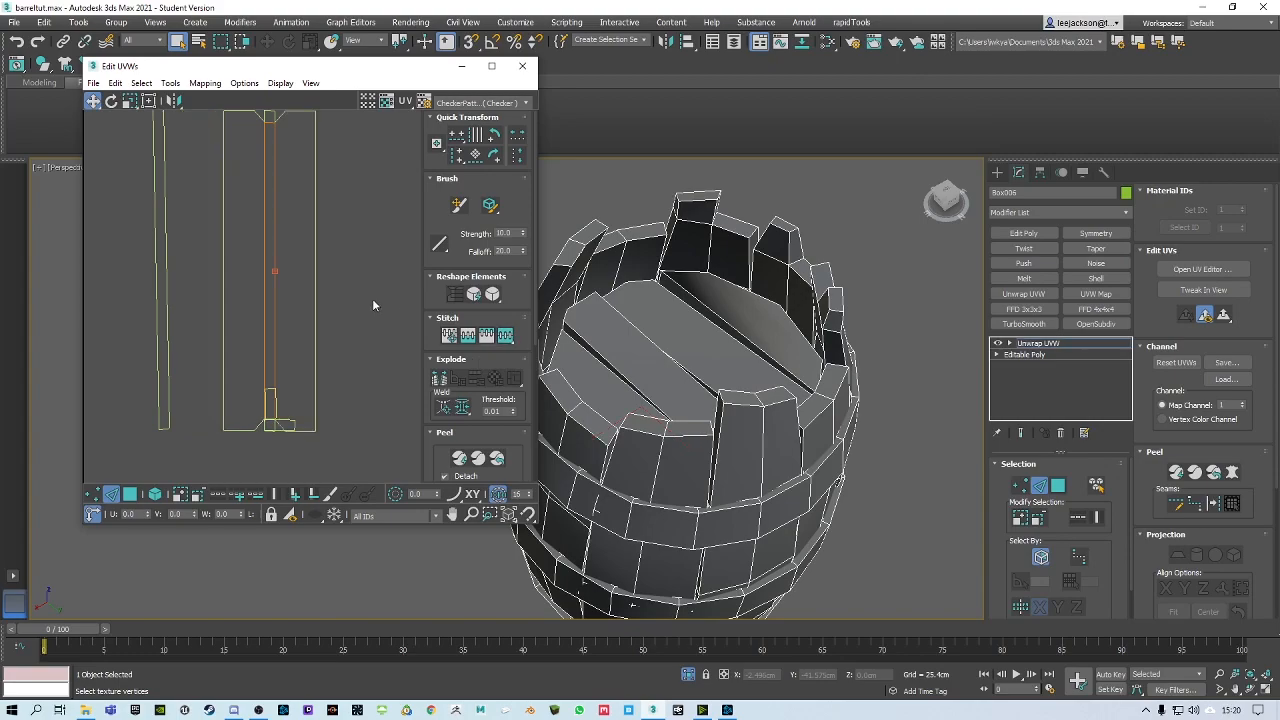
left_click(188, 228)
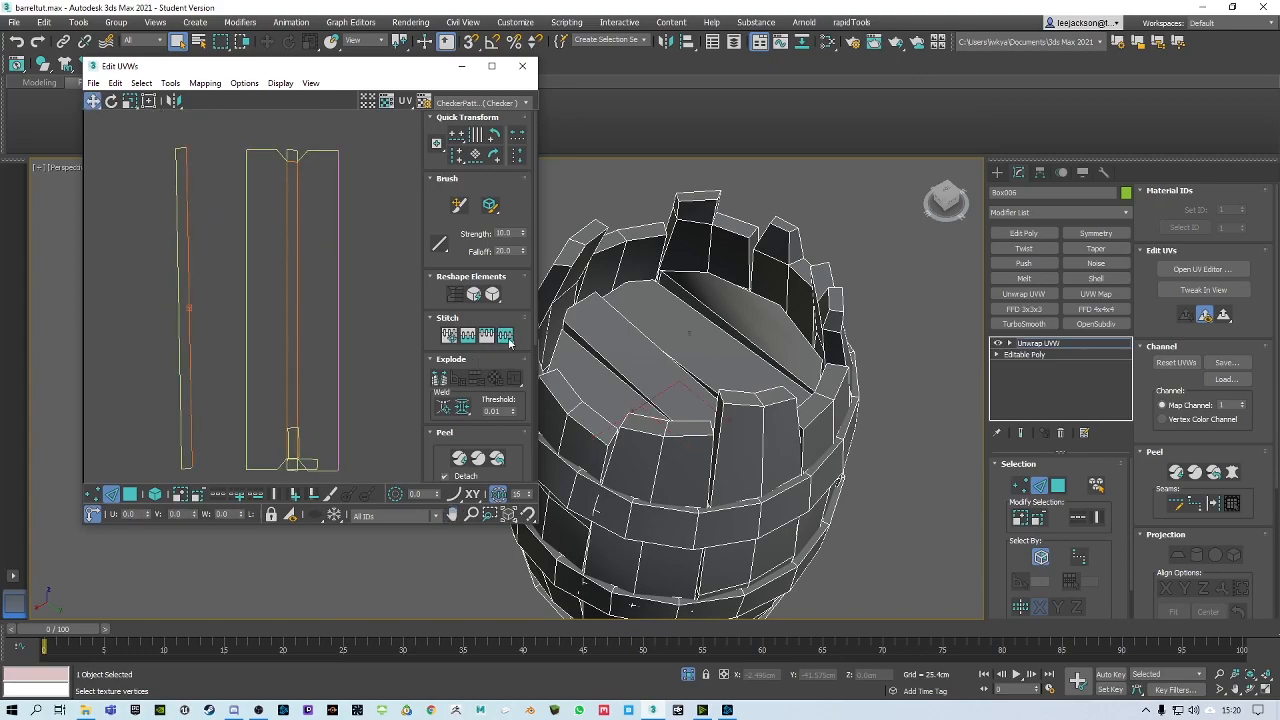
left_click(505, 336)
Move the loose small end piece clear of the narrow board shell and stitch the end pieces to the shell
scroll(325, 355, "up", 3)
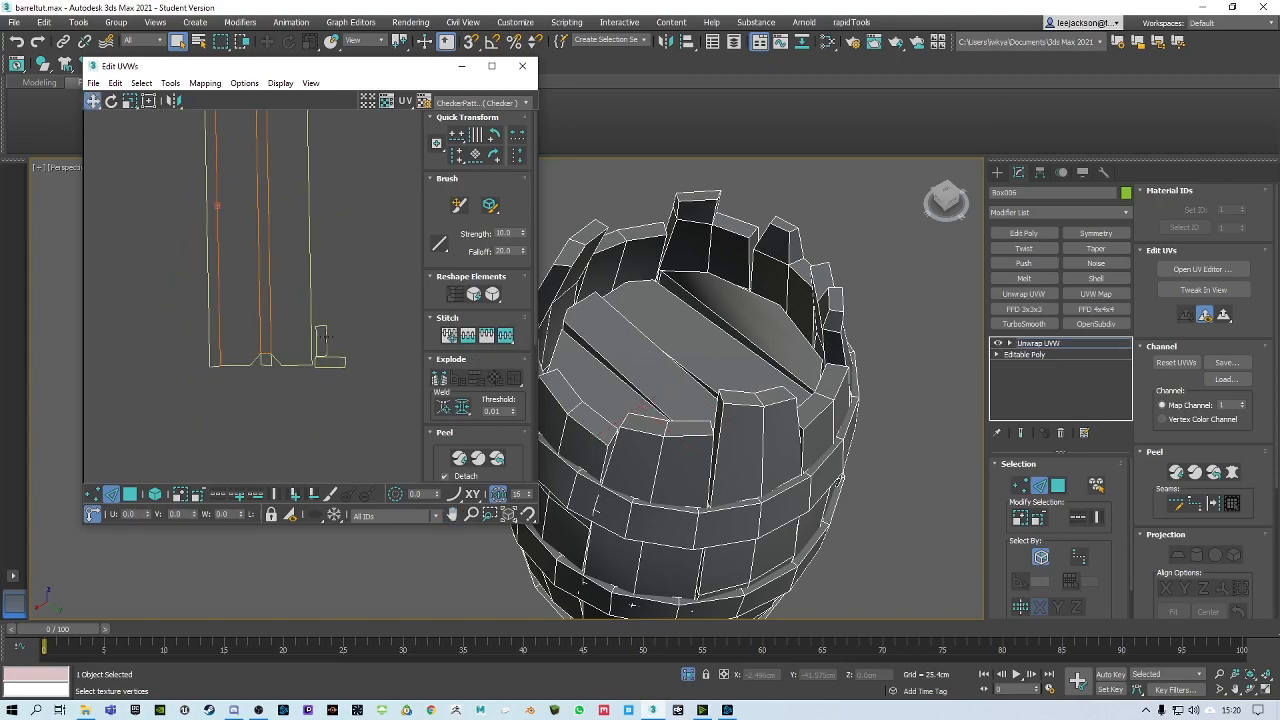
left_click(513, 340)
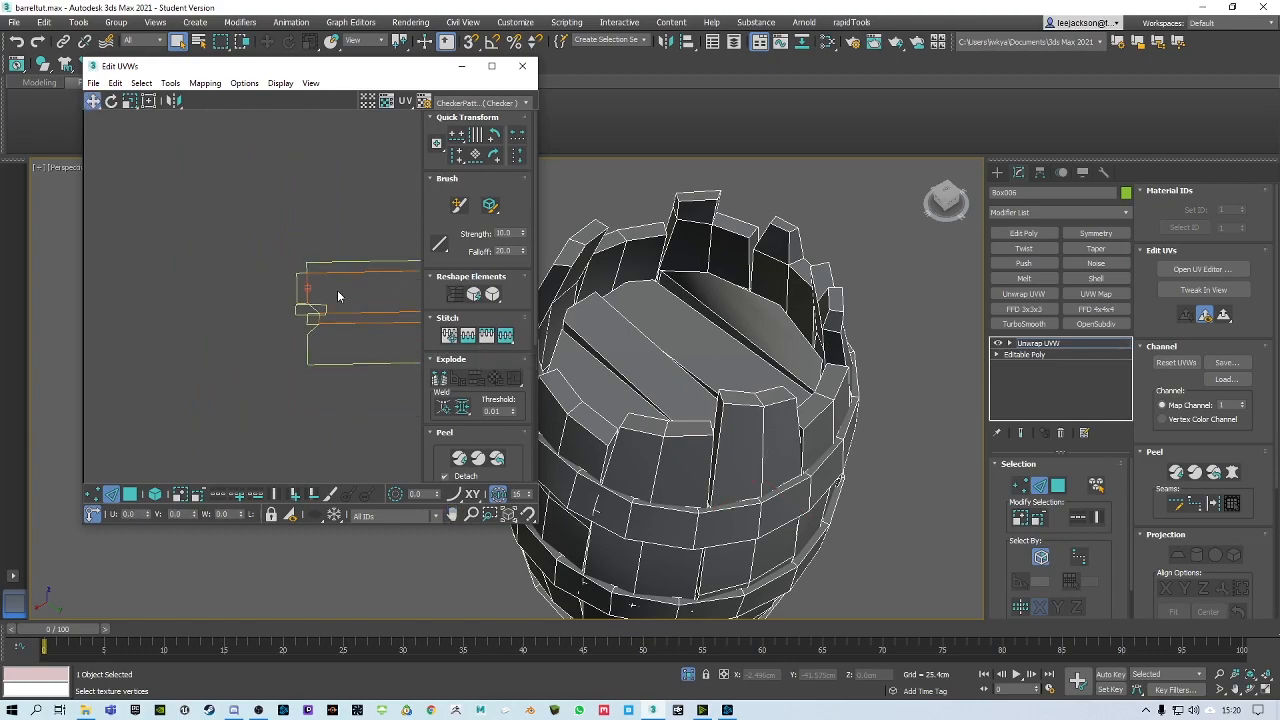
left_click(130, 494)
left_click(155, 494)
left_click_drag(306, 309, 186, 248)
left_click(111, 494)
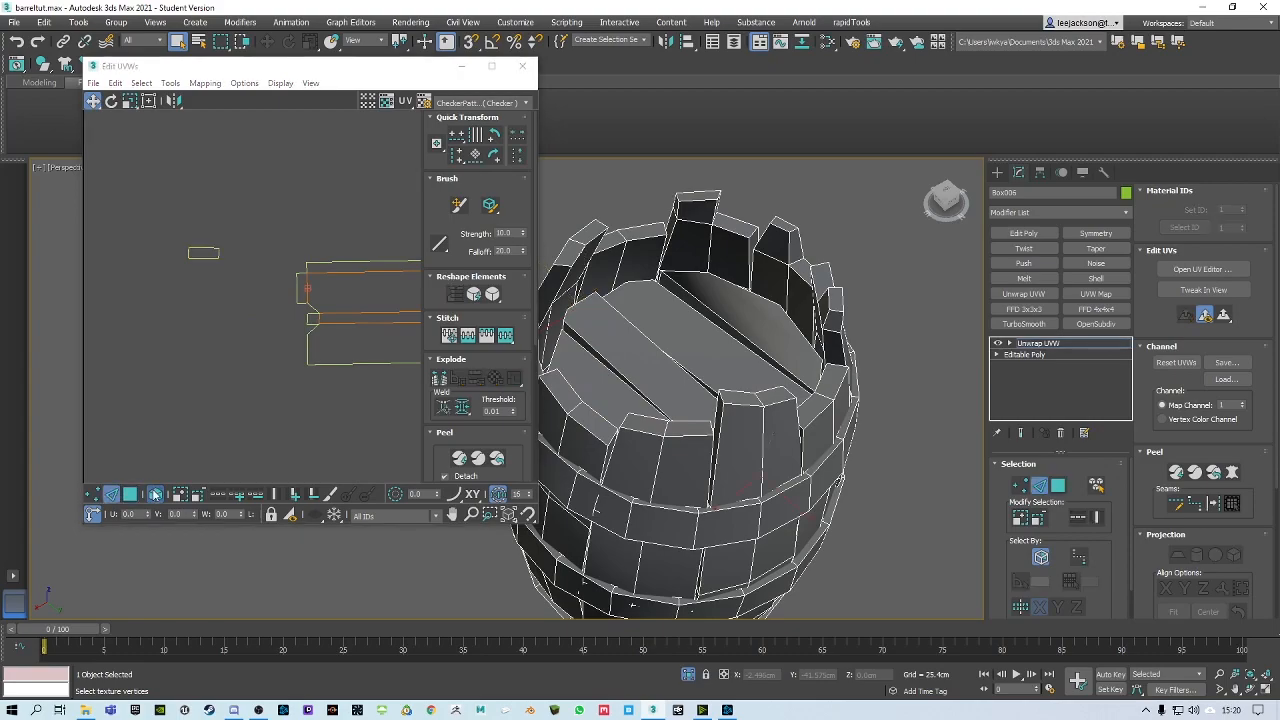
left_click(206, 250)
middle_click_drag(309, 268, 238, 295)
scroll(168, 284, "down", 3)
left_click(510, 334)
Stitch the wide middle lid board's two faces and thin side strips together along their long edges
scroll(262, 323, "down", 3)
middle_click_drag(418, 272, 293, 257)
middle_click_drag(185, 346, 257, 258)
scroll(270, 320, "up", 3)
left_click(264, 309)
left_click(277, 294)
left_click(510, 340)
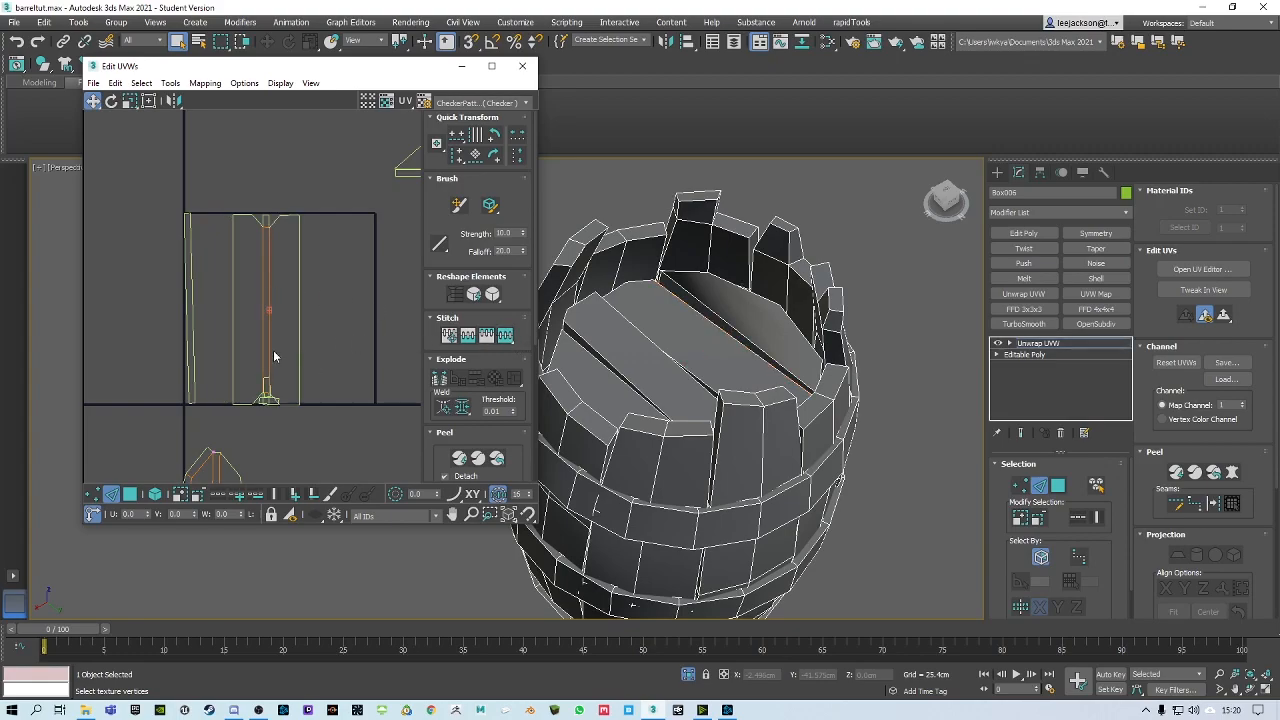
left_click(235, 338)
left_click(505, 336)
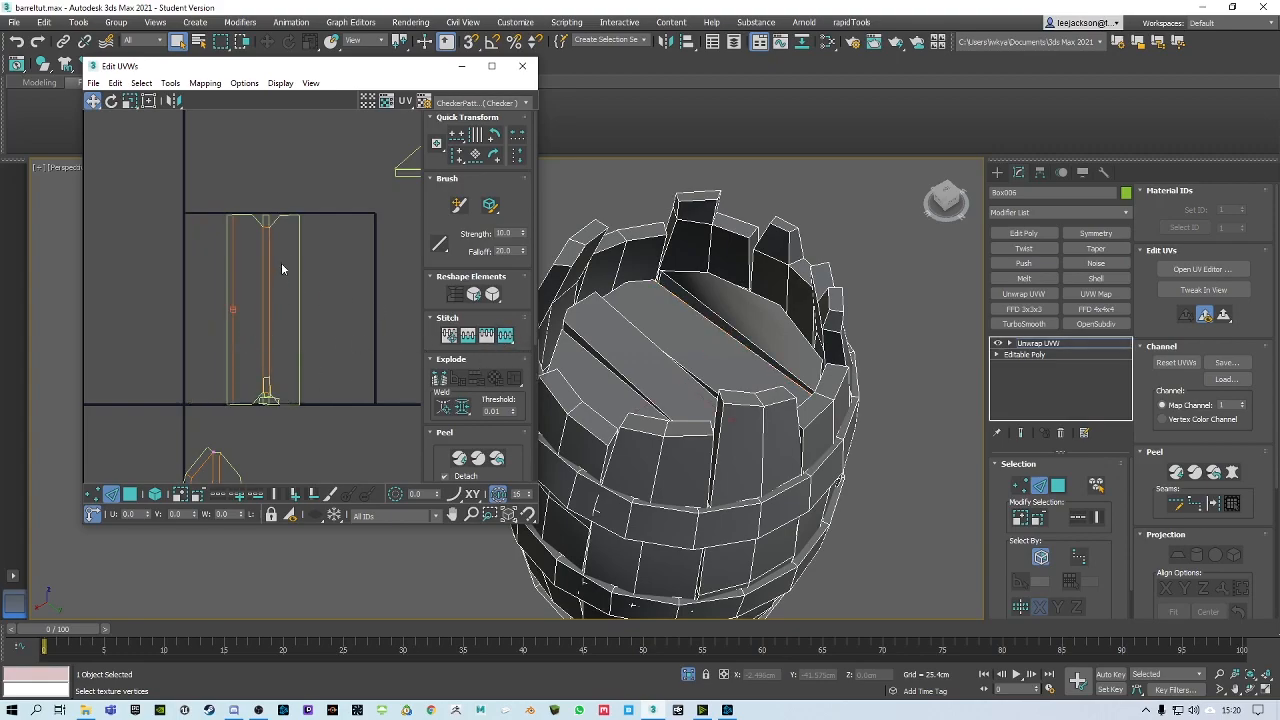
Move the stitched wide board shell clear of its small end pieces and stitch the end pieces to it
left_click(131, 495)
left_click(155, 495)
left_click_drag(256, 378, 190, 314)
left_click(114, 494)
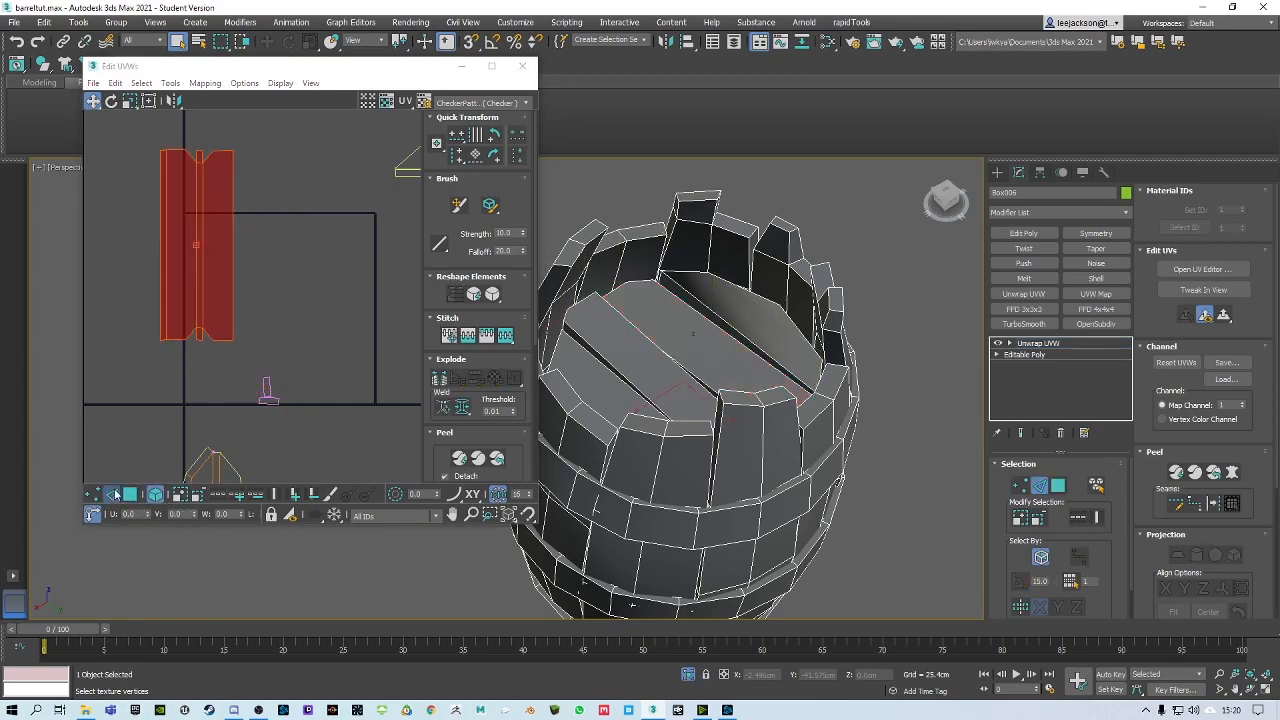
scroll(260, 396, "up", 2)
left_click(209, 325)
left_click(491, 341)
middle_click_drag(212, 230, 264, 353)
scroll(264, 353, "down", 2)
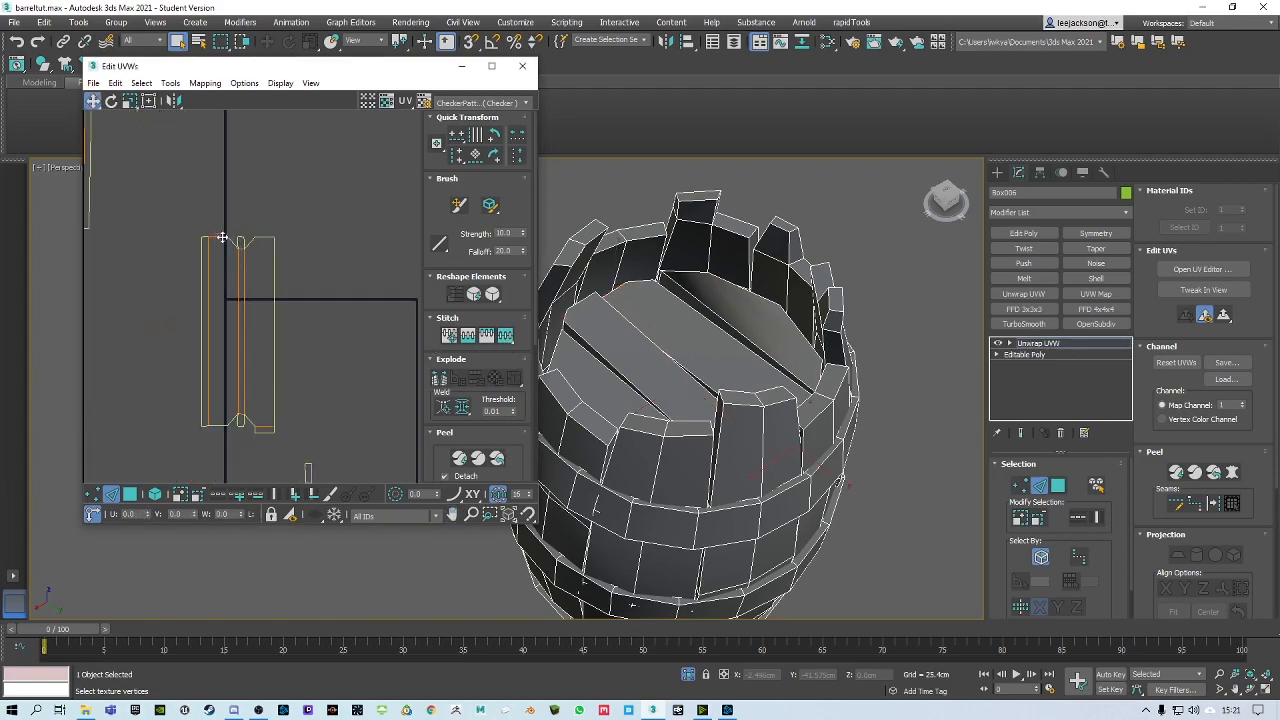
Stitch the straight edge of the half-round lid board's lower face to its thin side strip
middle_click_drag(276, 318, 228, 318)
scroll(228, 318, "down", 2)
middle_click_drag(312, 292, 125, 330)
middle_click_drag(91, 391, 126, 389)
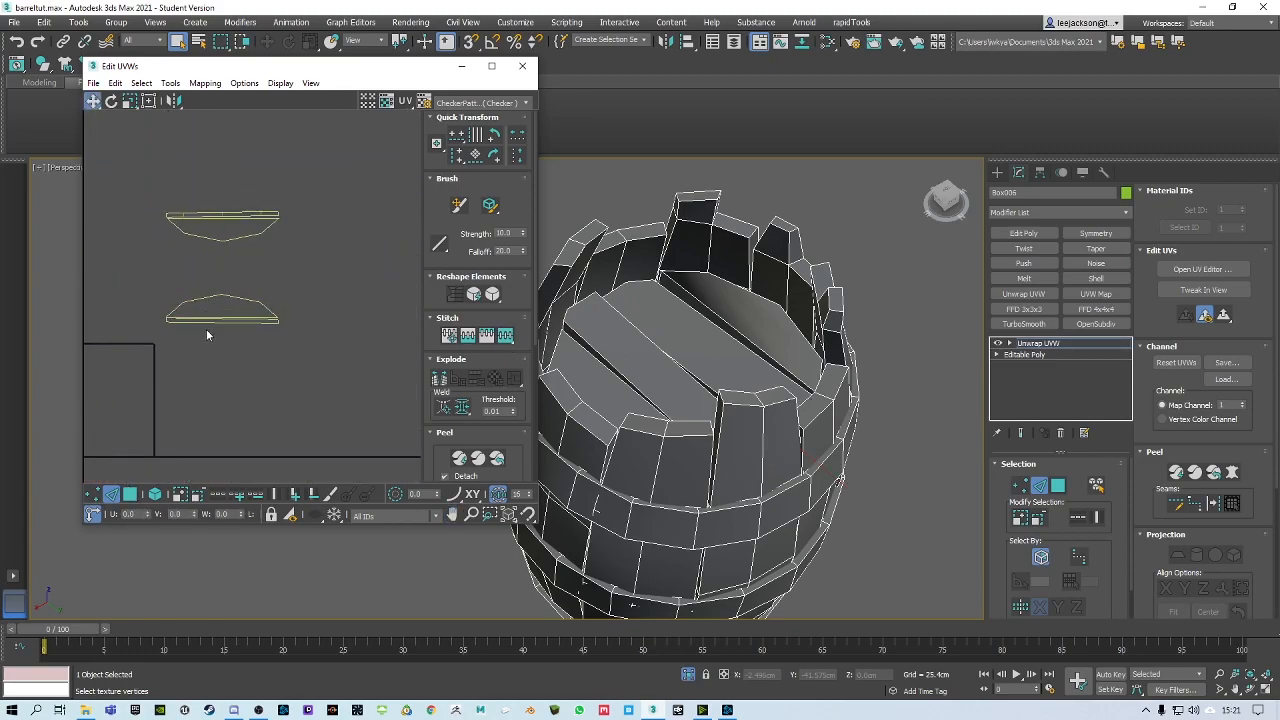
scroll(220, 310, "up", 3)
left_click(233, 305)
left_click(508, 339)
middle_click_drag(252, 291, 283, 281)
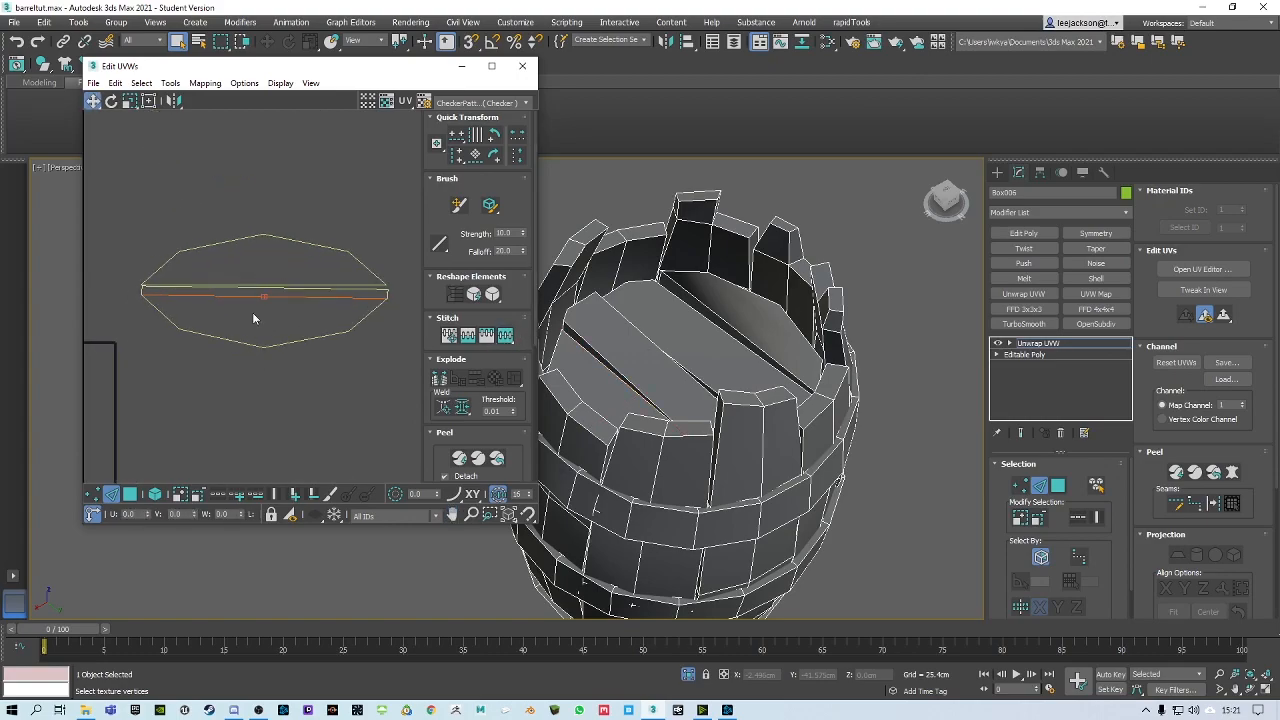
middle_click_drag(267, 238, 269, 245)
Move the upper half-round face clear of the side strip, then stitch it and the remaining edge piece to the shell
left_click(131, 496)
left_click(252, 257)
left_click_drag(270, 270, 274, 197)
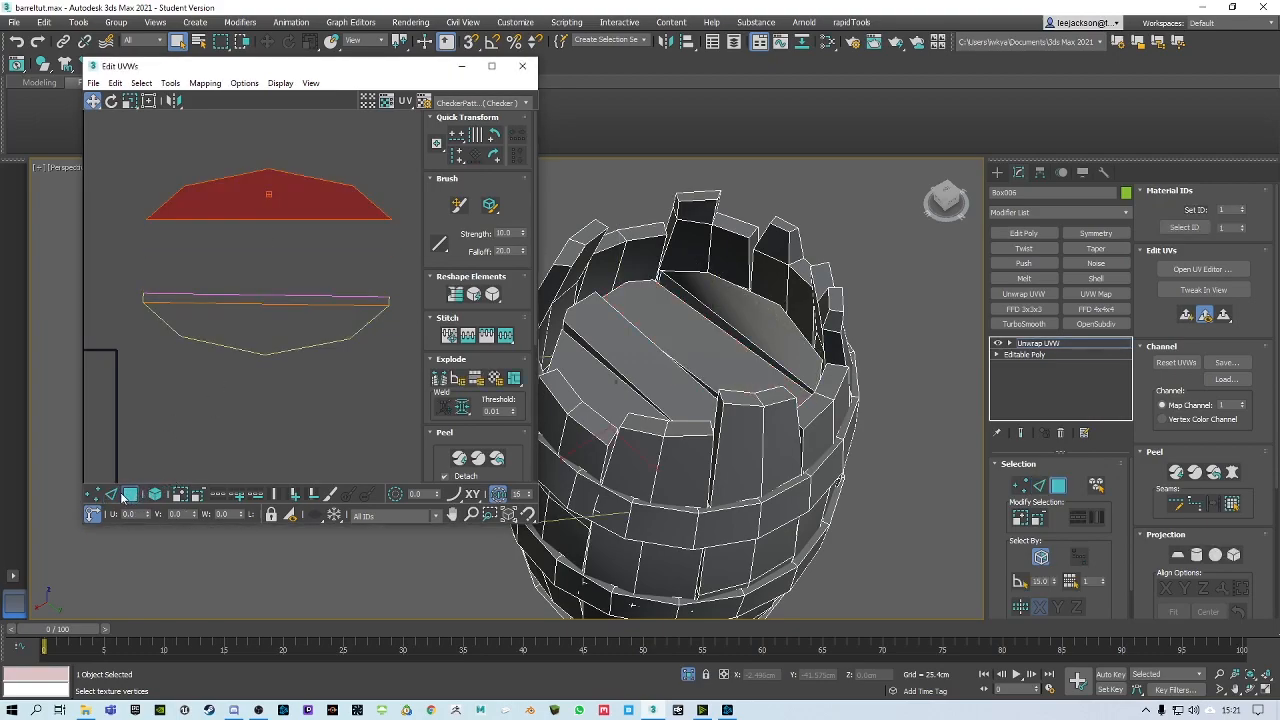
left_click(111, 494)
left_click(262, 304)
left_click(270, 330)
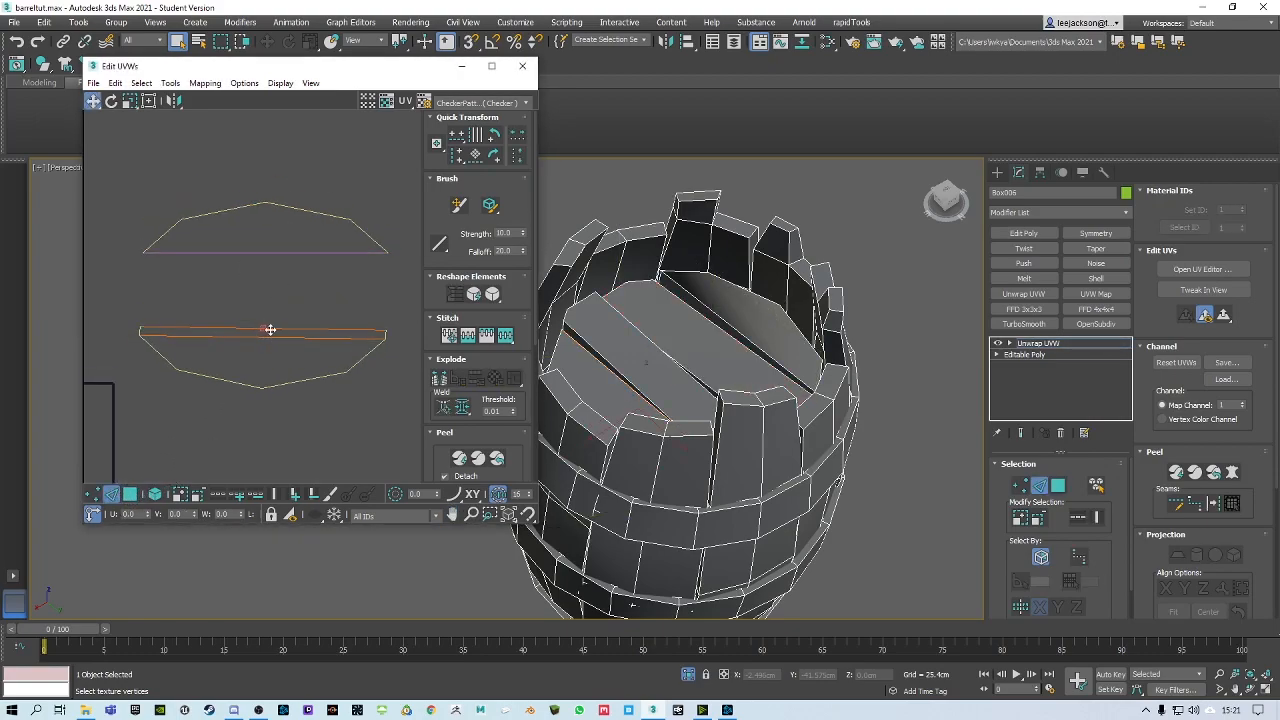
left_click(497, 336)
left_click(228, 143)
left_click(503, 336)
Select all faces of the three stitched lid board shells and flatten them with Quick Peel
scroll(296, 305, "down", 3)
left_click(130, 497)
scroll(284, 420, "down", 3)
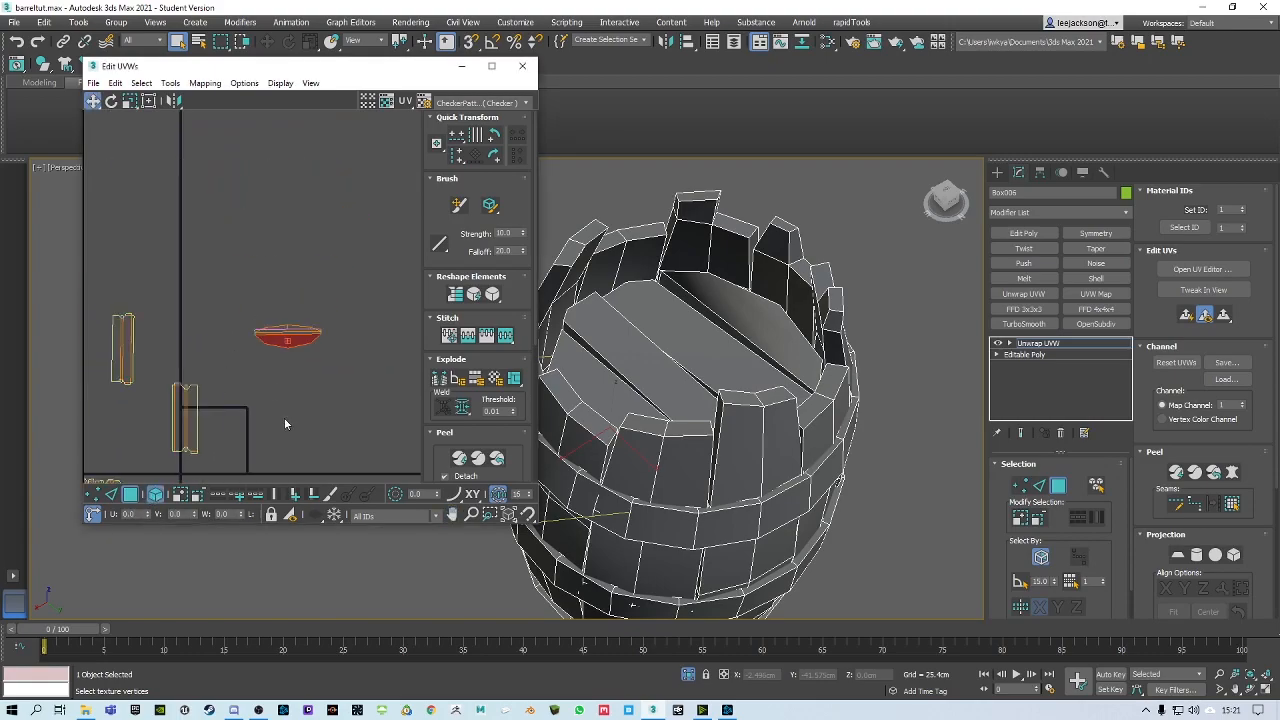
left_click_drag(170, 337, 278, 437)
left_click(459, 458)
Rotate the half-round lid board shell upright to match the straight board shells
scroll(190, 432, "up", 5)
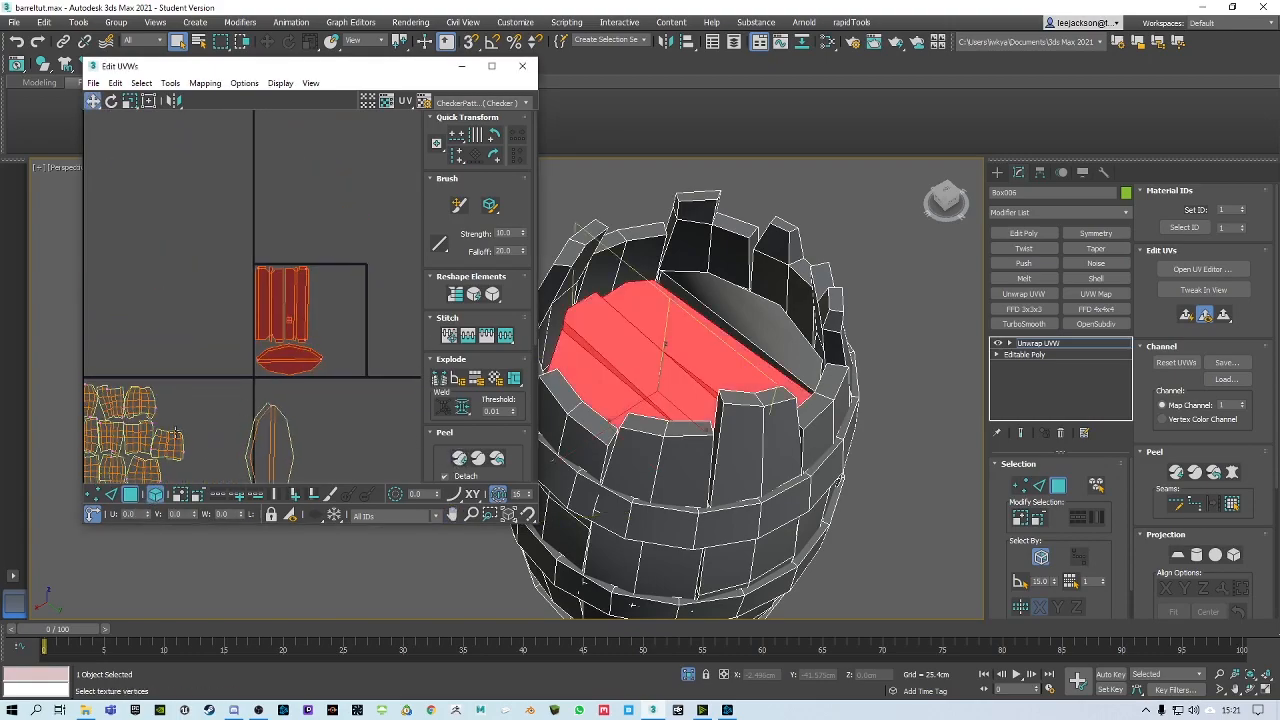
left_click(111, 101)
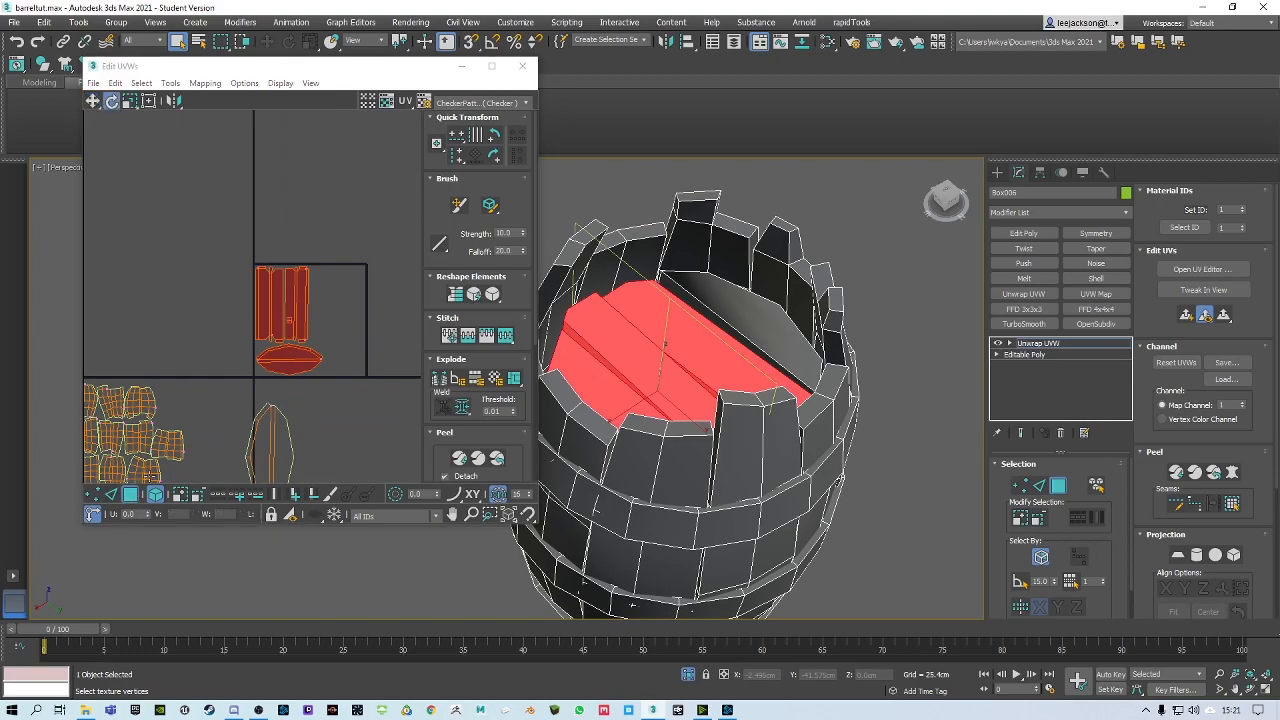
left_click(232, 358)
mouse_move(280, 358)
left_mouse_down()
mouse_move(326, 355)
mouse_move(299, 345)
left_mouse_up()
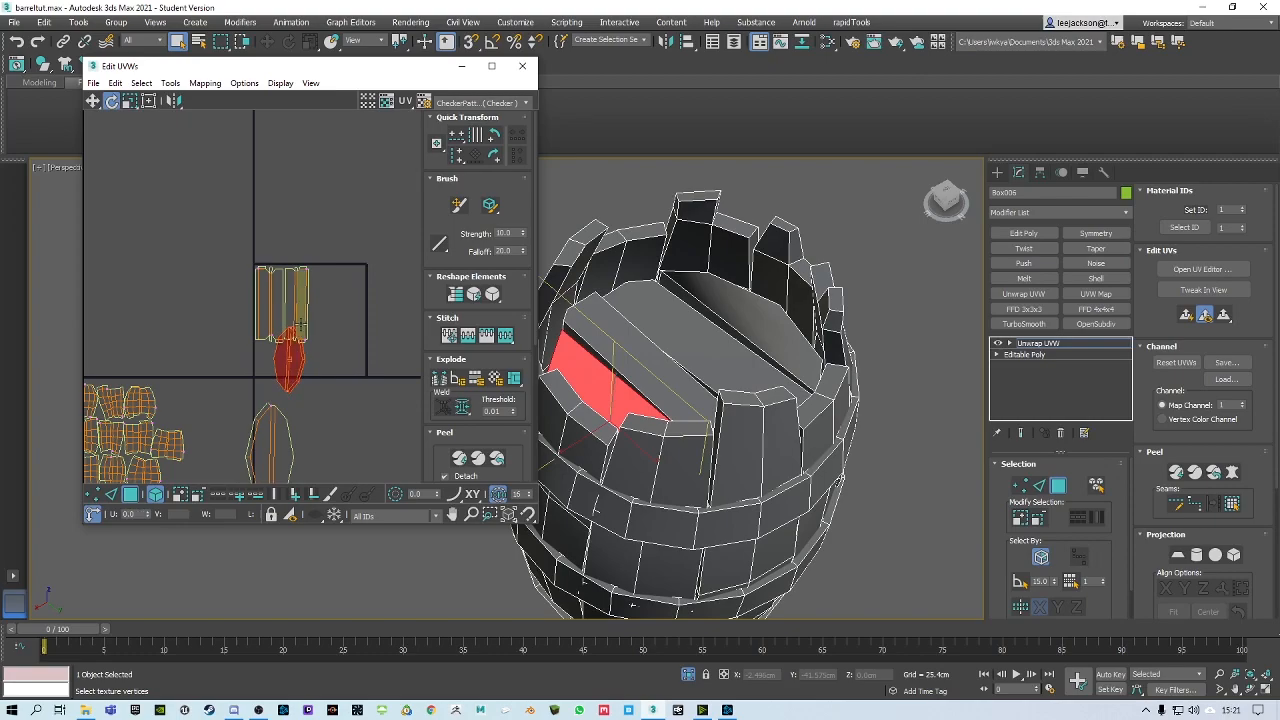
Select all plank and lid board shells, pack them together, and move the packed group below and outside the UV square
middle_click_drag(263, 287, 260, 265)
left_click(260, 278)
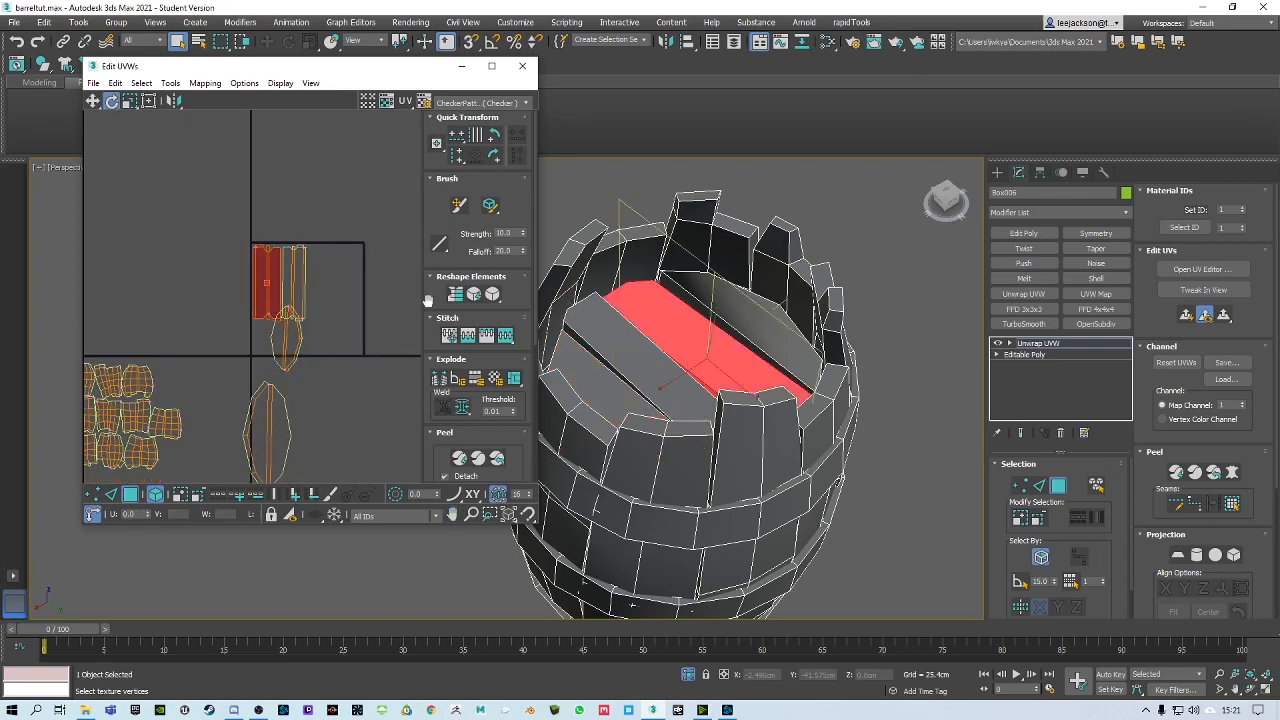
left_click(272, 289, "ctrl")
middle_click_drag(215, 389, 270, 337)
scroll(270, 337, "down", 2)
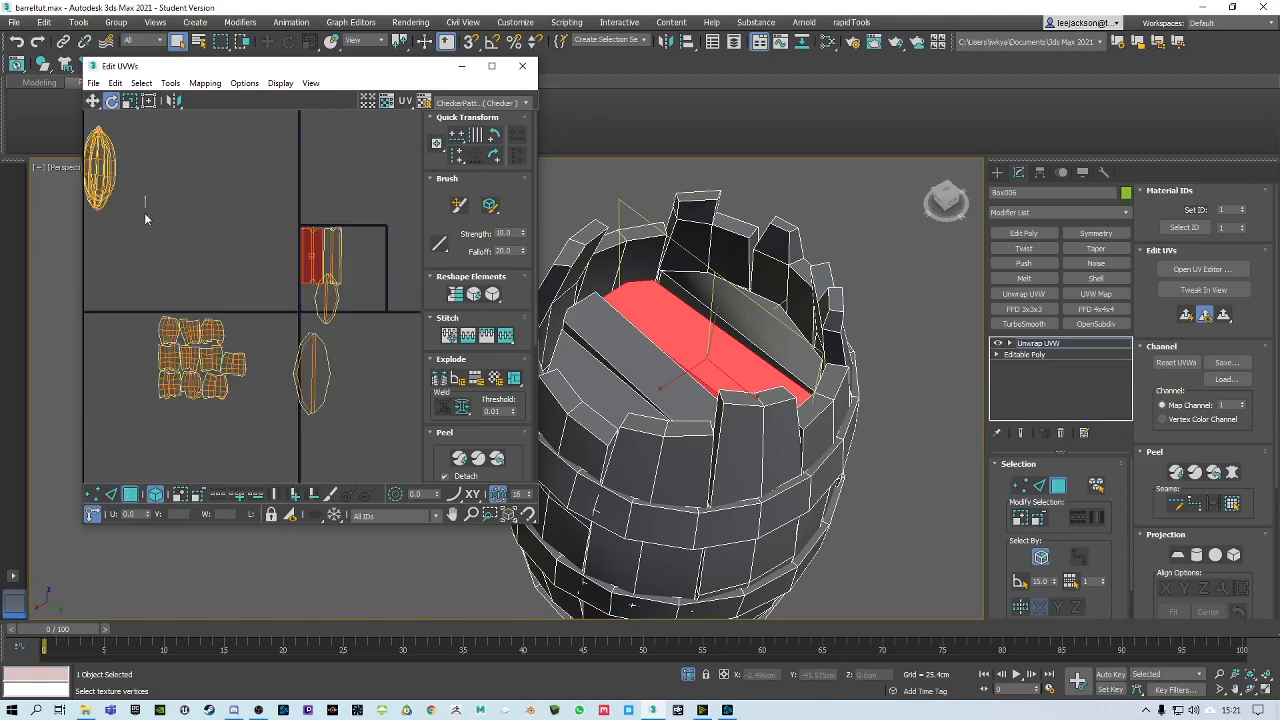
left_click_drag(144, 201, 385, 484)
scroll(441, 457, "down", 3)
left_click(438, 440)
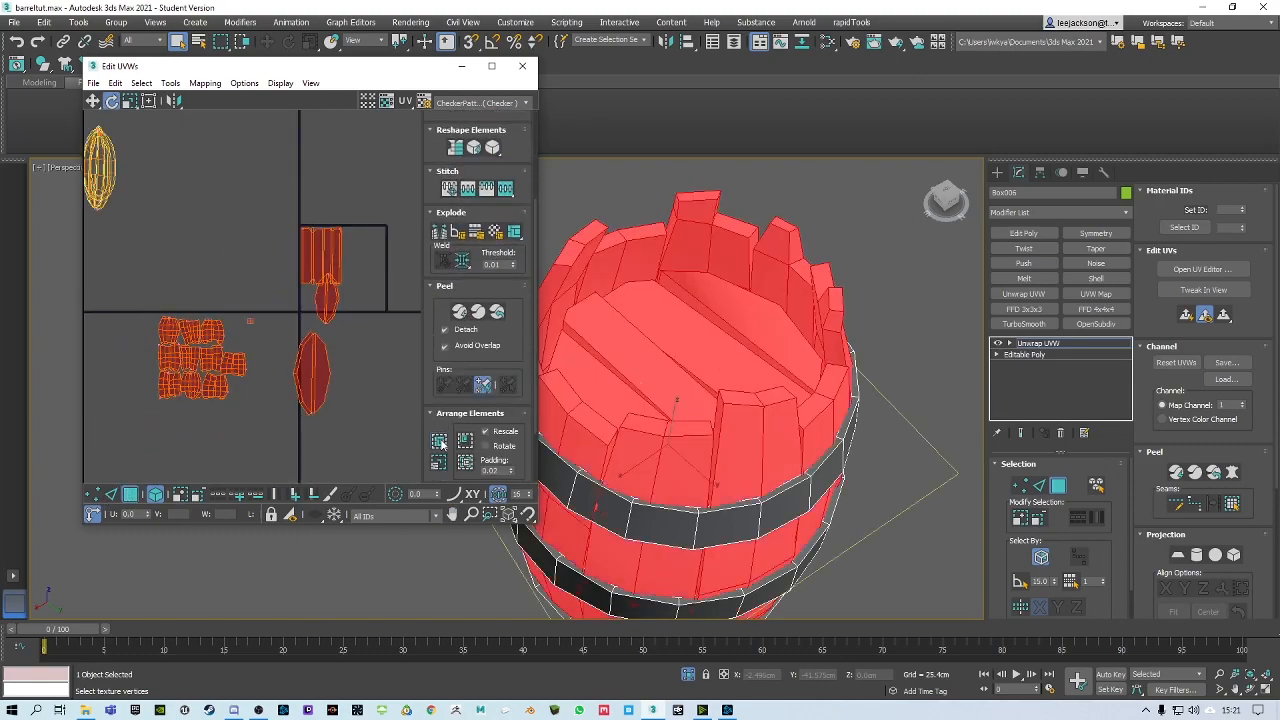
left_click(92, 102)
left_click_drag(316, 257, 194, 354)
Select the full loop of outer faces on the barrel's upper hoop
middle_click_drag(655, 366, 689, 331, "alt")
left_click(843, 374)
left_click(820, 323, "ctrl")
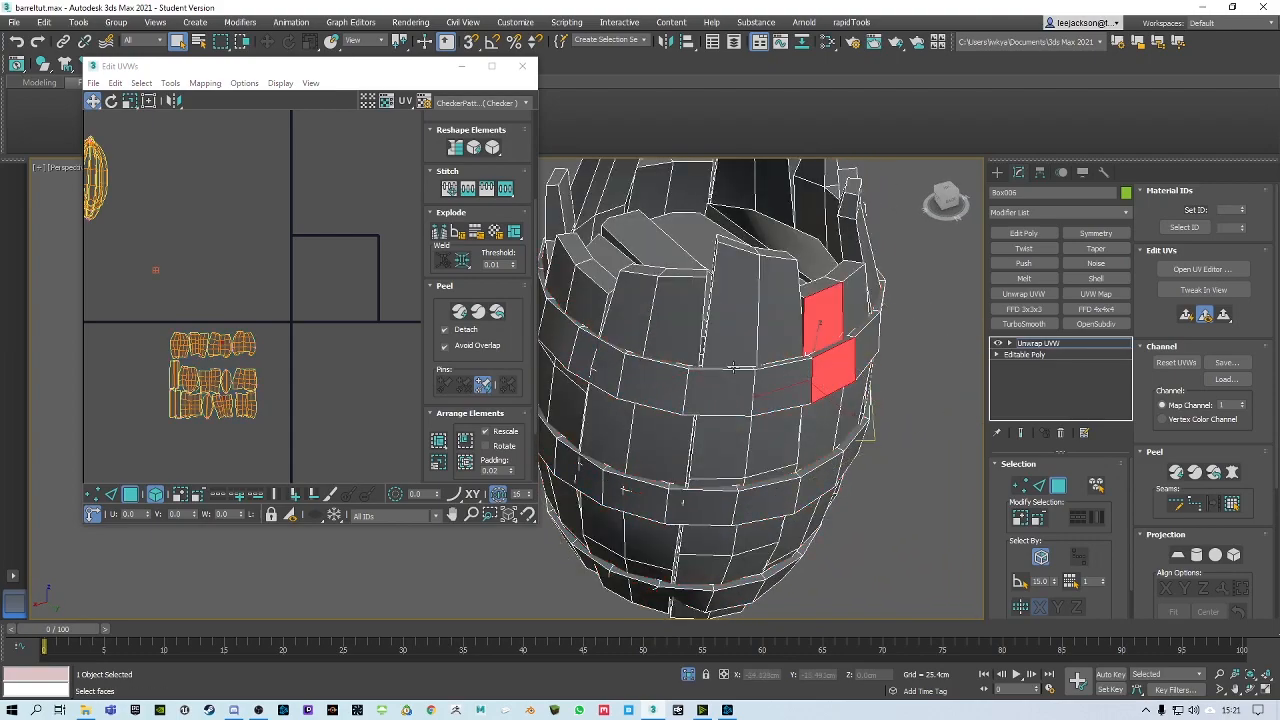
middle_click_drag(820, 323, 832, 325, "alt")
left_click(911, 404)
left_click(790, 389)
middle_click_drag(735, 397, 743, 381, "alt")
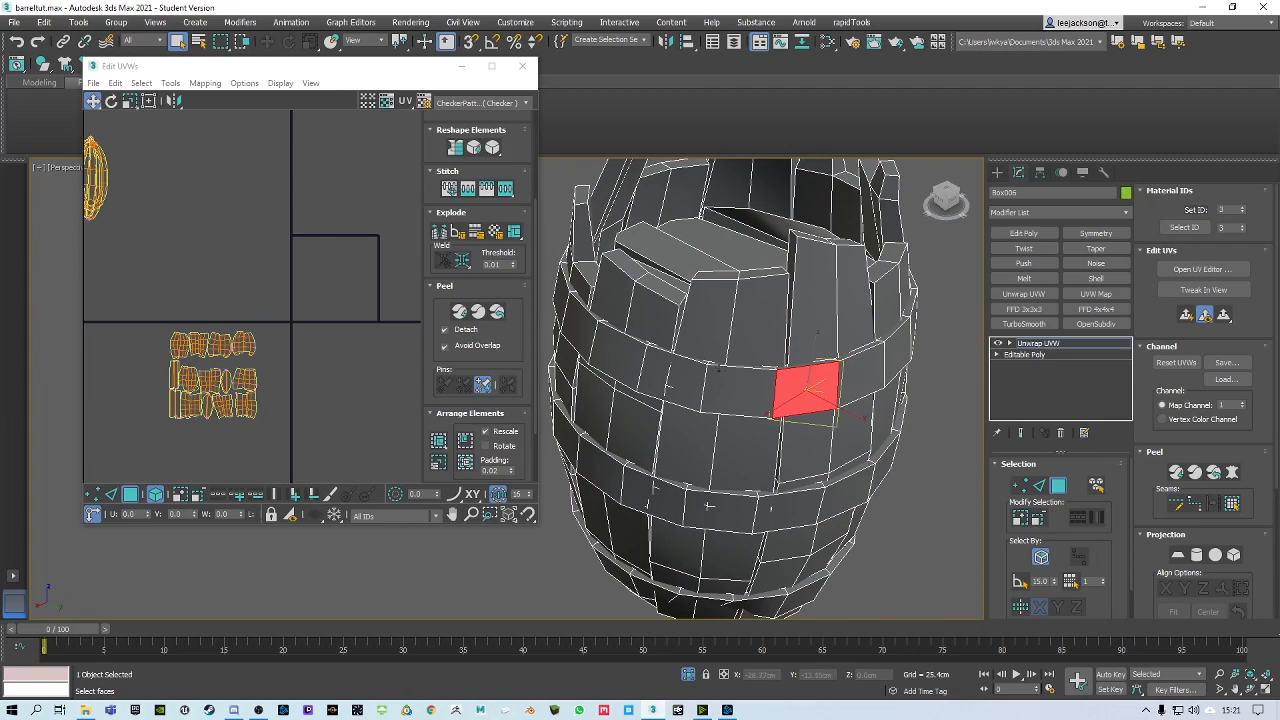
double_click(757, 381)
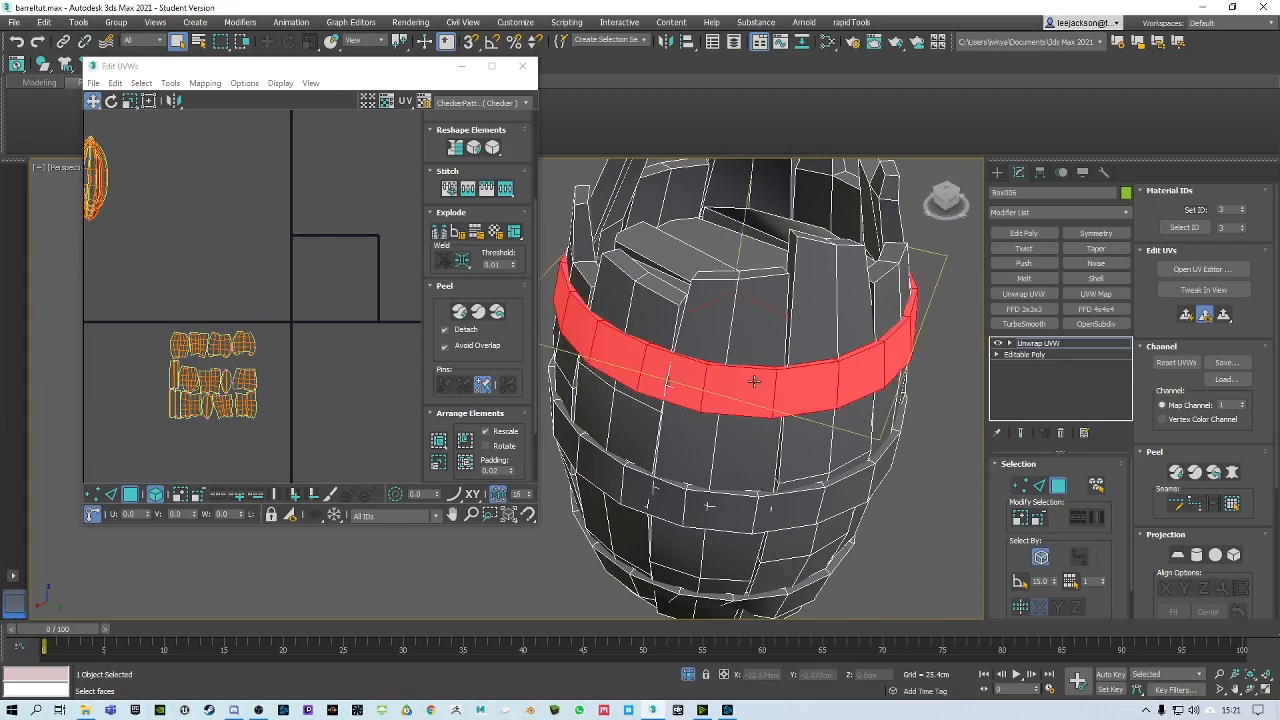
Select one vertical edge across the upper hoop's outer face and convert it to a peel seam
middle_click_drag(709, 371, 740, 367, "alt")
left_click(1040, 485)
scroll(760, 384, "up", 5)
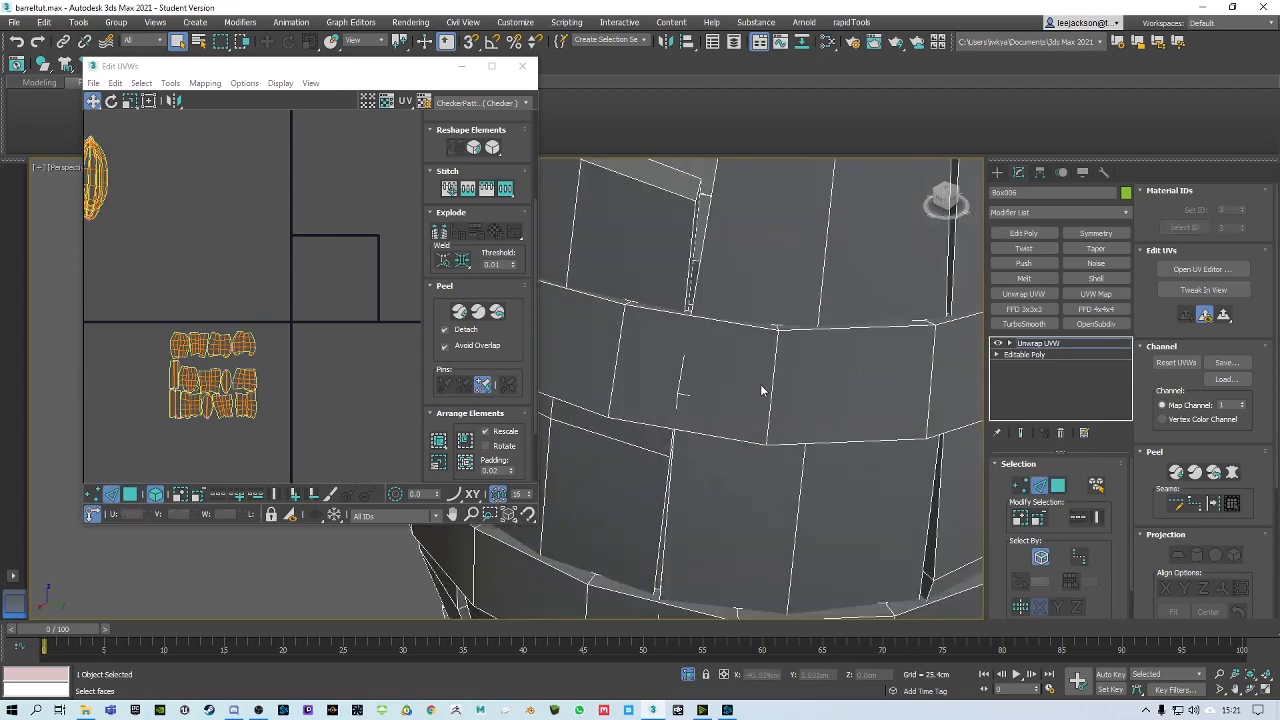
key("F3")
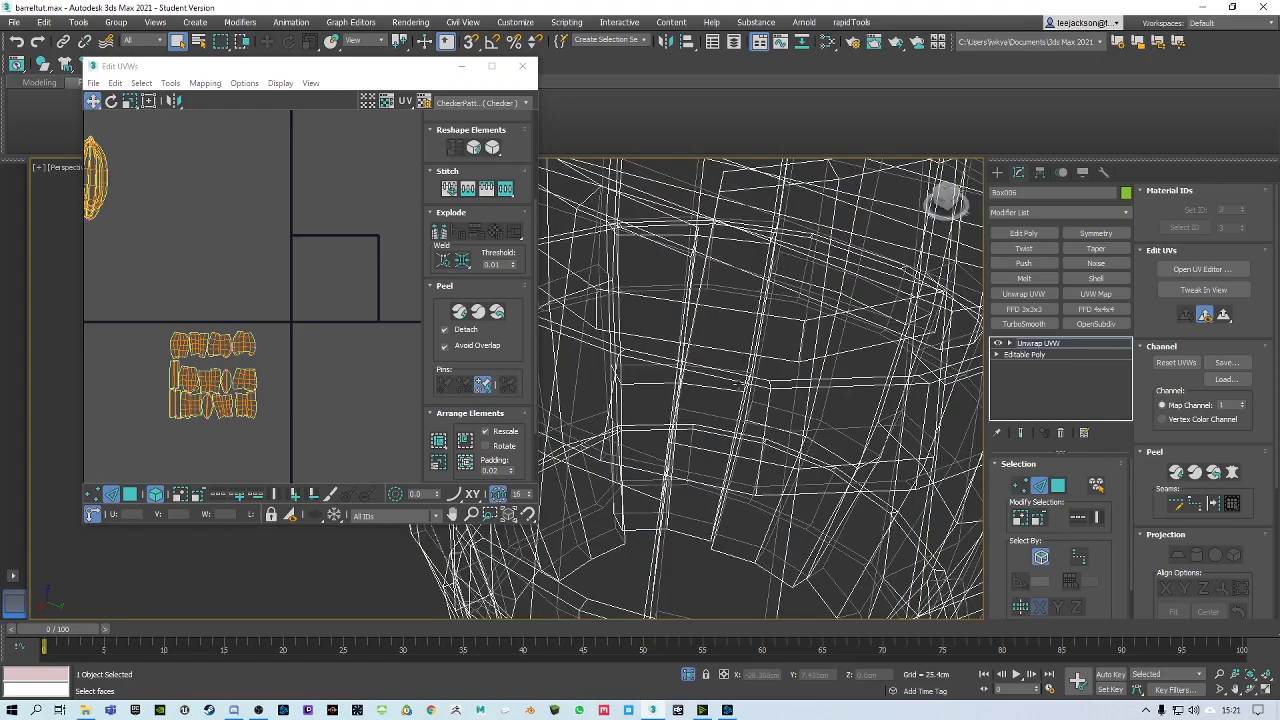
key("F3")
scroll(674, 371, "down", 5)
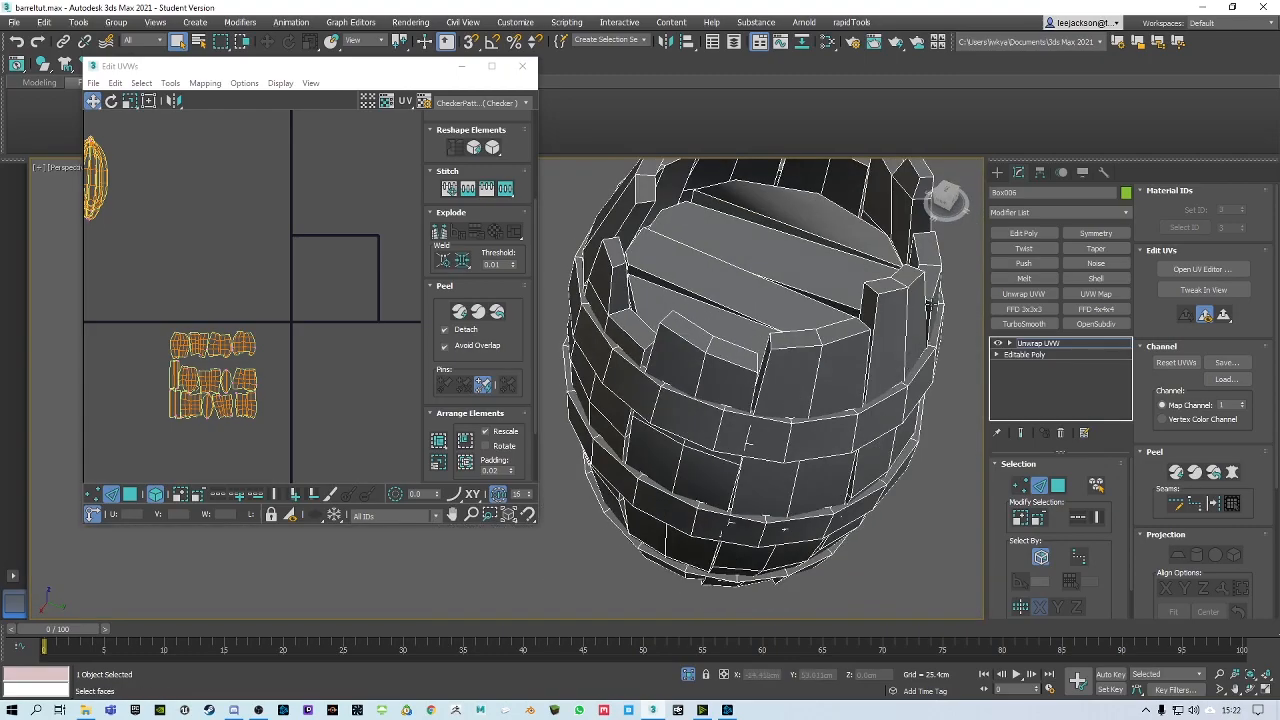
scroll(735, 393, "up", 5)
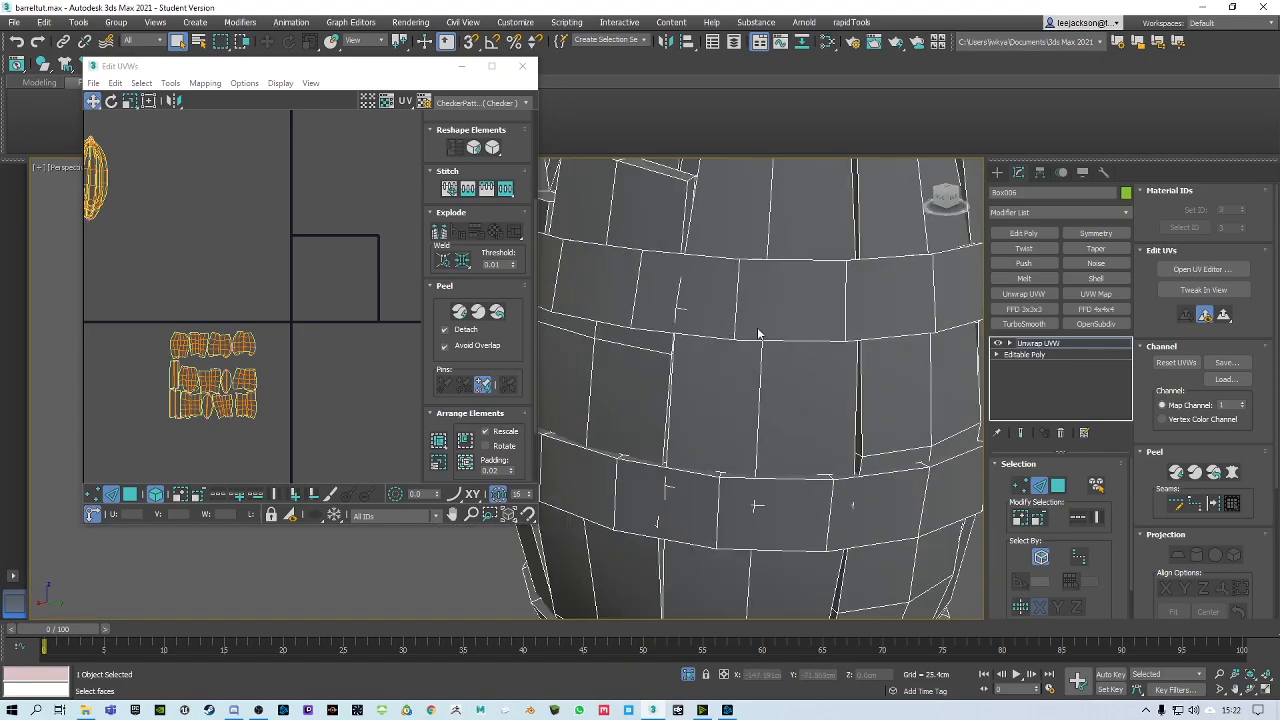
middle_click_drag(791, 389, 771, 360, "alt")
scroll(756, 392, "up", 5)
left_click(753, 384)
left_click(745, 430)
mouse_move(743, 452)
middle_mouse_down("alt")
mouse_move(743, 411)
mouse_move(746, 498)
mouse_move(745, 440)
middle_mouse_up("alt")
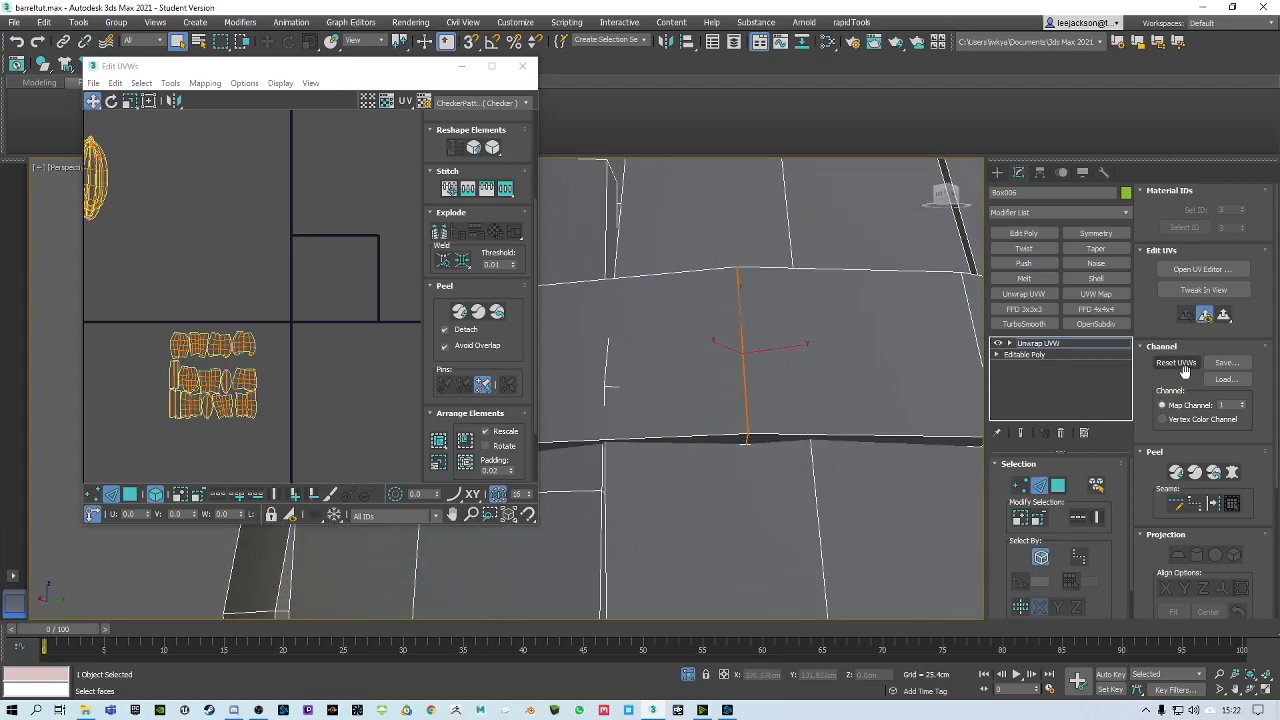
Convert a matching vertical edge on the middle hoop to a peel seam
scroll(819, 420, "down", 8)
middle_click_drag(820, 440, 820, 386)
scroll(820, 386, "up", 5)
left_click(791, 341)
middle_click_drag(792, 304, 803, 385, "alt")
scroll(798, 333, "up", 3)
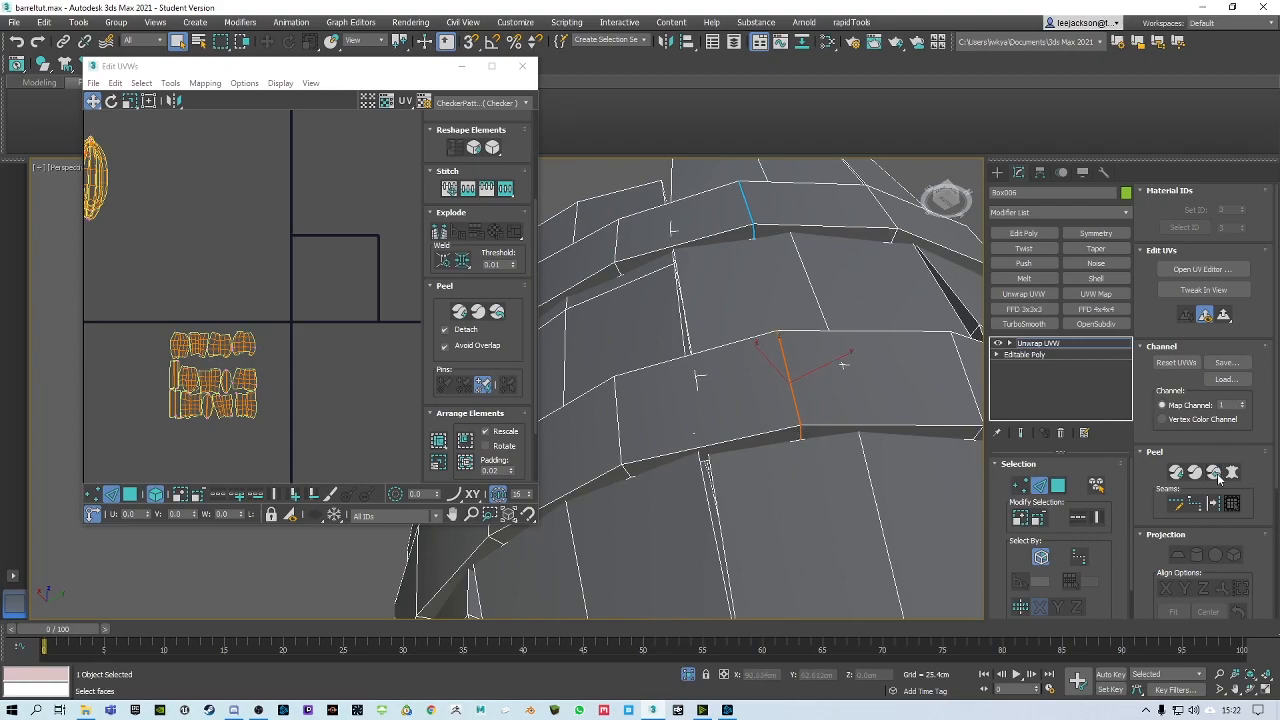
Convert a vertical edge across the lower hoop's outer face to a peel seam
middle_click_drag(755, 436, 764, 380)
scroll(751, 329, "down", 6)
left_click(783, 351)
scroll(783, 351, "up", 6)
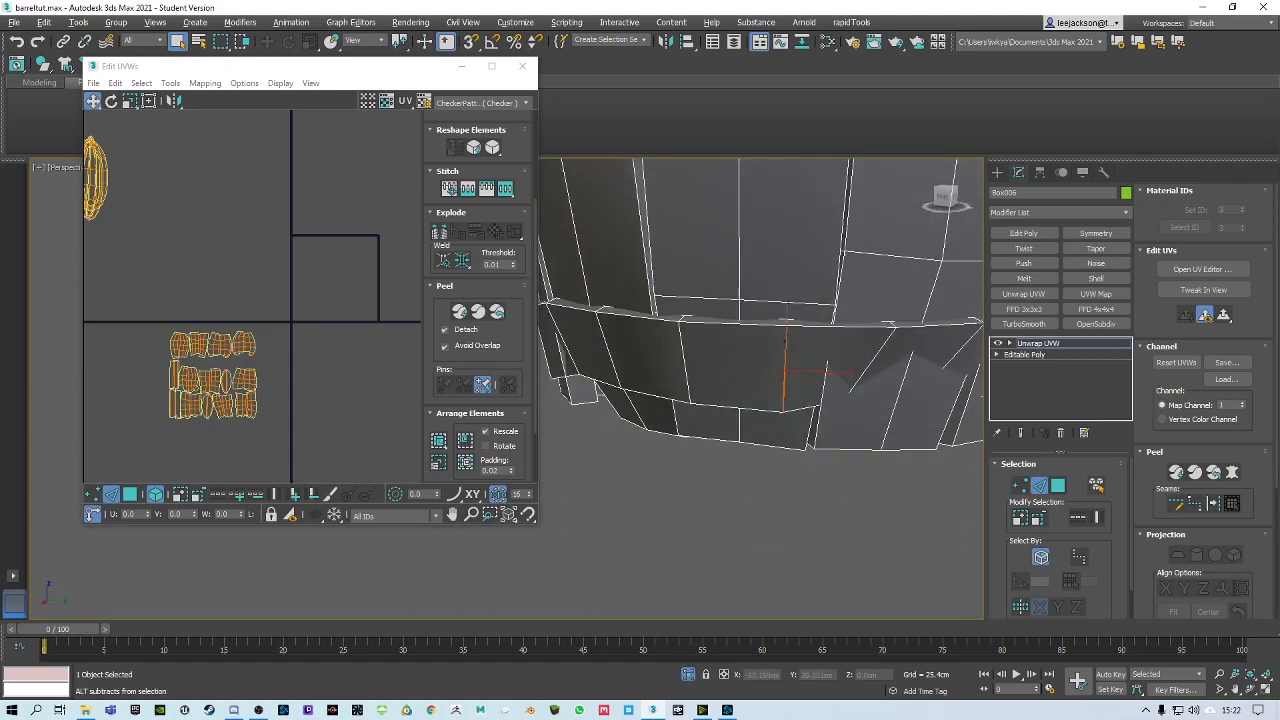
scroll(788, 331, "down", 4)
middle_click_drag(785, 300, 809, 383, "alt")
scroll(795, 376, "up", 6)
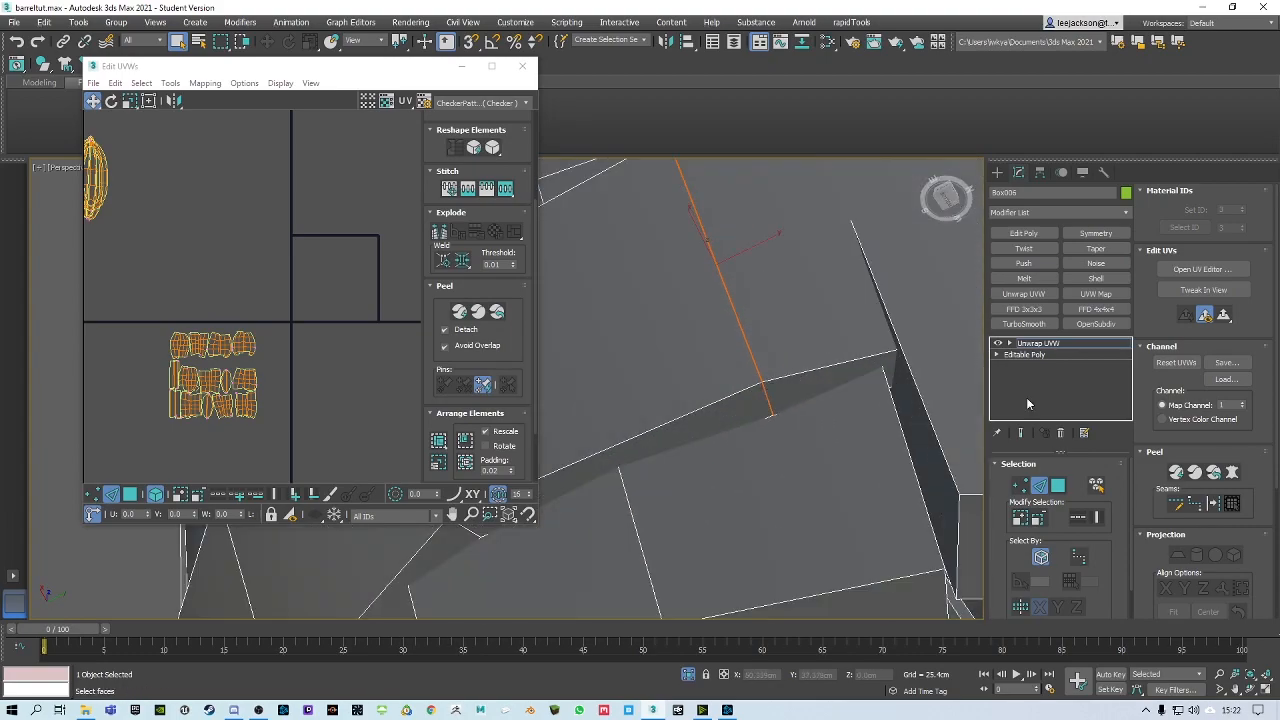
left_click(1213, 505)
scroll(937, 393, "down", 6)
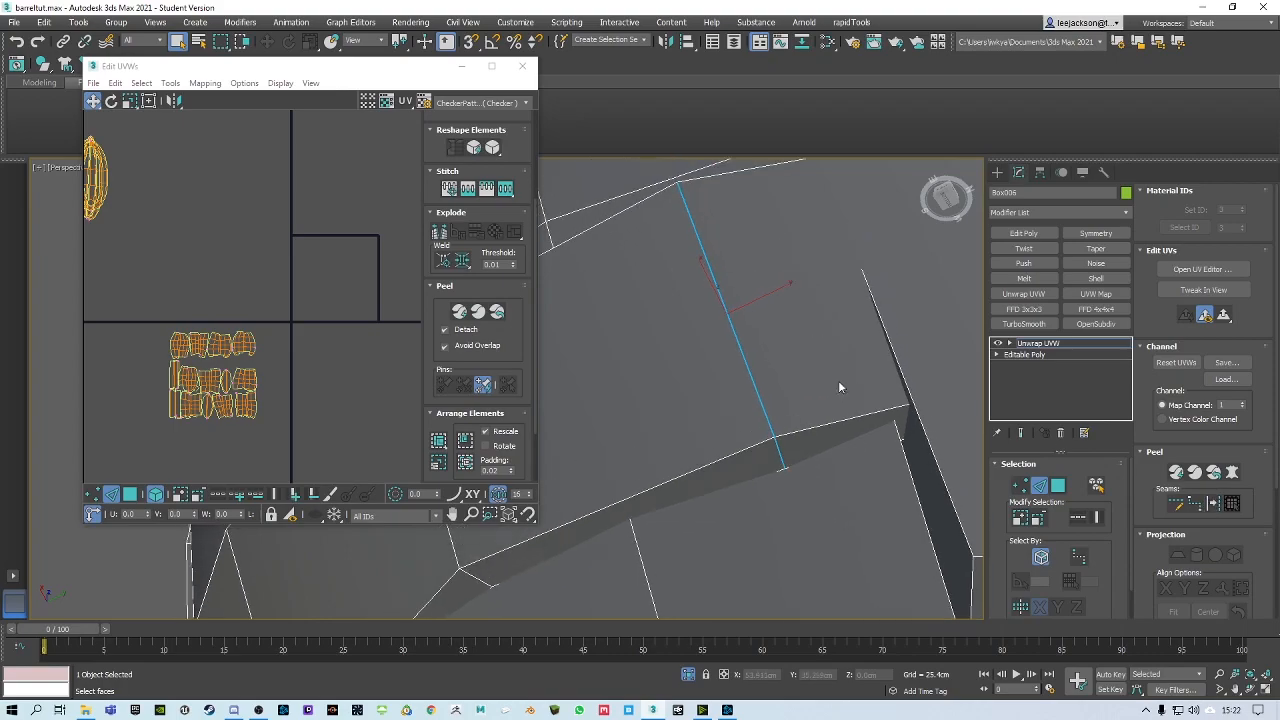
Switch to face selection and select the full outer face loops of the upper, middle and lower hoops
left_click(1058, 486)
middle_click_drag(770, 330, 743, 314, "alt")
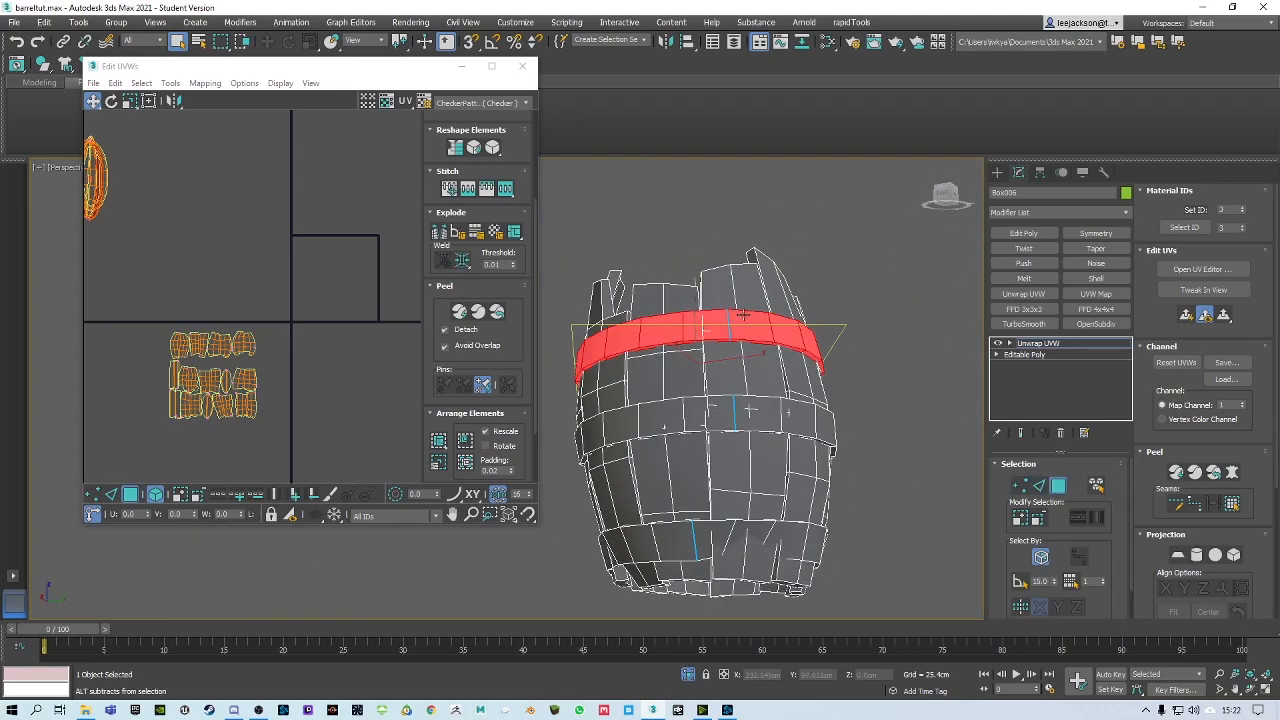
left_click(867, 274)
double_click(752, 329)
double_click(753, 416, "ctrl")
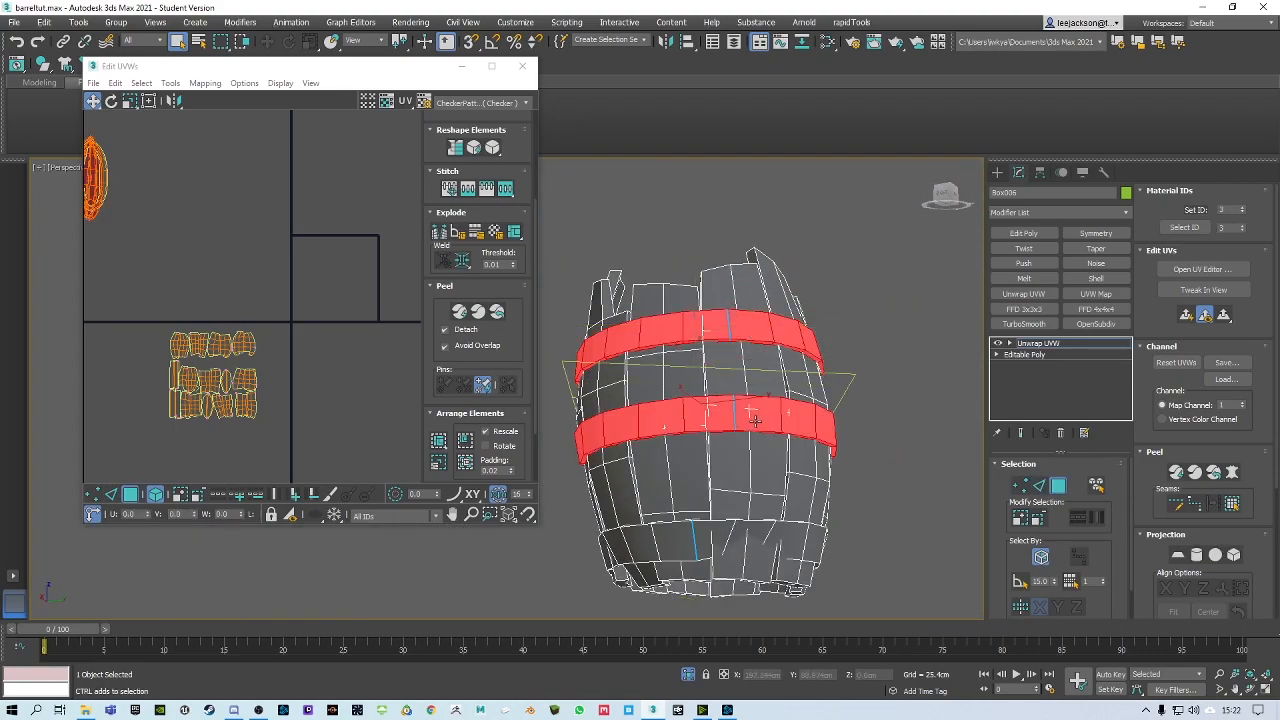
middle_click_drag(757, 533, 786, 413)
double_click(818, 404, "ctrl")
scroll(818, 404, "down", 3)
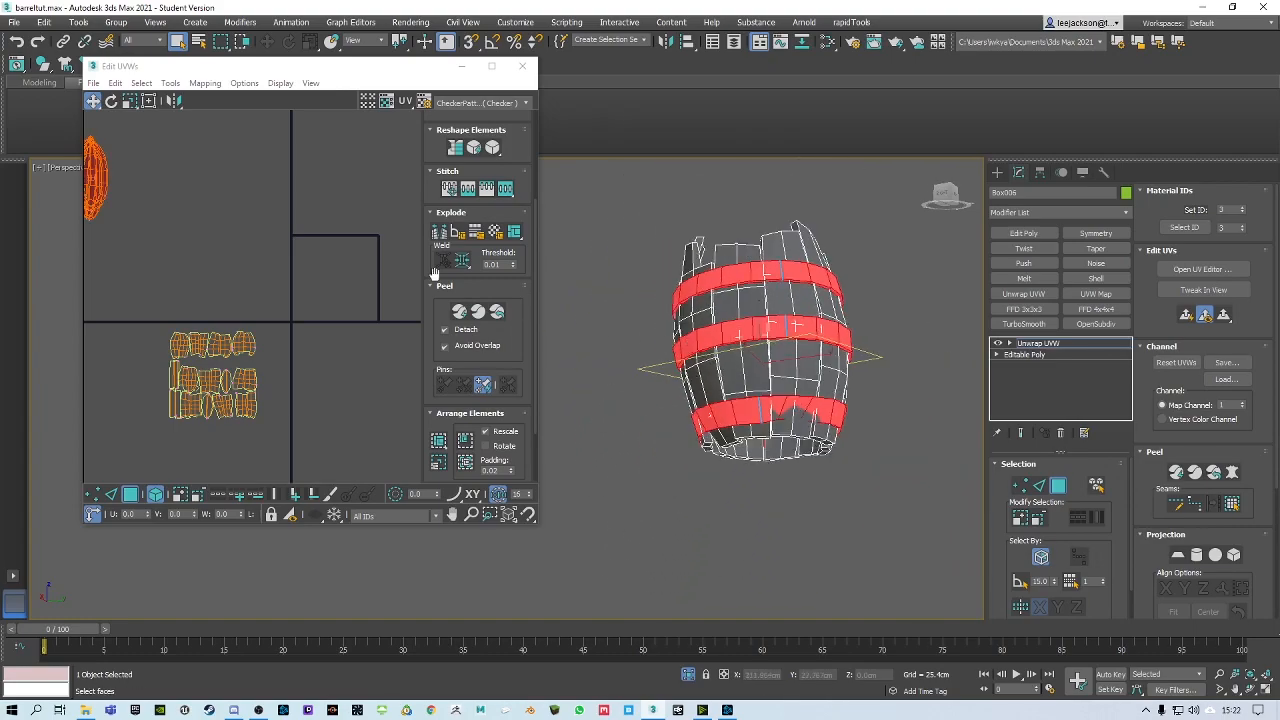
Flatten the three selected hoops into separate UV strips with Quick Peel
middle_click_drag(184, 176, 284, 212)
scroll(290, 200, "down", 2)
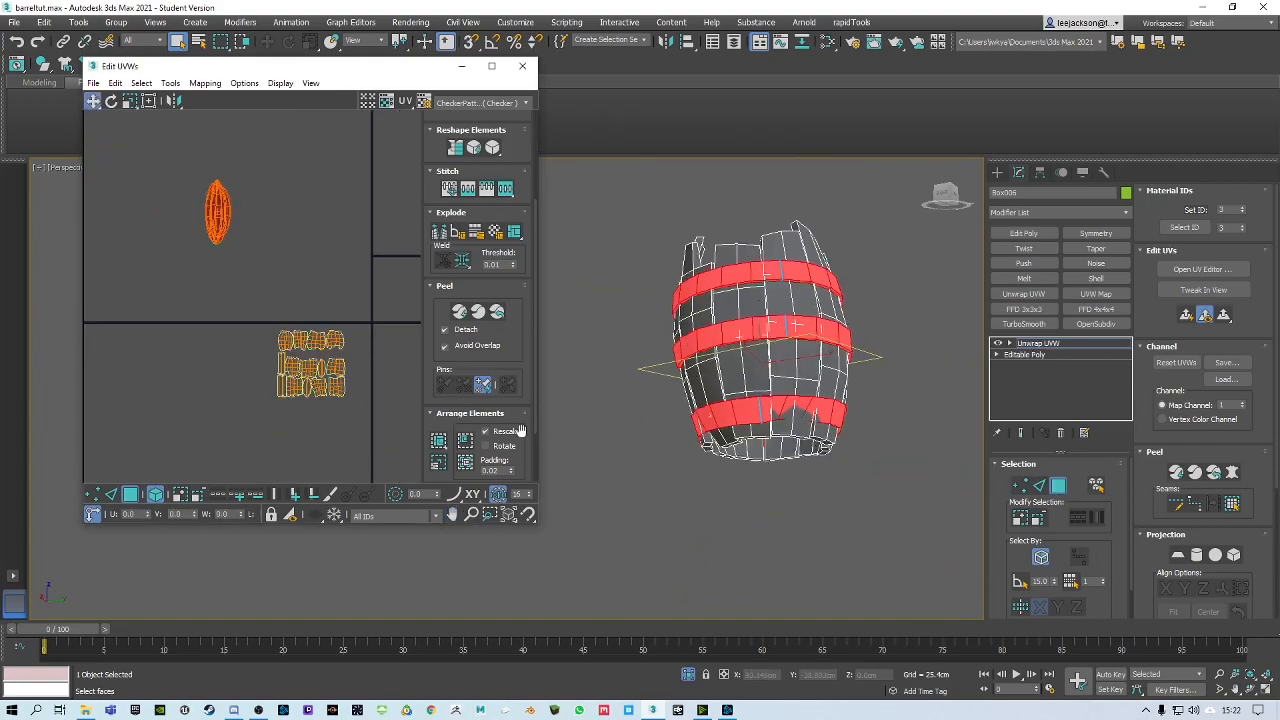
left_click(465, 313)
middle_click_drag(385, 292, 270, 284)
scroll(270, 283, "up", 5)
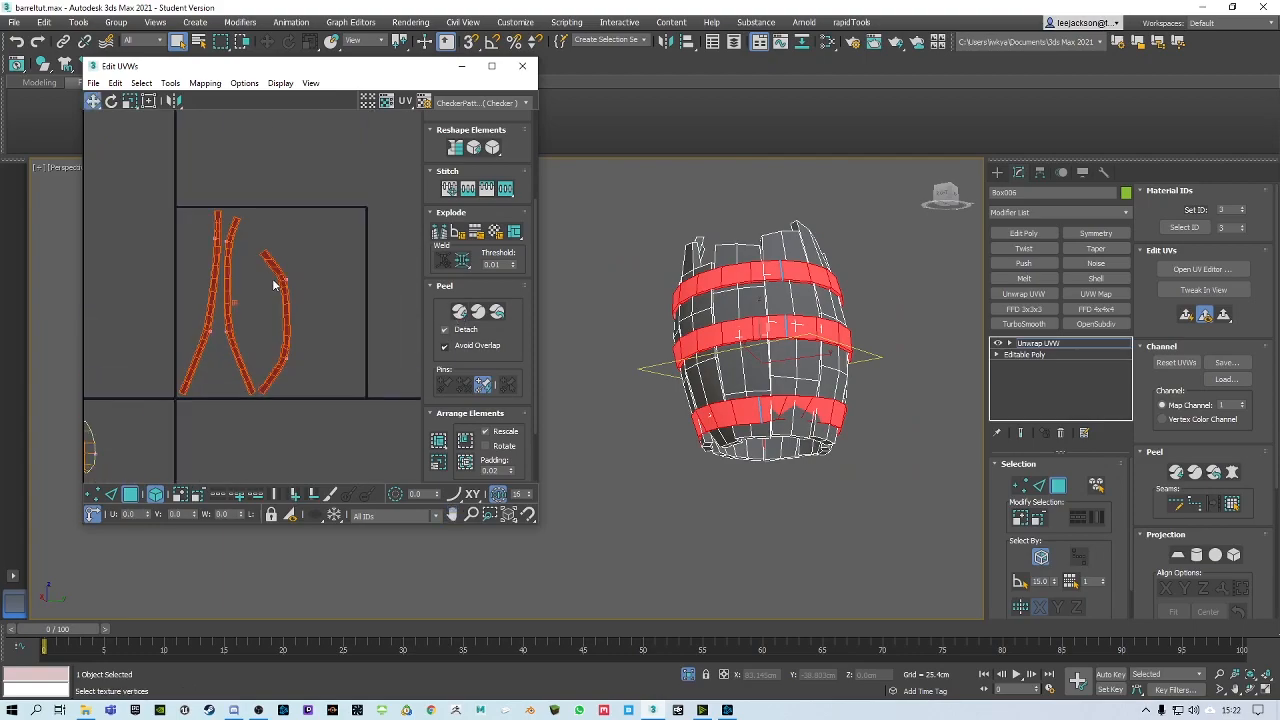
scroll(268, 250, "down", 2)
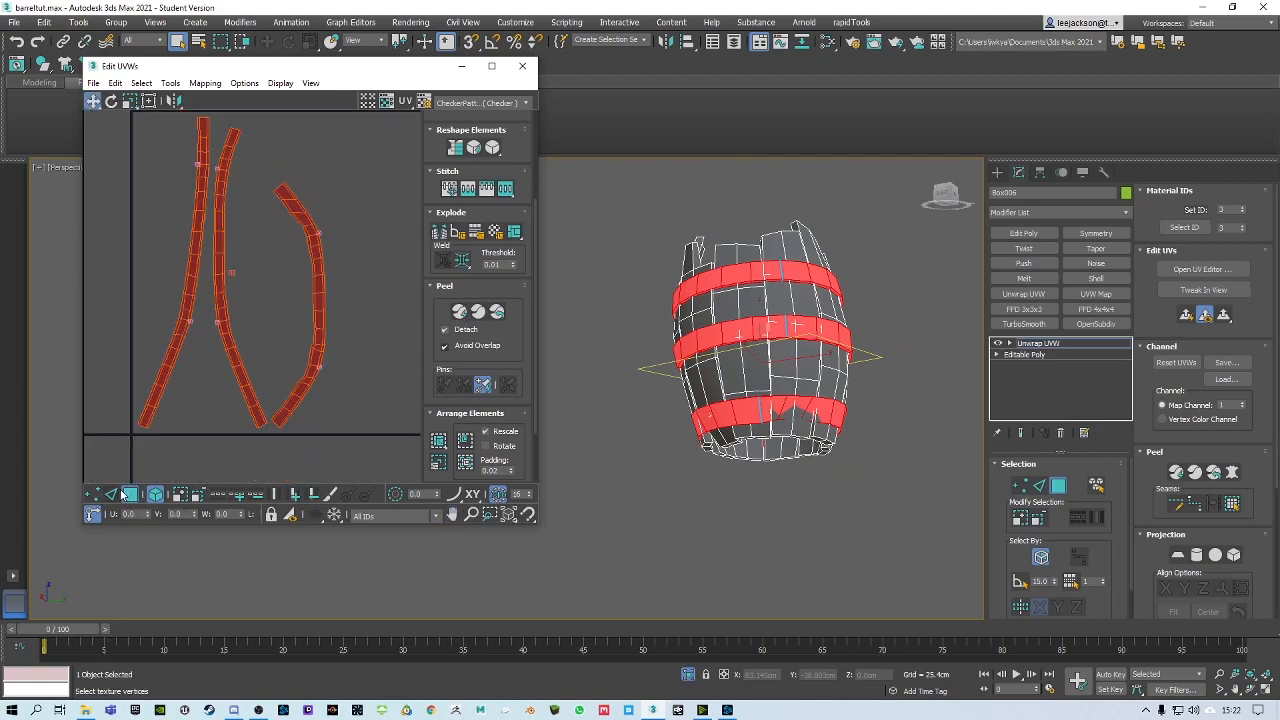
left_click(111, 101)
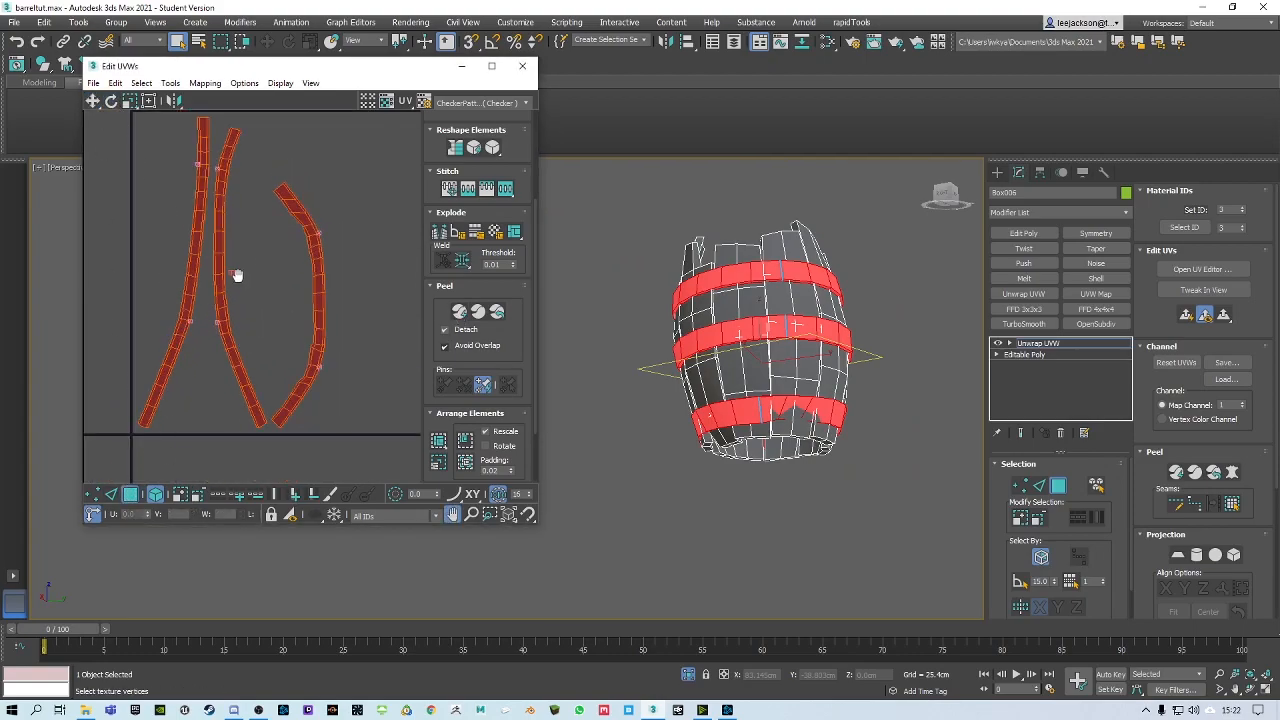
left_click(238, 275)
left_click(203, 262)
left_click_drag(201, 262, 199, 262)
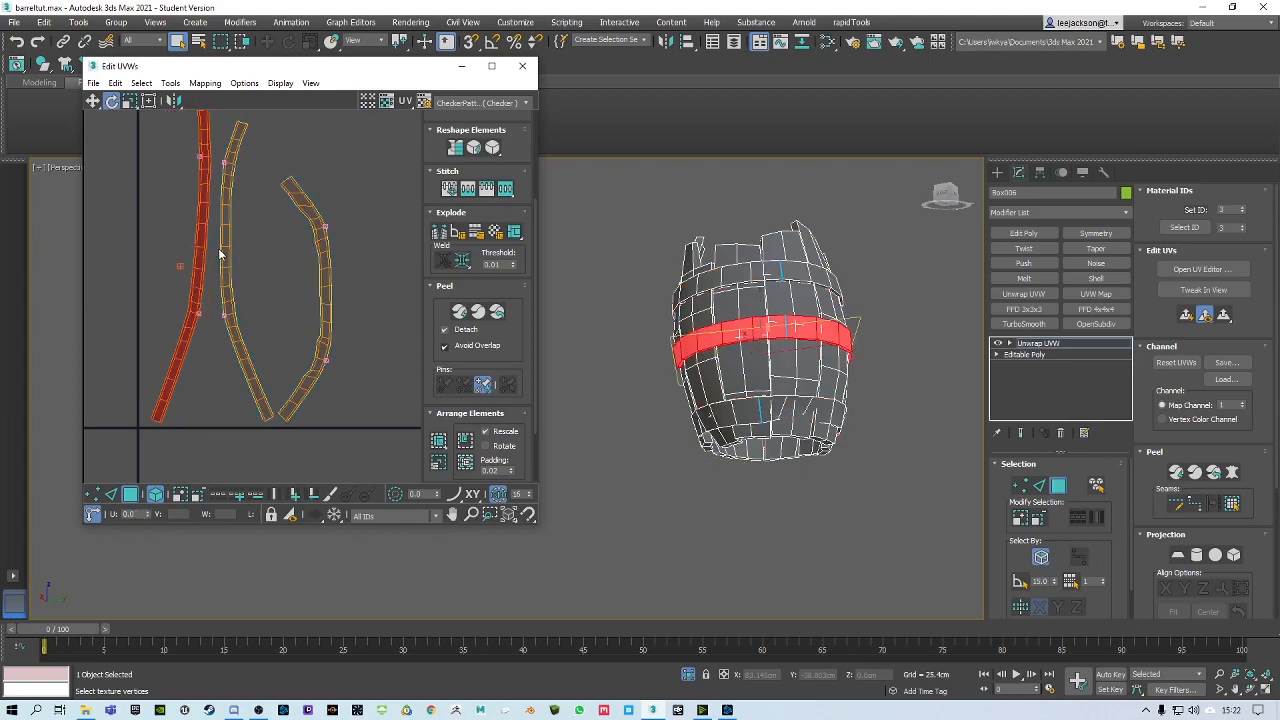
left_click(226, 255)
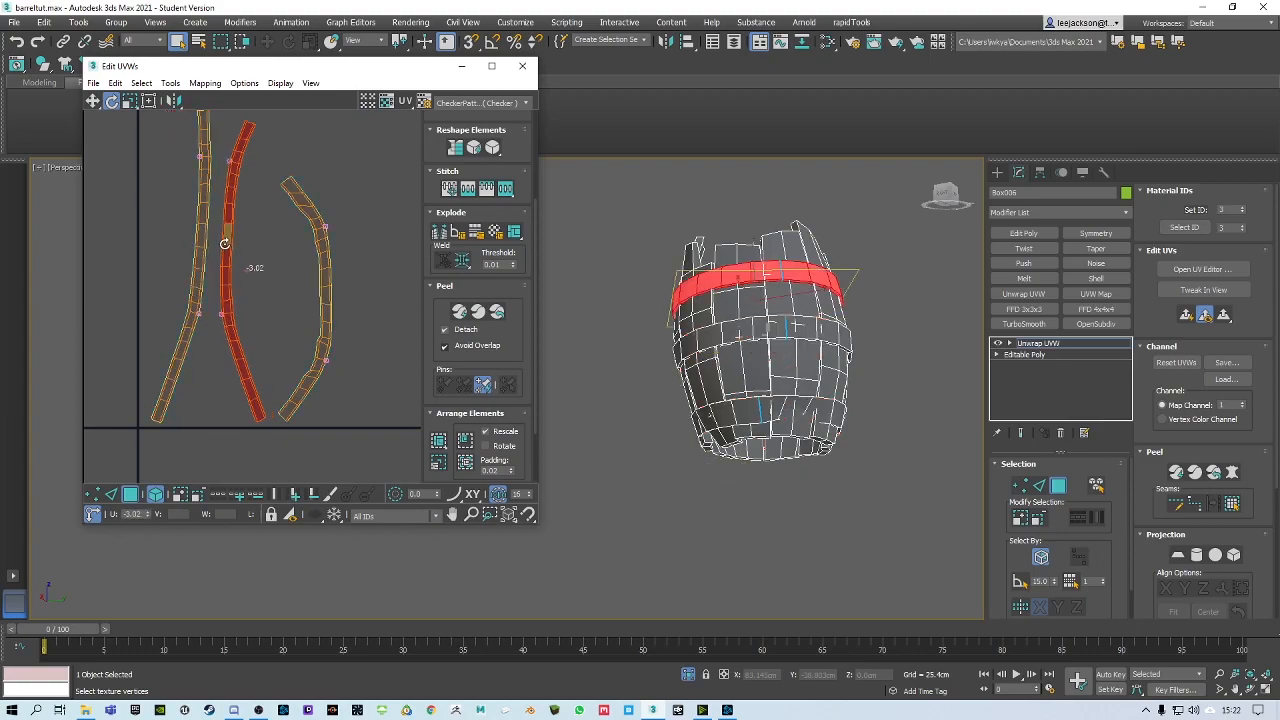
Select the lower hoop's UV strip, straighten it and relax it to reduce distortion
left_click(323, 252)
left_click_drag(323, 252, 322, 252)
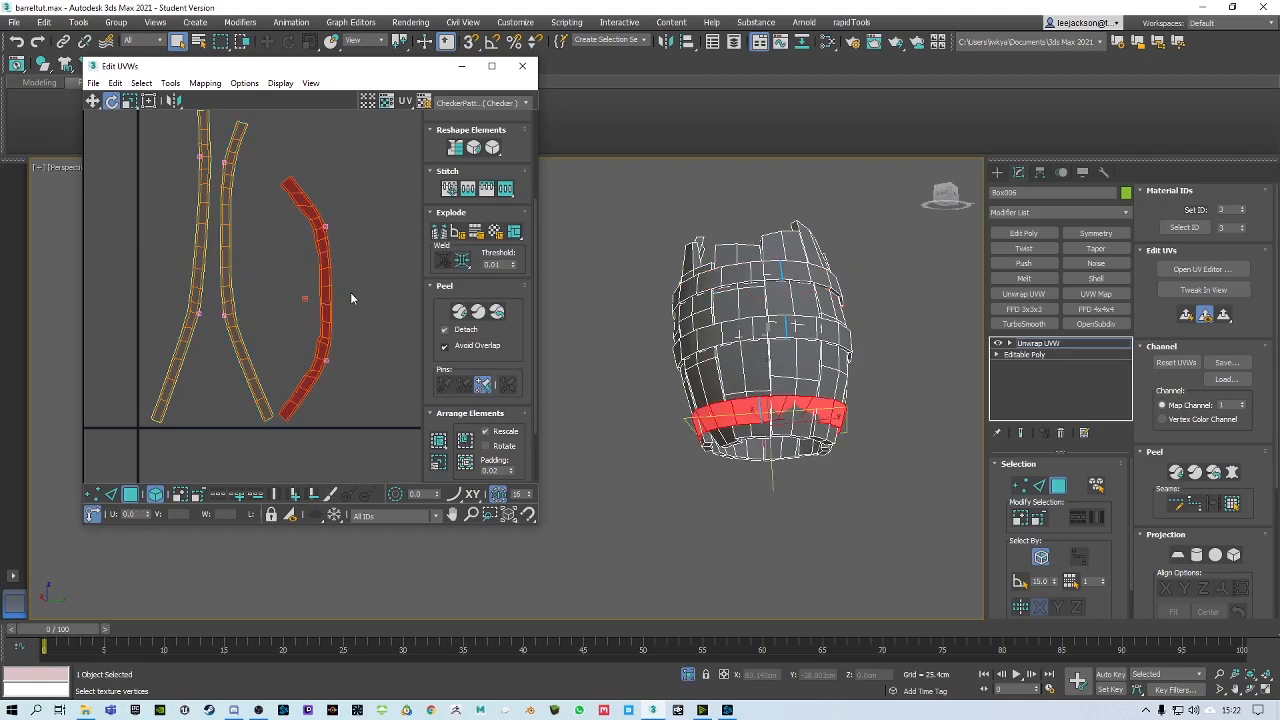
middle_click_drag(350, 295, 309, 287)
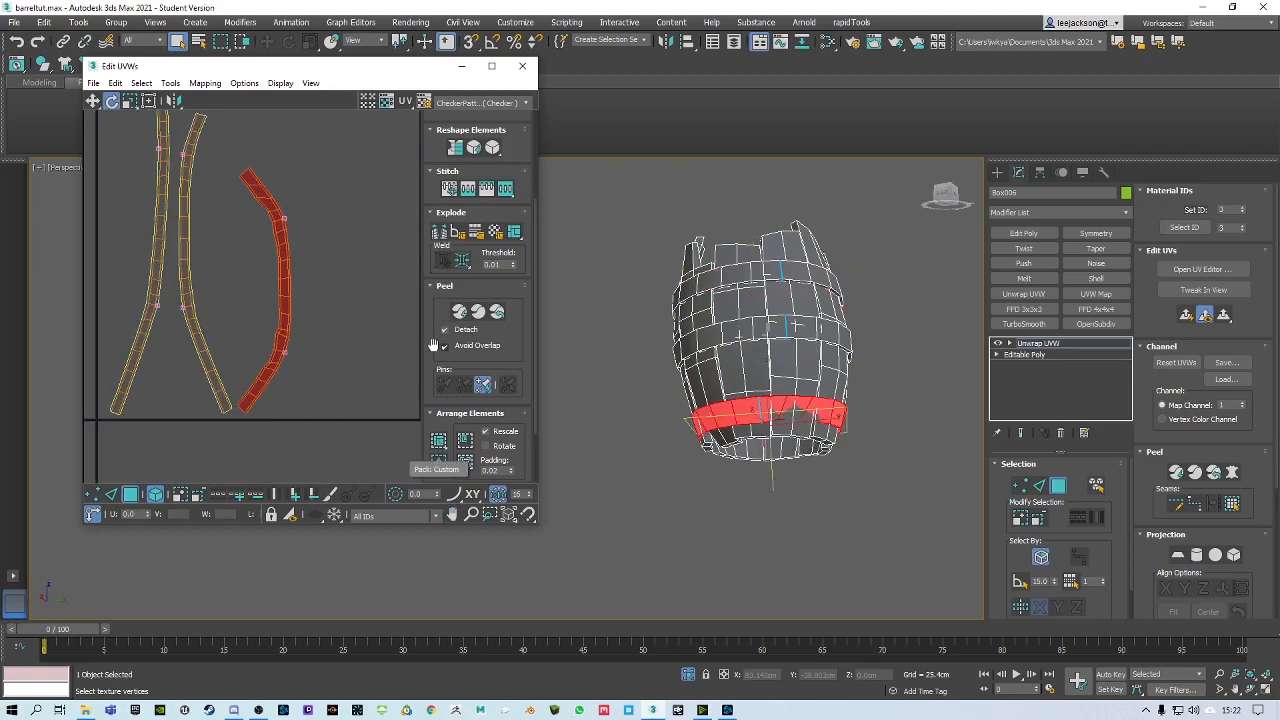
scroll(455, 275, "up", 3)
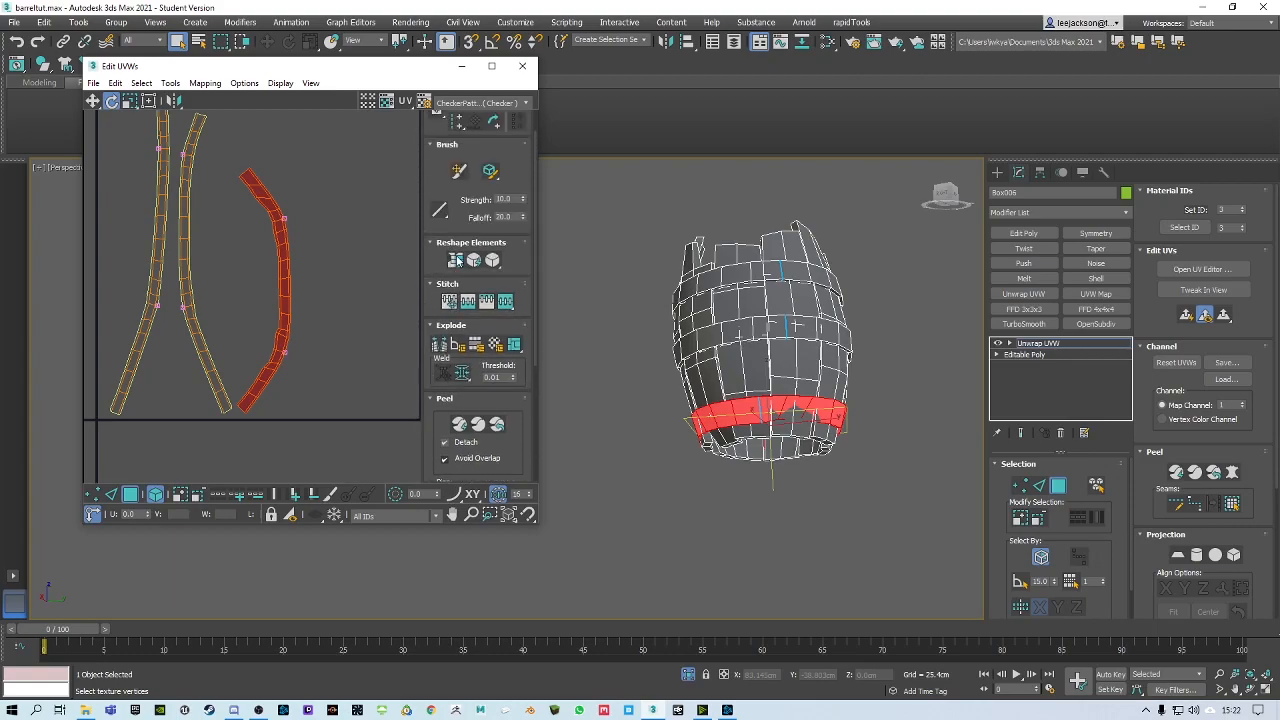
left_click(455, 260)
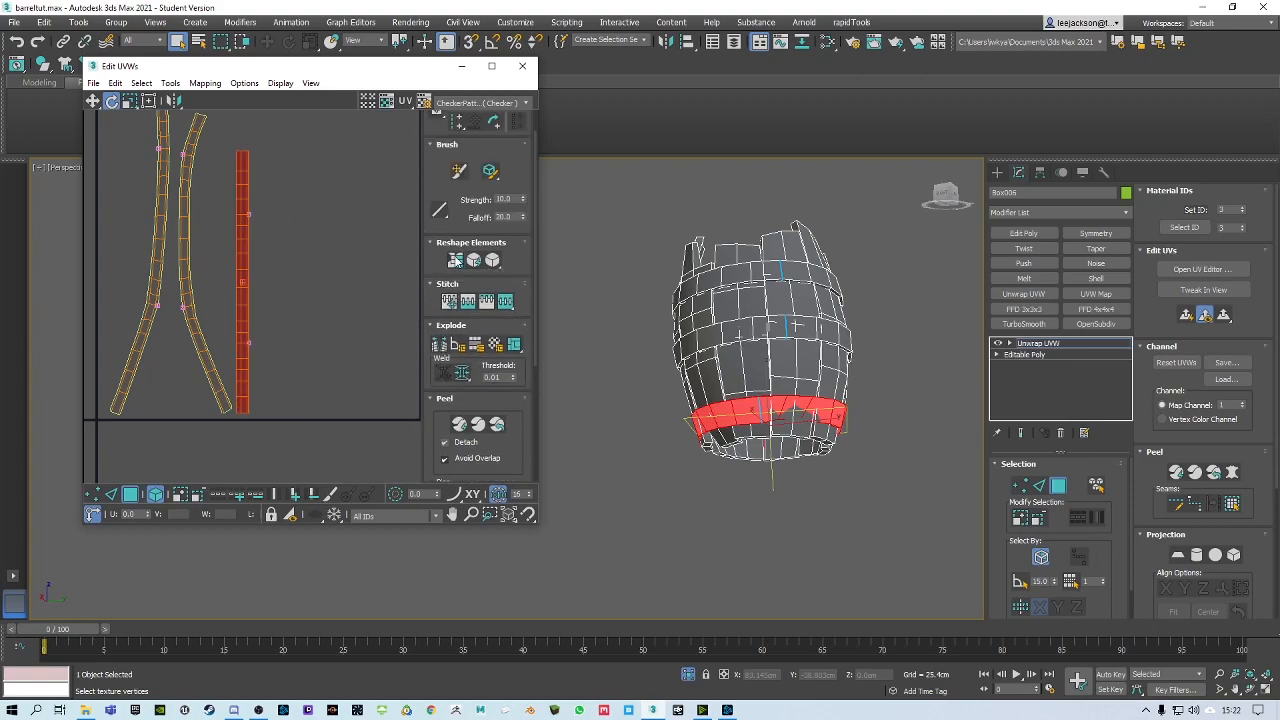
left_click(474, 260)
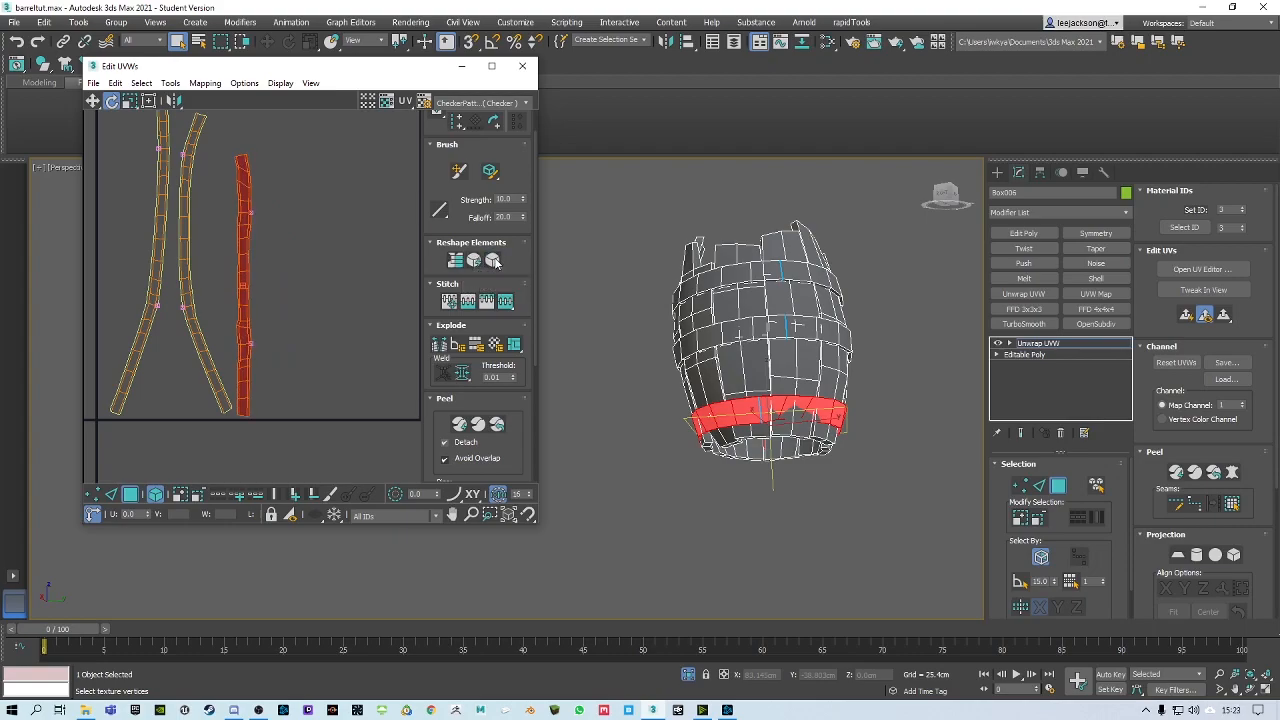
Straighten the upper hoop's curved UV strip and relax it
left_click(186, 225)
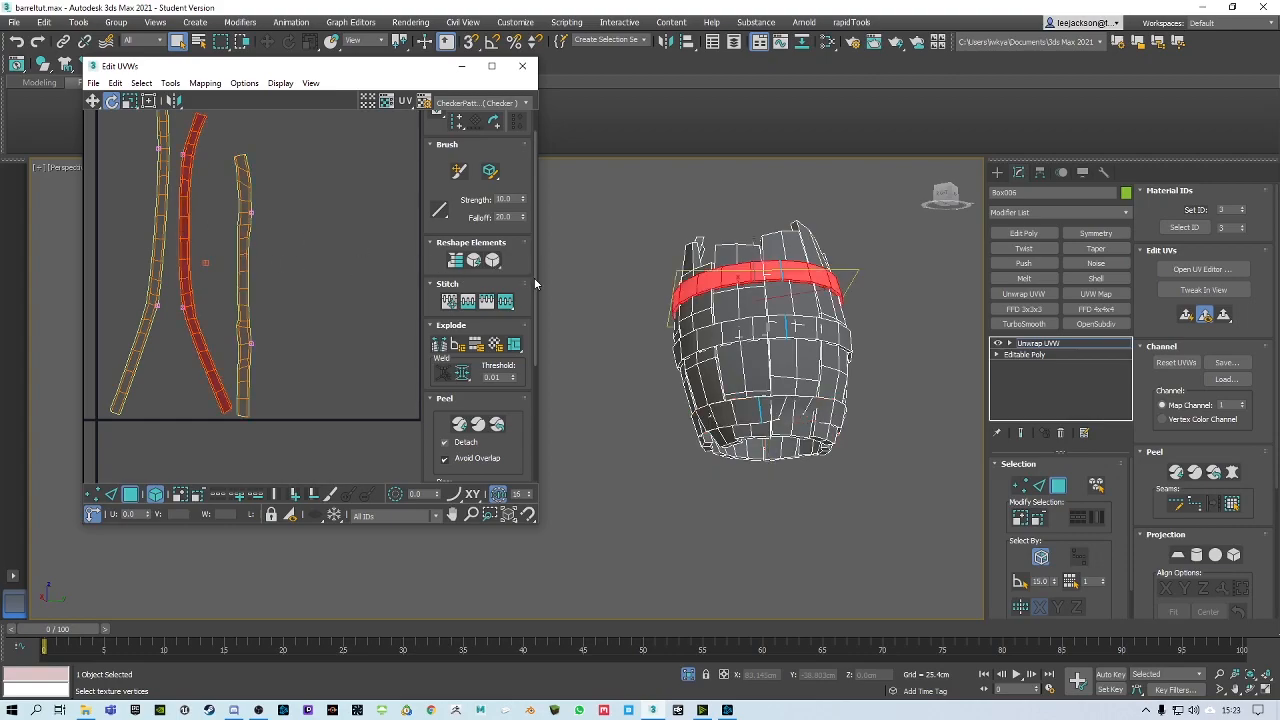
left_click(454, 261)
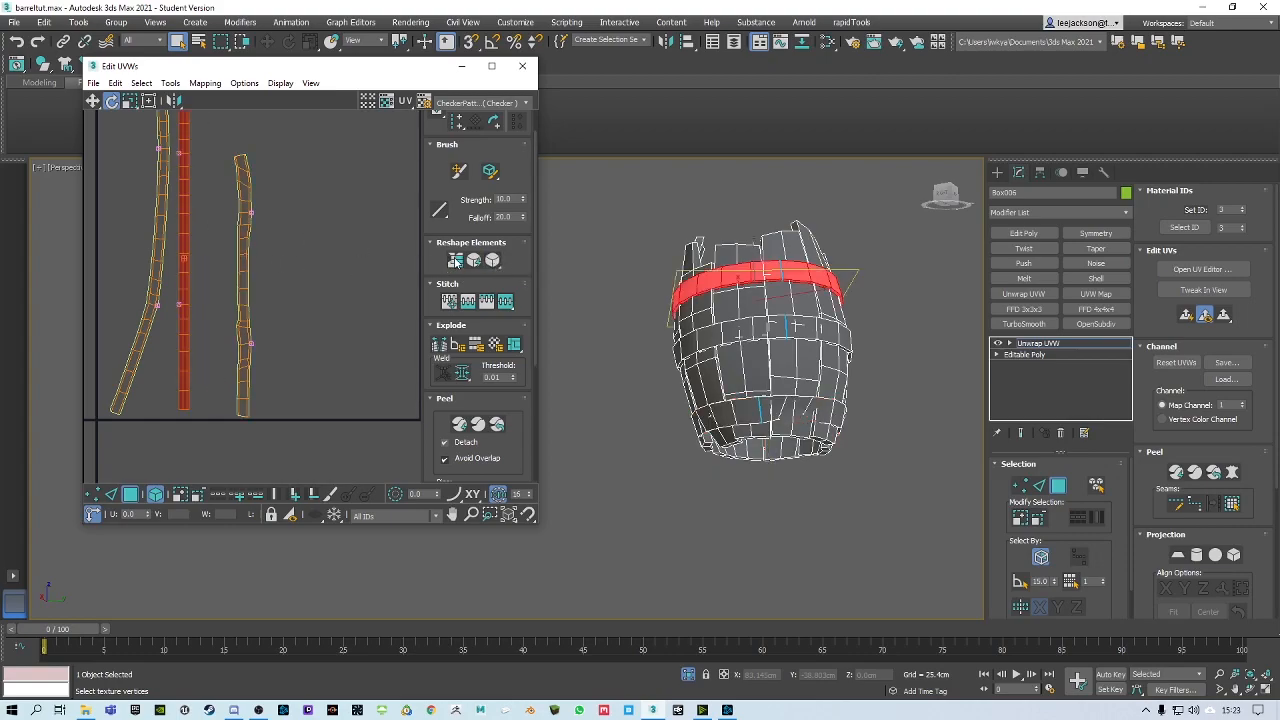
left_click(493, 261)
Straighten and relax the middle hoop's UV strip
middle_click_drag(125, 178, 187, 239)
left_click(220, 230)
left_click(459, 265)
left_click(494, 262)
scroll(211, 338, "down", 3)
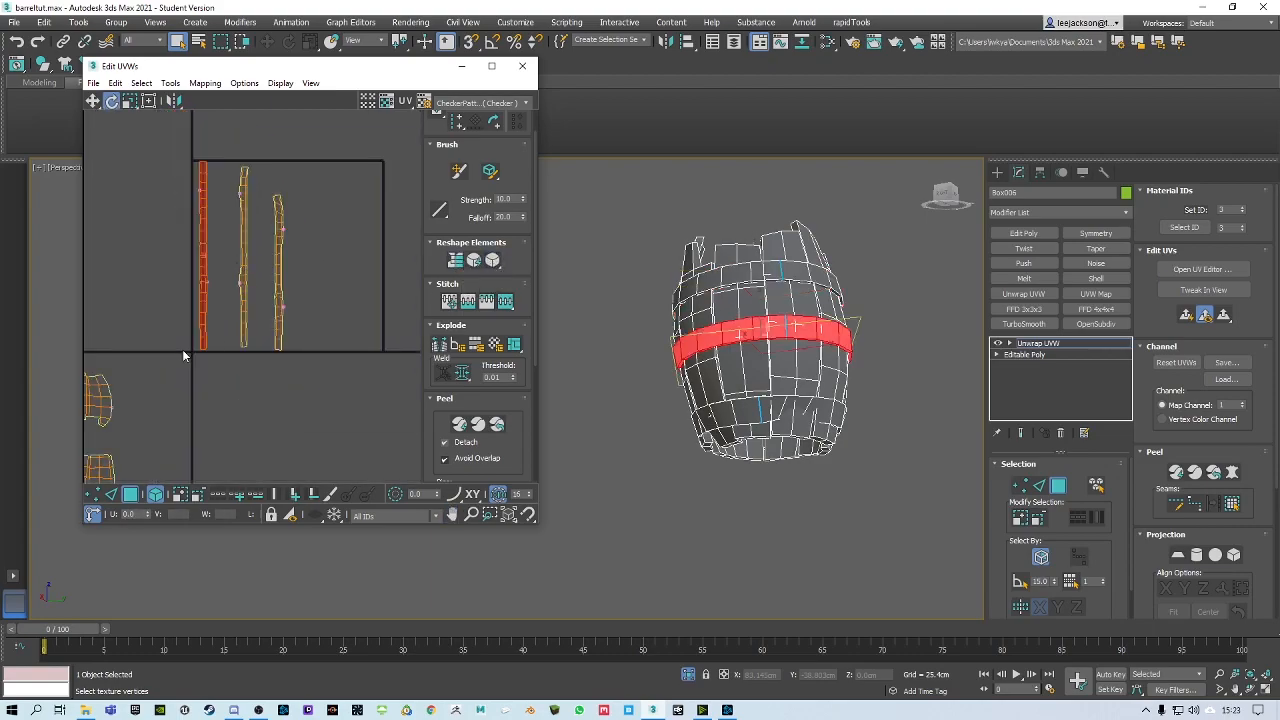
Select all hoop, plank and lid board shells and pack them together into the UV square with Rescale on and 0.02 padding
middle_click_drag(178, 401, 289, 344)
scroll(289, 344, "down", 3)
left_click_drag(163, 209, 408, 505)
scroll(432, 426, "down", 3)
left_click(439, 418)
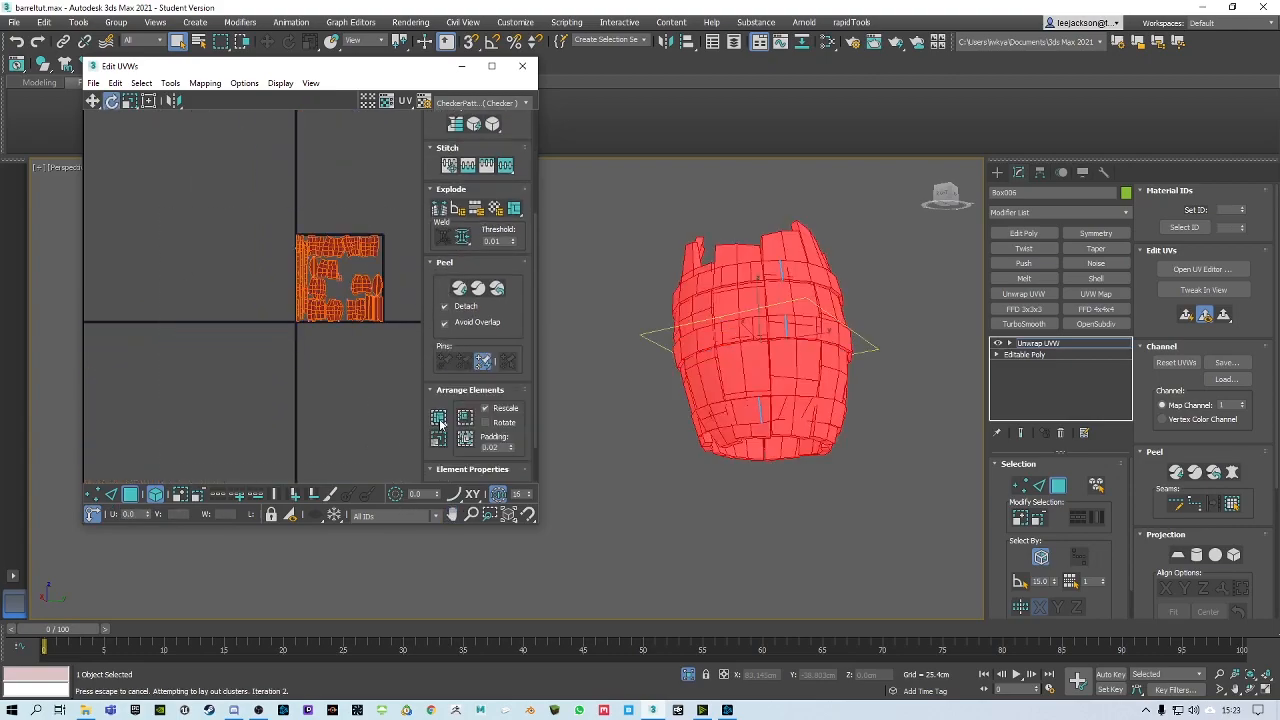
scroll(296, 345, "up", 4)
middle_click_drag(285, 382, 213, 357)
scroll(250, 372, "down", 4)
middle_click_drag(286, 371, 237, 355)
middle_click_drag(718, 324, 995, 466)
Leave face selection and collapse the Unwrap UVW modifier into the Editable Poly with Collapse All
left_click(1060, 492)
middle_click_drag(715, 432, 688, 362, "alt")
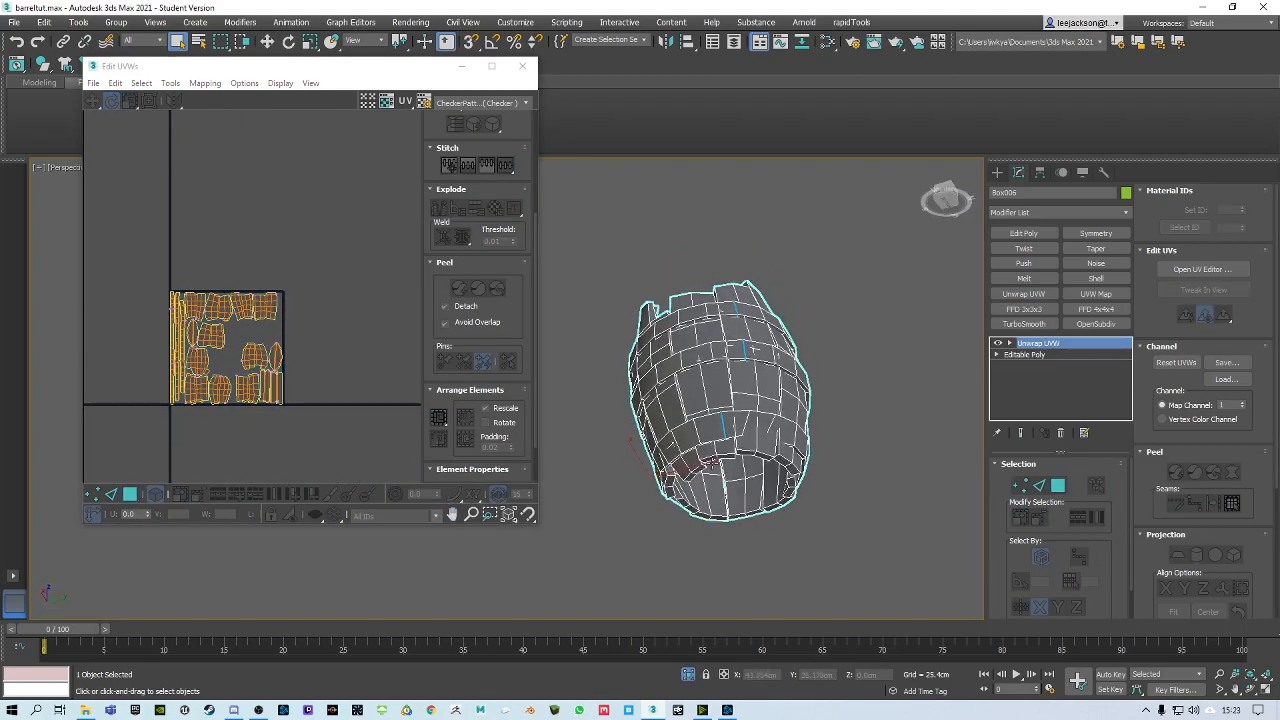
middle_click_drag(726, 441, 748, 520, "alt")
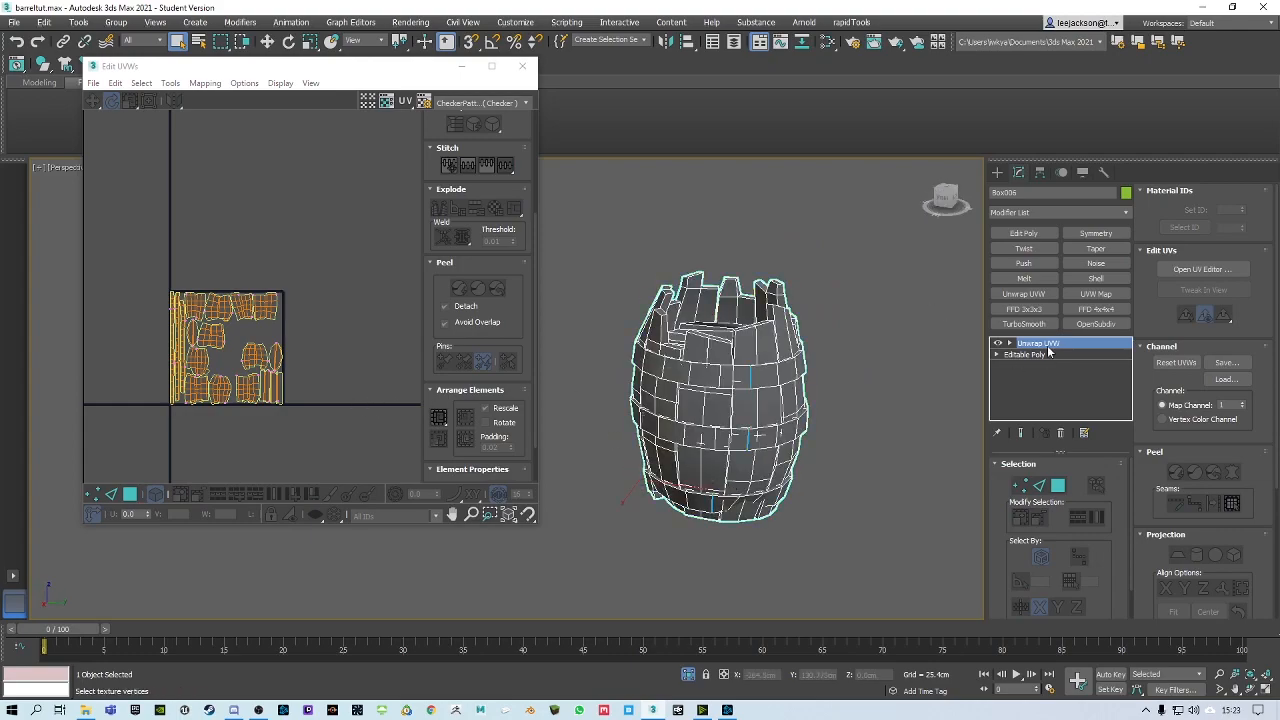
right_click(1048, 351)
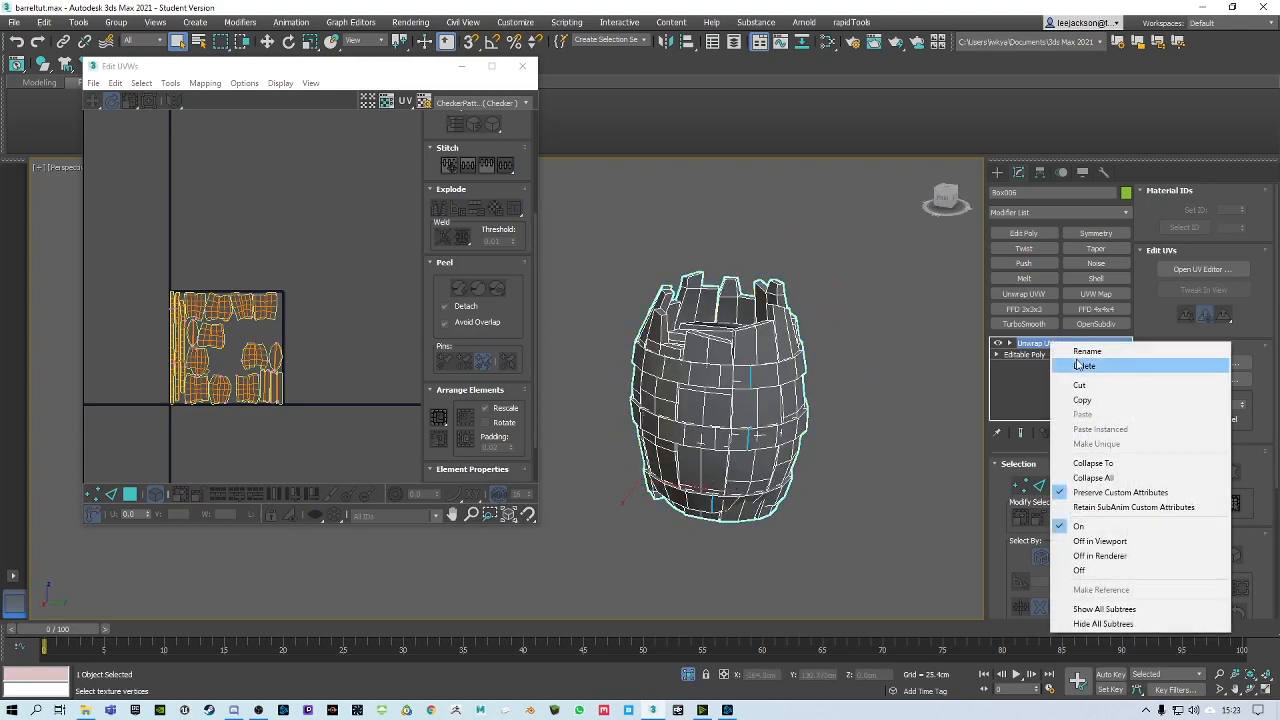
left_click(1093, 478)
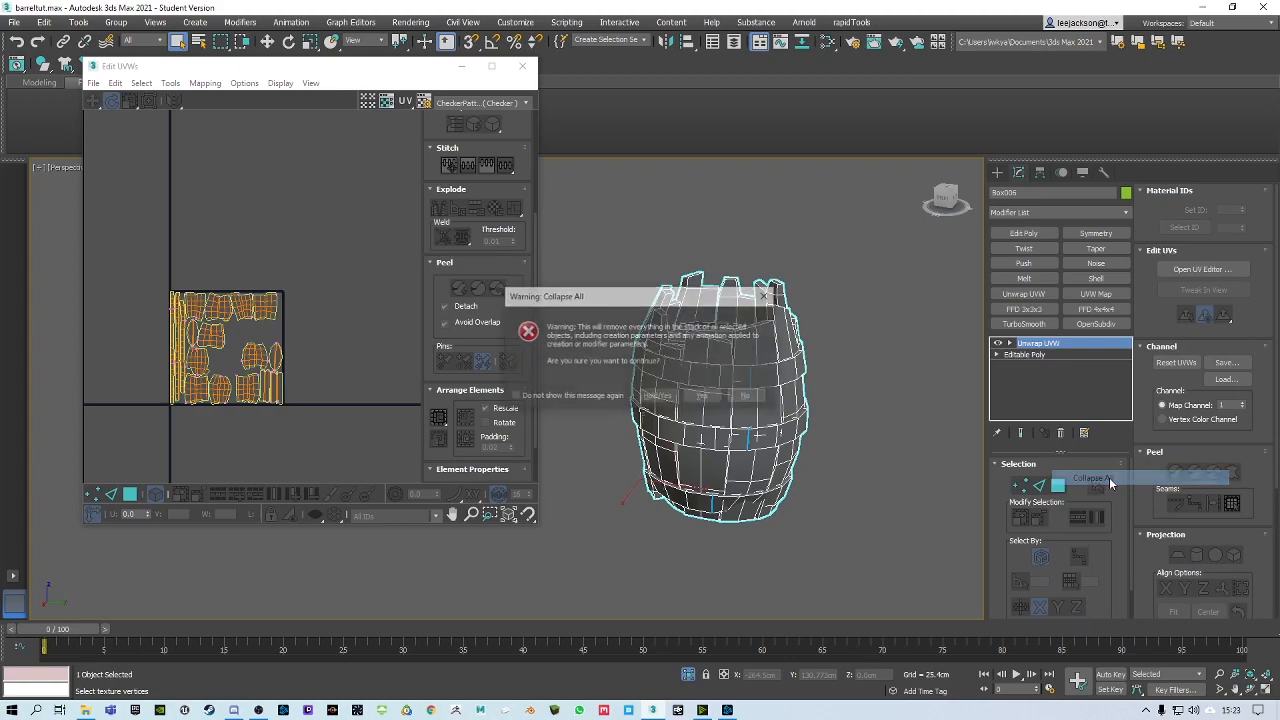
left_click(703, 397)
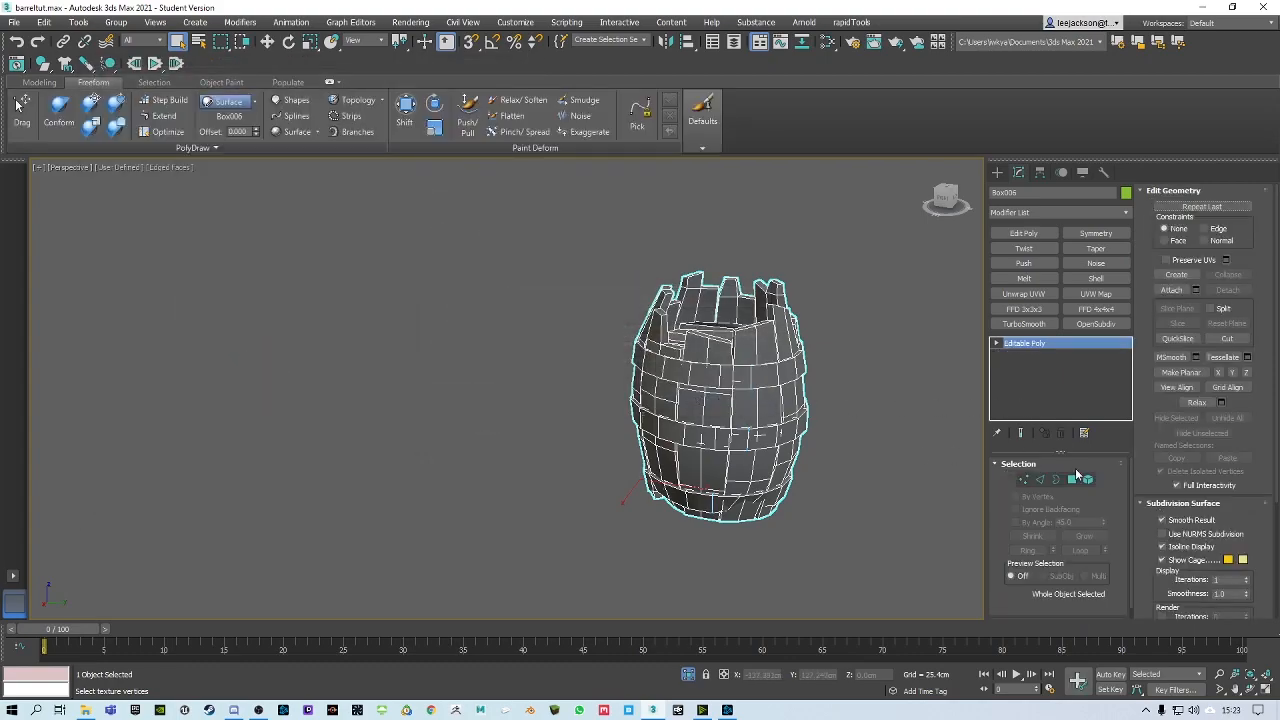
Select the four lid boards inside the barrel's top as elements
left_click(1088, 480)
middle_click_drag(871, 397, 840, 450, "alt")
scroll(686, 374, "up", 5)
left_click(697, 372)
left_click(729, 339, "ctrl")
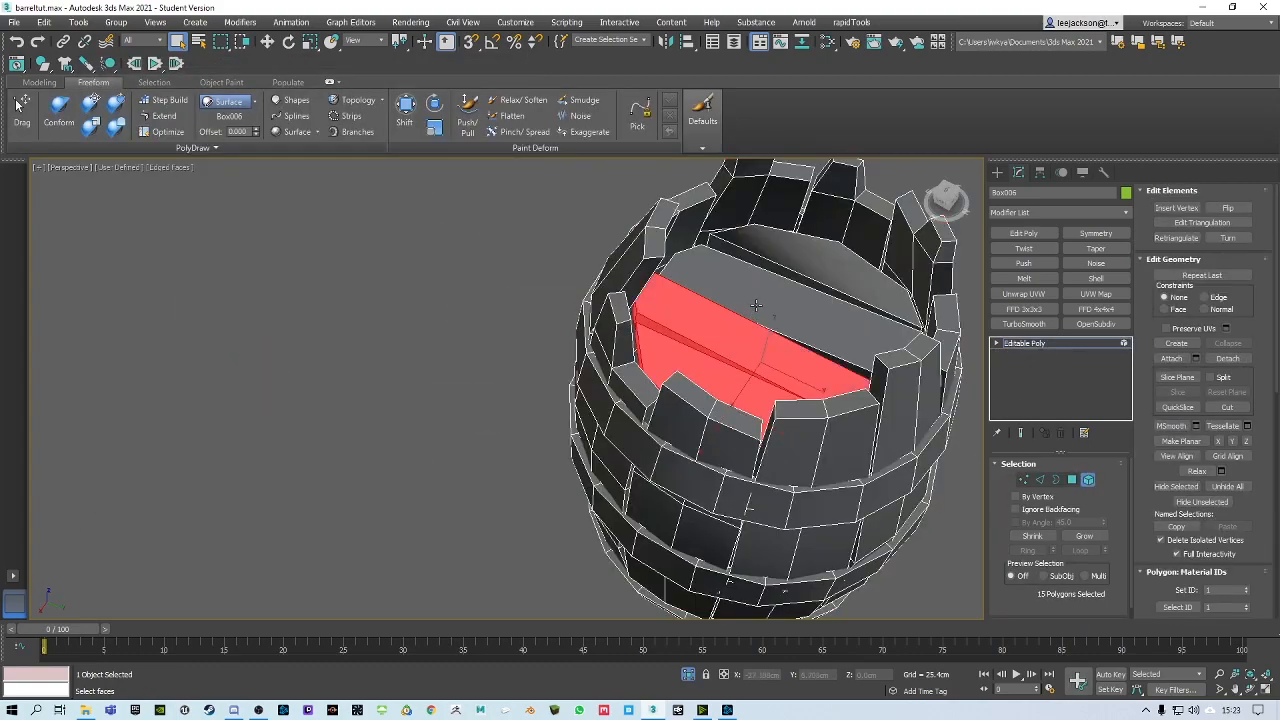
left_click(756, 307, "ctrl")
left_click(806, 263, "ctrl")
Clone the selected lid boards straight down to the bottom of the barrel as new elements
middle_click_drag(757, 375, 728, 298, "alt")
right_click(763, 335)
left_click(793, 356)
scroll(738, 288, "down", 5)
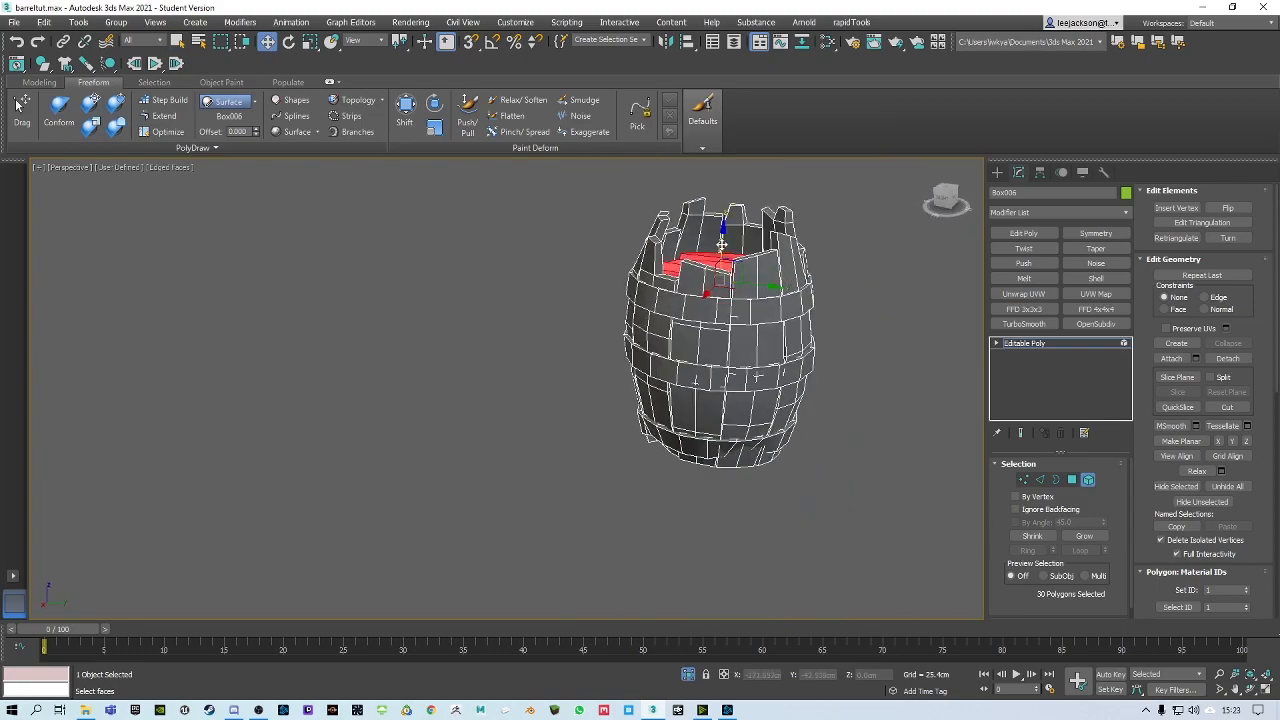
left_click_drag(720, 245, 702, 445, "shift")
left_click(693, 368)
Adjust the height of the cloned boards inside the barrel's base and leave element selection
mouse_move(693, 368)
middle_mouse_down("alt")
mouse_move(697, 437)
mouse_move(708, 382)
mouse_move(713, 400)
middle_mouse_up("alt")
scroll(713, 400, "up", 3)
middle_click_drag(623, 335, 605, 428, "alt")
left_click_drag(603, 398, 598, 381)
middle_click_drag(598, 381, 680, 410, "alt")
scroll(650, 404, "down", 6)
left_click(1089, 481)
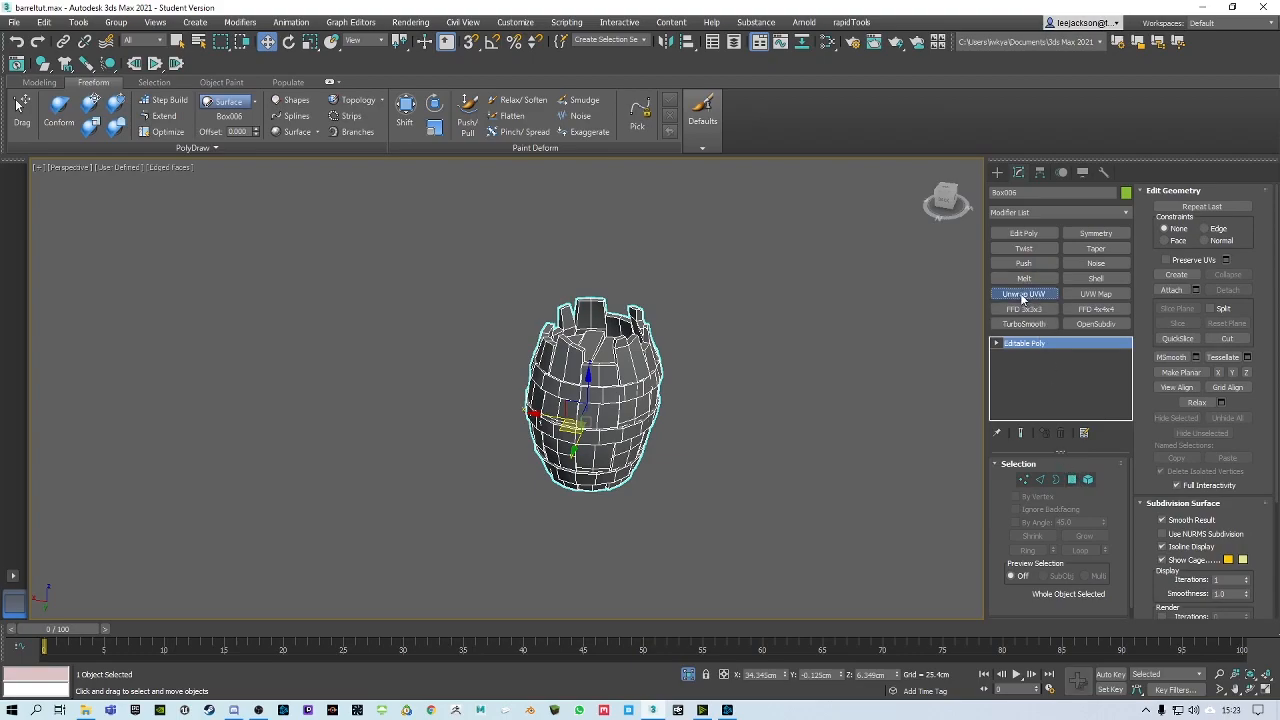
Add a new Unwrap UVW modifier to the barrel and open its UV editor
left_click(1023, 294)
middle_click_drag(644, 331, 640, 340, "alt")
left_click(1203, 270)
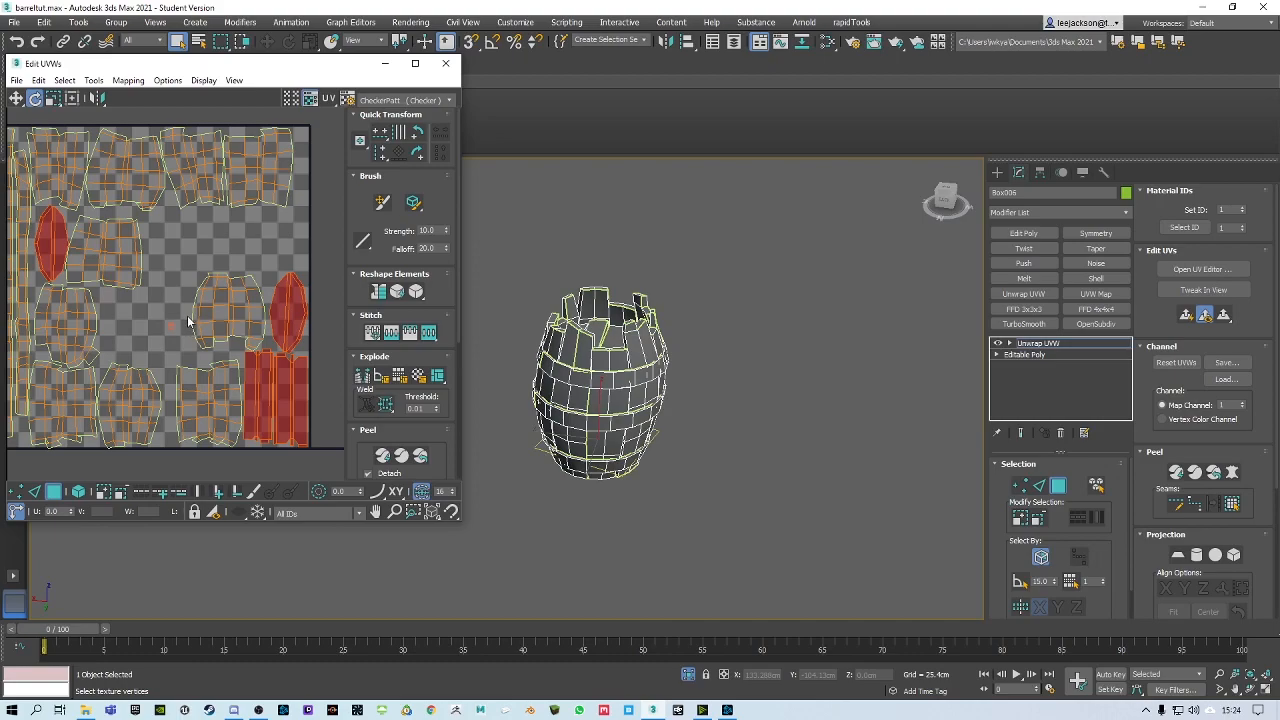
Select all UV shells, including the cloned boards, repack them into the UV square and close the UV editor
scroll(198, 325, "down", 3)
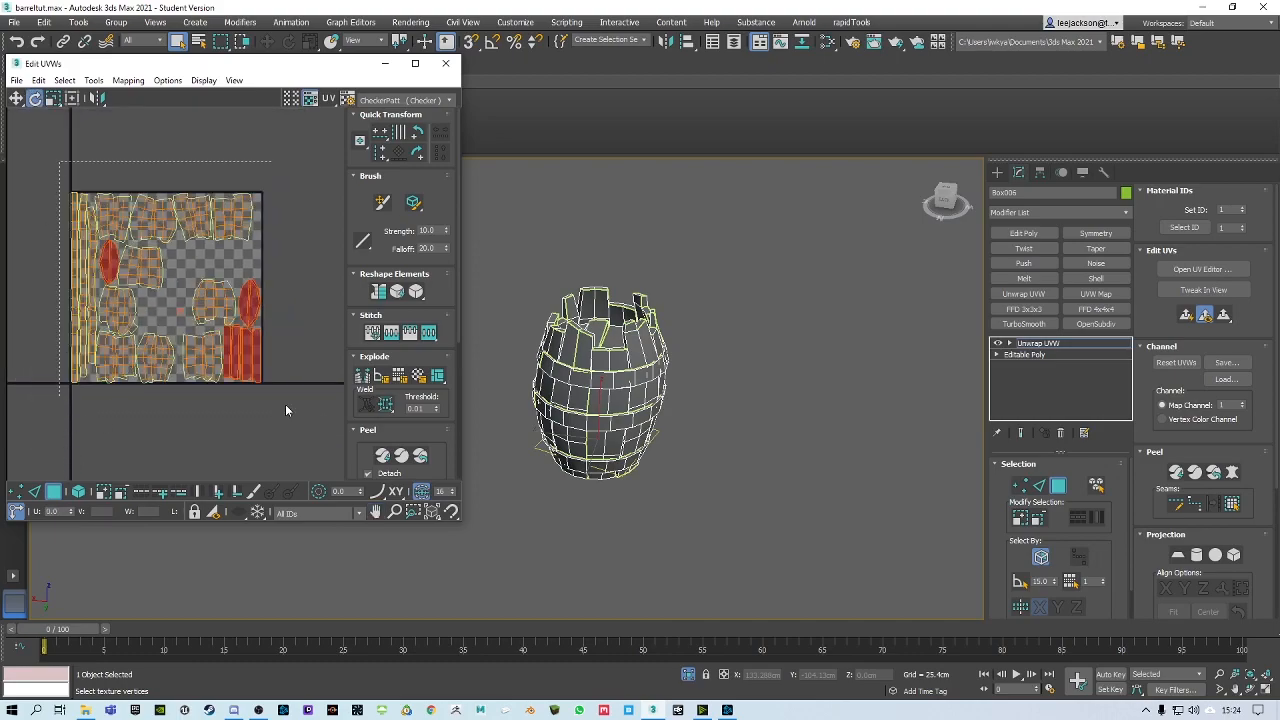
key("ctrl+a")
scroll(363, 397, "down", 5)
left_click(363, 397)
middle_click_drag(193, 286, 223, 296)
middle_click_drag(570, 330, 555, 285)
left_click(445, 63)
Collapse the barrel's modifier stack again to bake in the repacked UVs, keeping the barrel selected
middle_click_drag(543, 206, 565, 215, "alt")
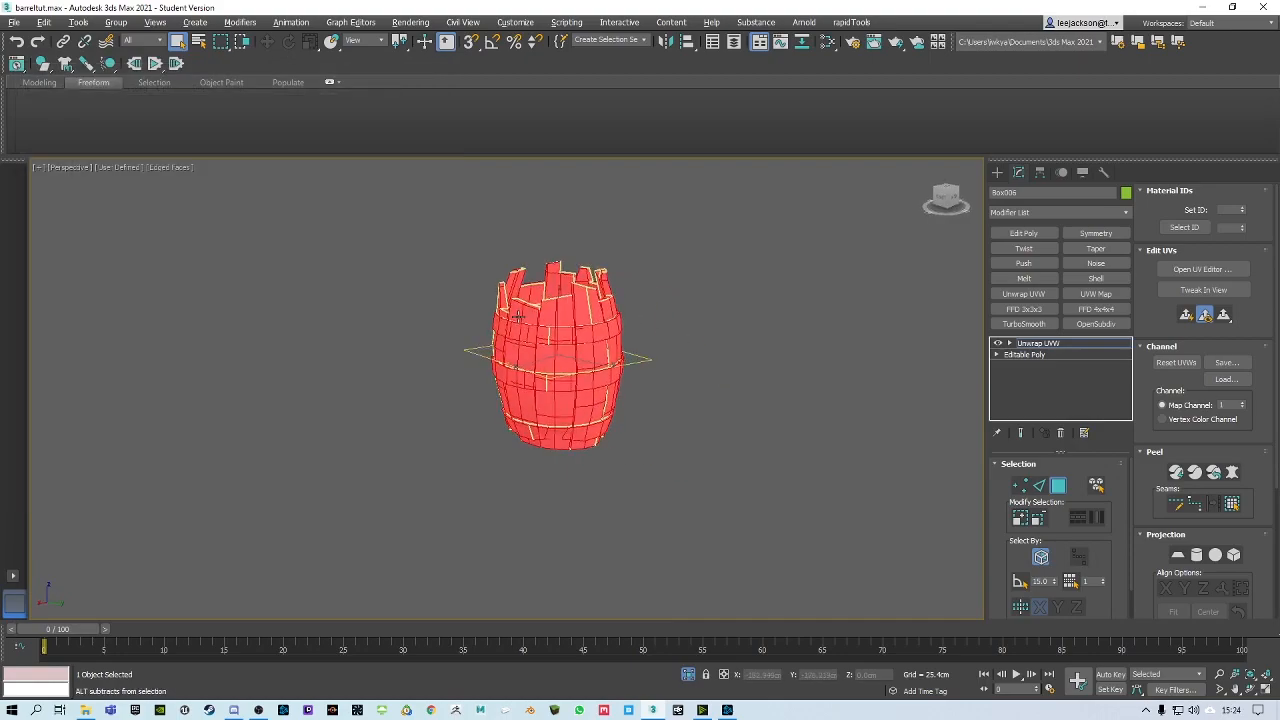
right_click(1040, 345)
left_click(1082, 479)
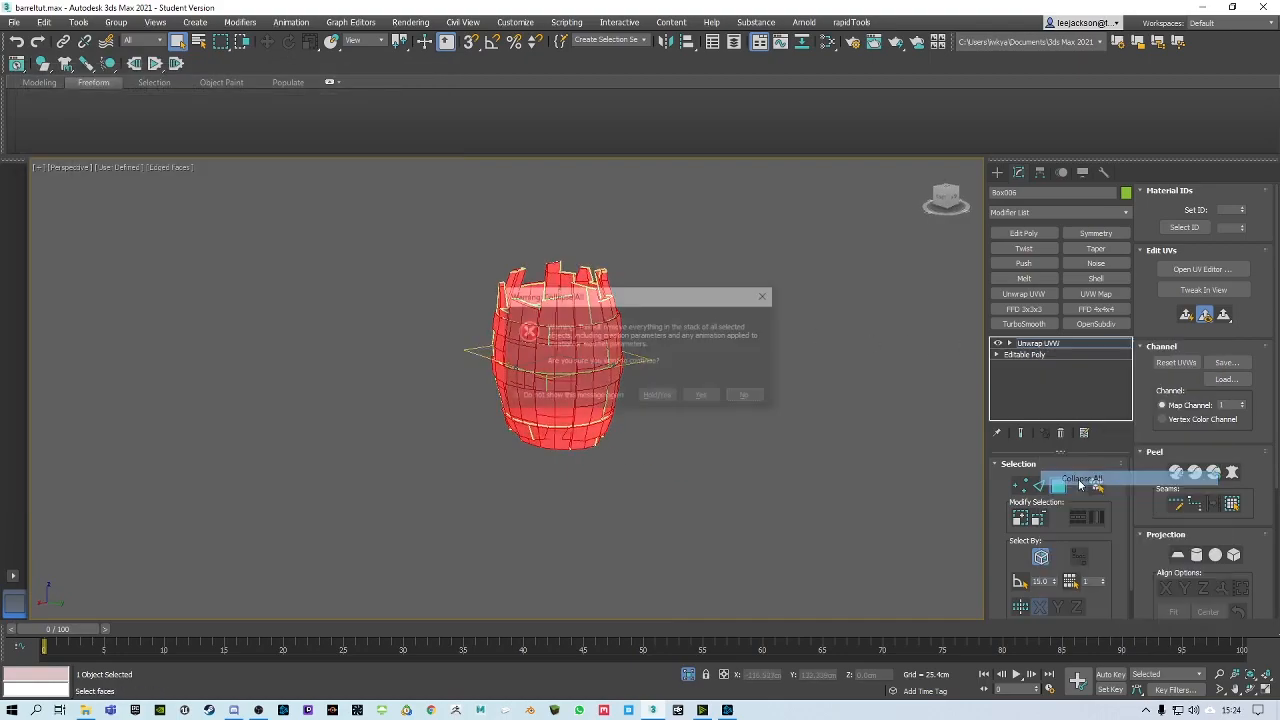
left_click(704, 392)
left_click(638, 338)
middle_click_drag(638, 338, 427, 352)
left_click(545, 335)
middle_click_drag(468, 468, 461, 395, "alt")
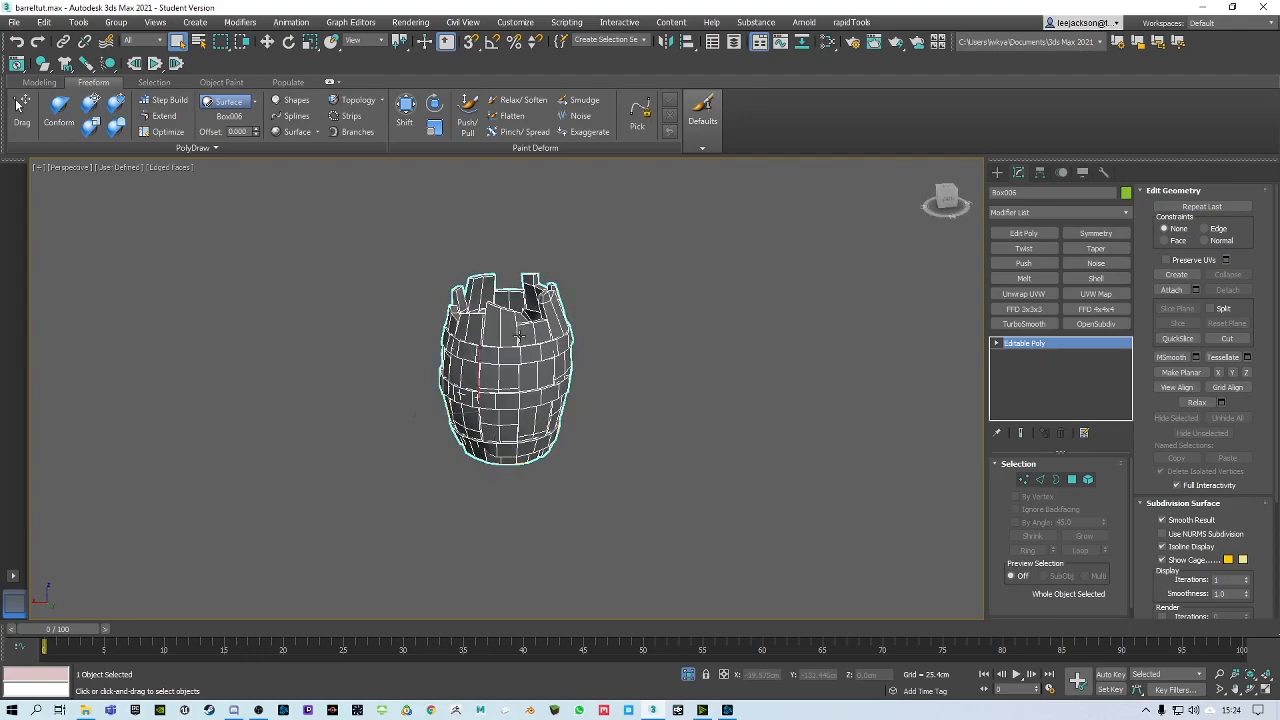